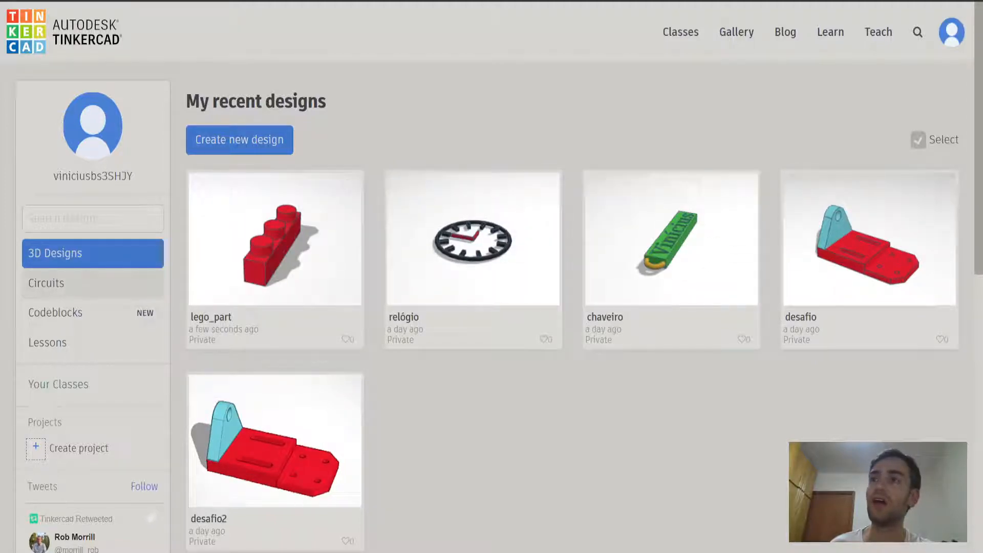
# Look at the circuits list, return to the 3D designs and create a new design.
pyautogui.click(108, 286)
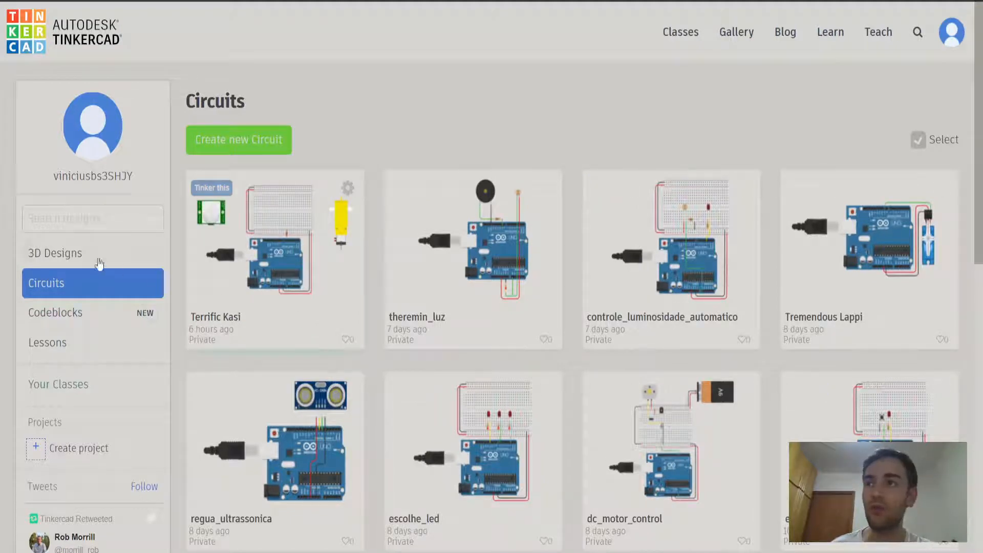
pyautogui.click(71, 255)
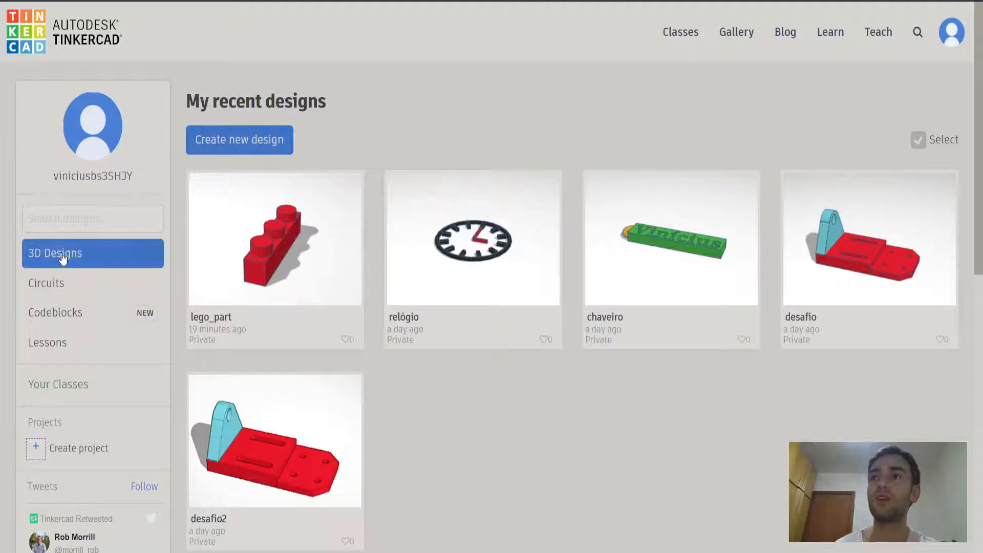
pyautogui.click(253, 139)
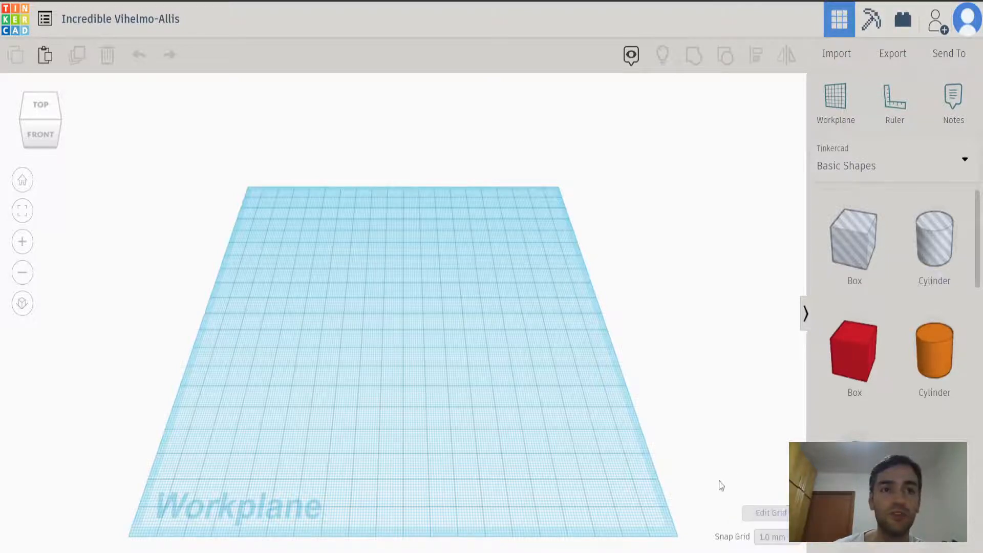
# Examine the printer presets available in the workplane's grid properties, from Default to Custom, and leave the grid settings unchanged.
pyautogui.click(761, 518)
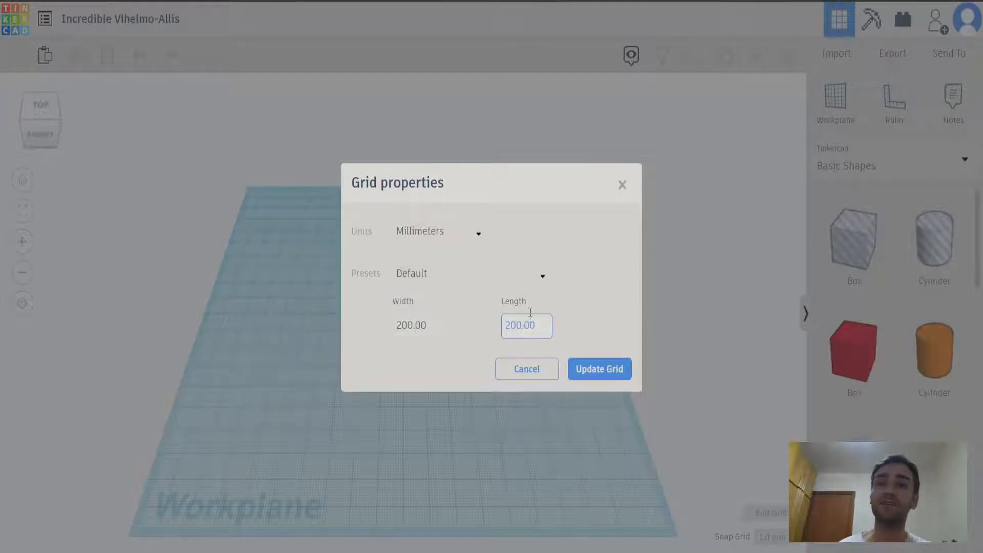
pyautogui.click(538, 277)
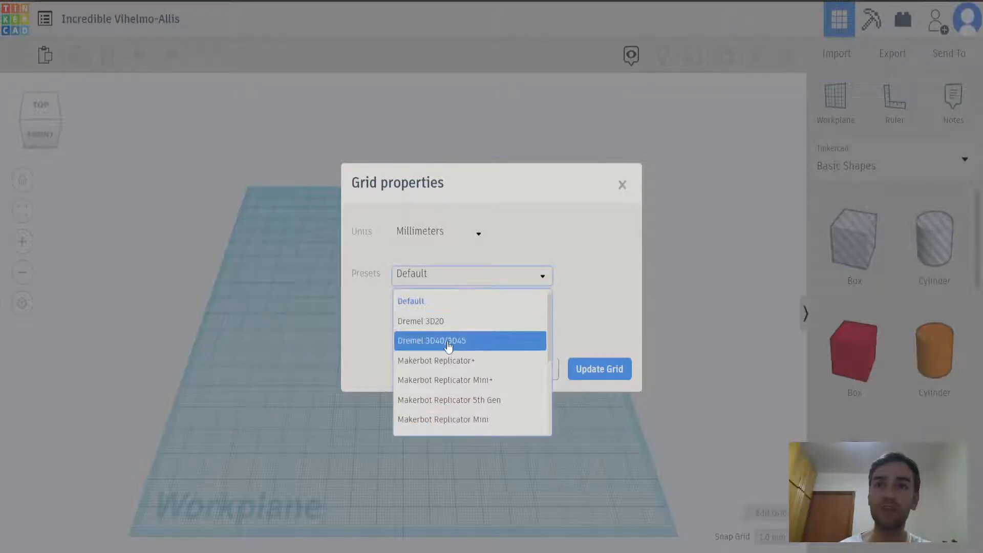
pyautogui.scroll(-1, 445, 361)
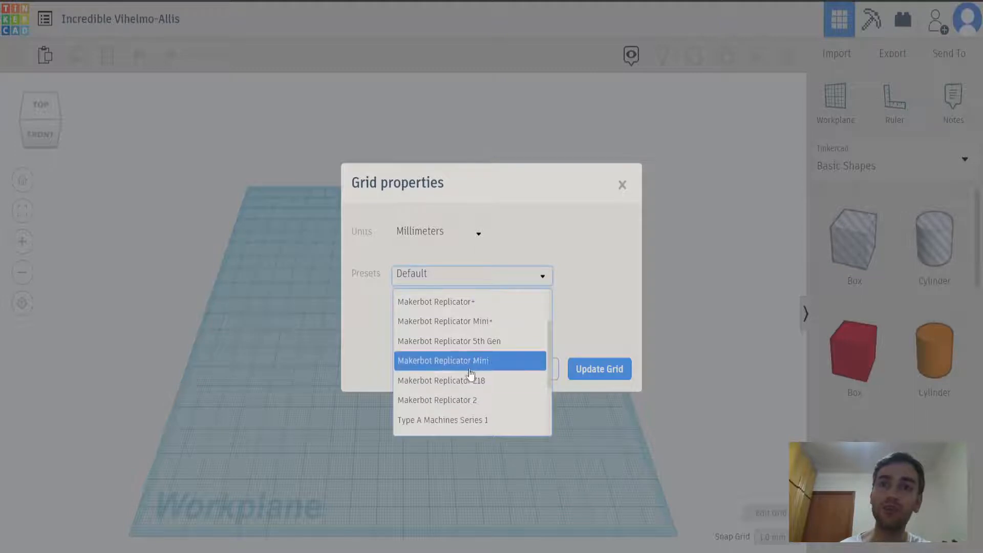
pyautogui.scroll(-1, 470, 375)
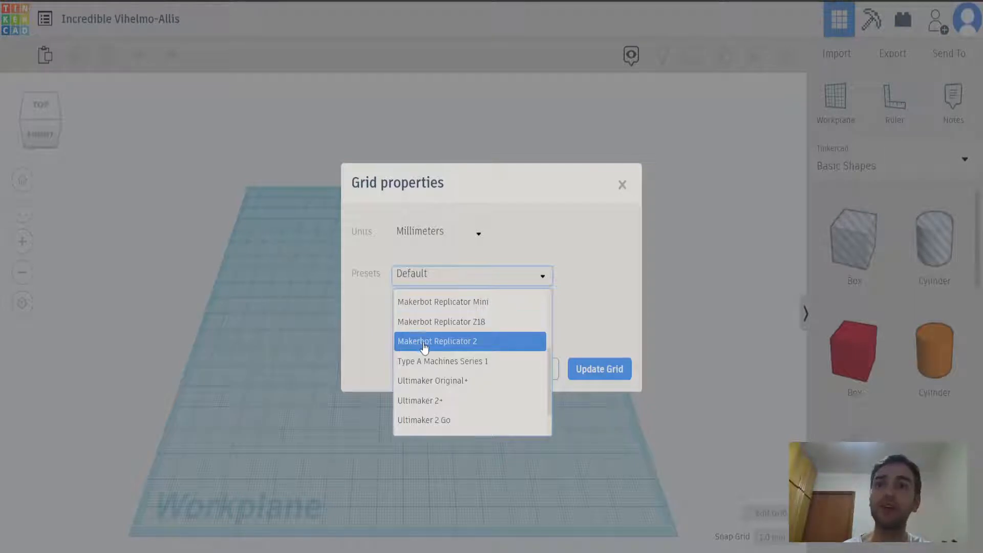
pyautogui.scroll(-1, 460, 356)
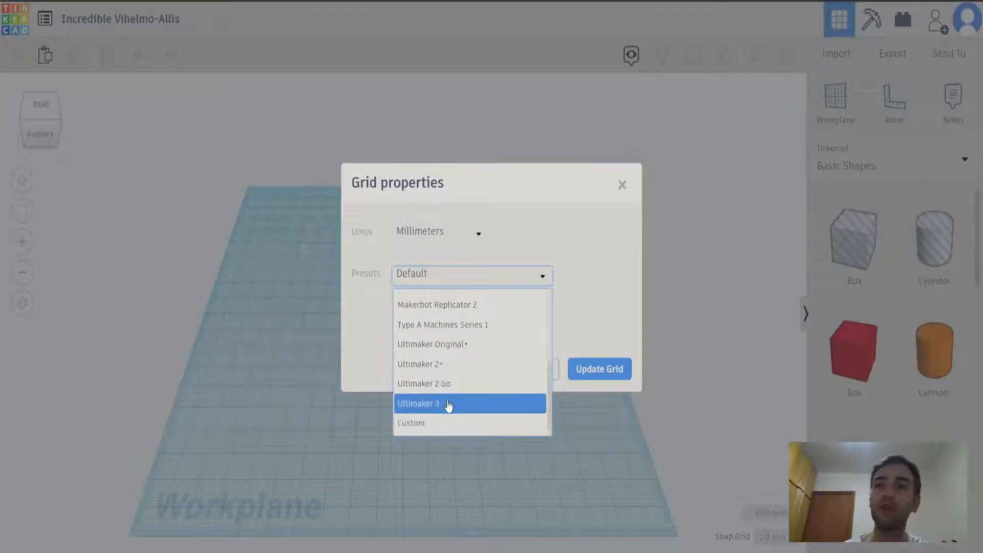
pyautogui.scroll(3, 453, 406)
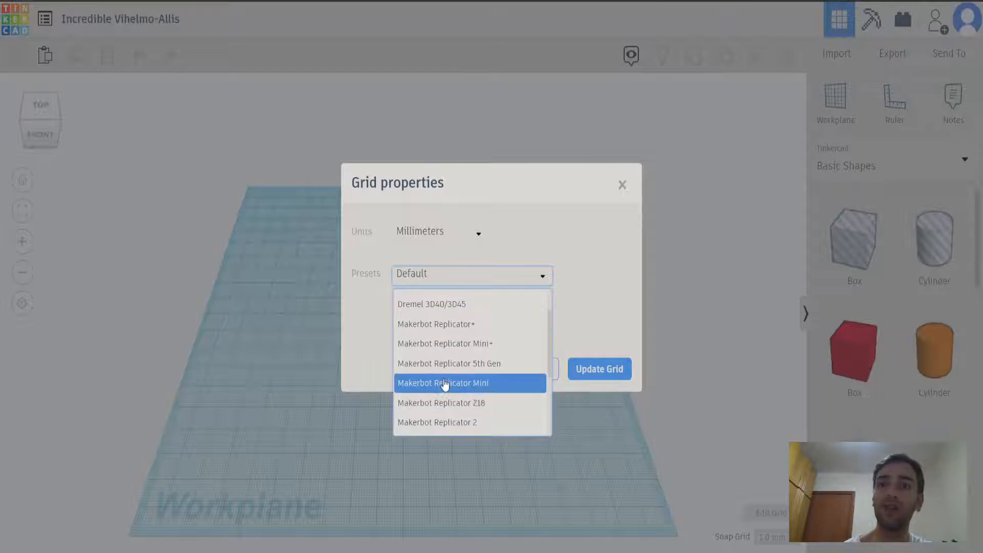
pyautogui.scroll(2, 445, 386)
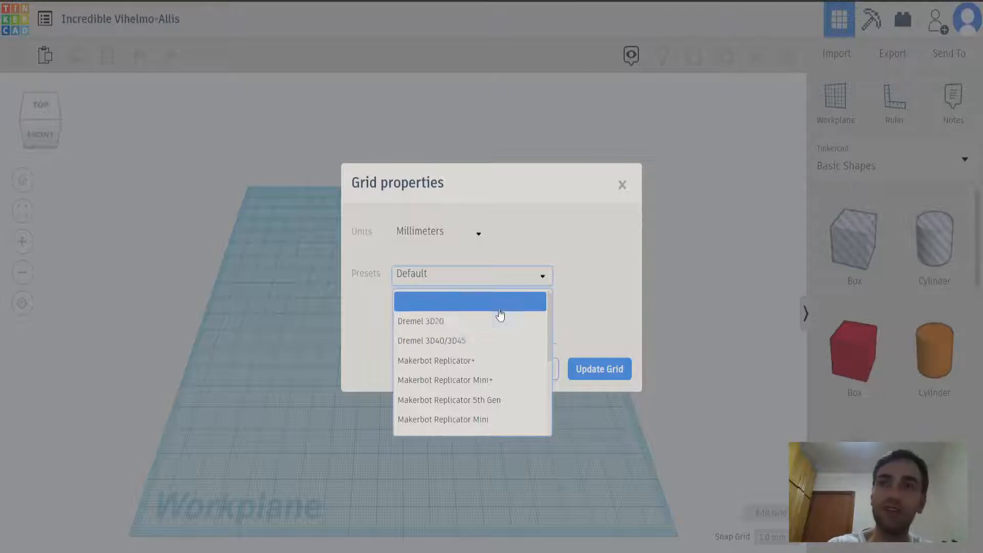
pyautogui.click(601, 305)
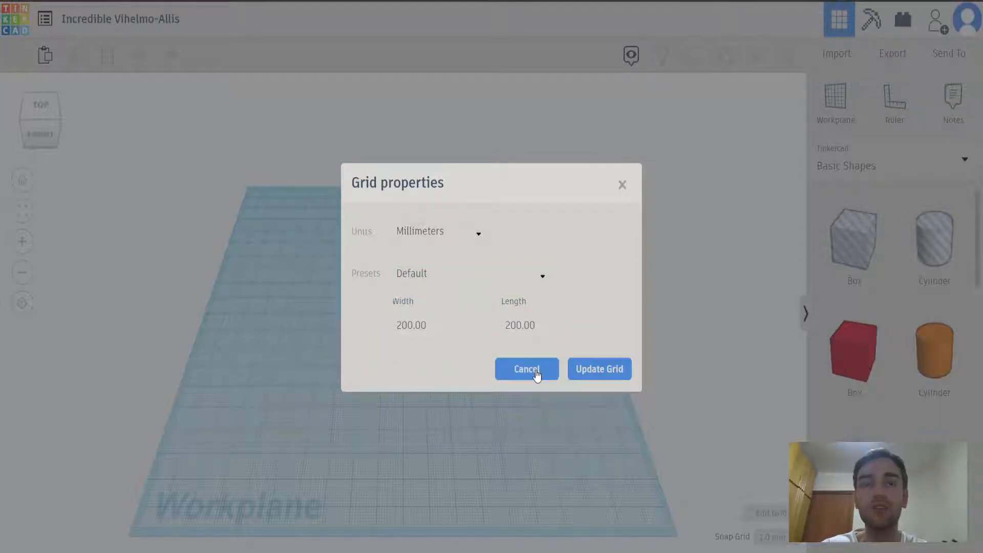
pyautogui.click(536, 373)
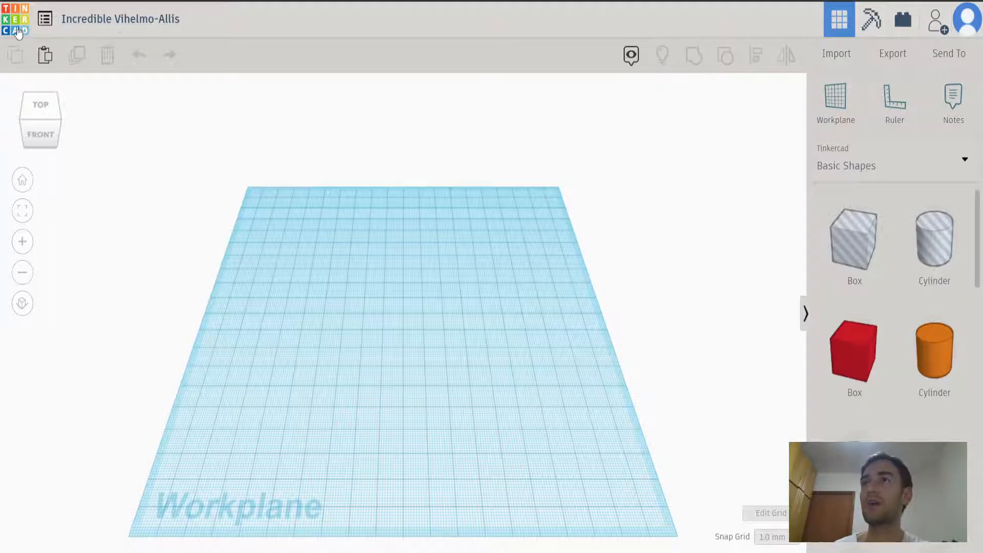
# Rename the new design as lego_p1.
pyautogui.click(45, 19)
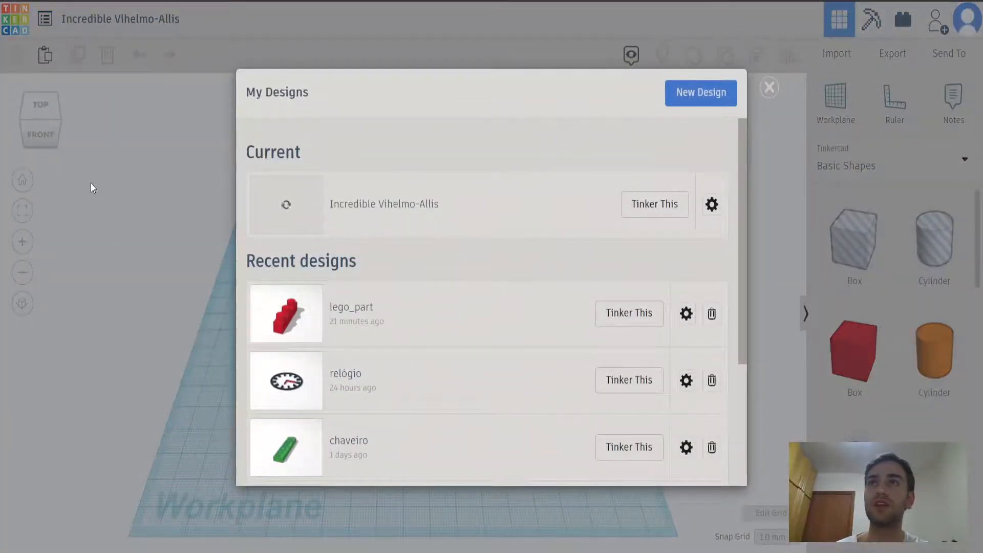
pyautogui.click(127, 204)
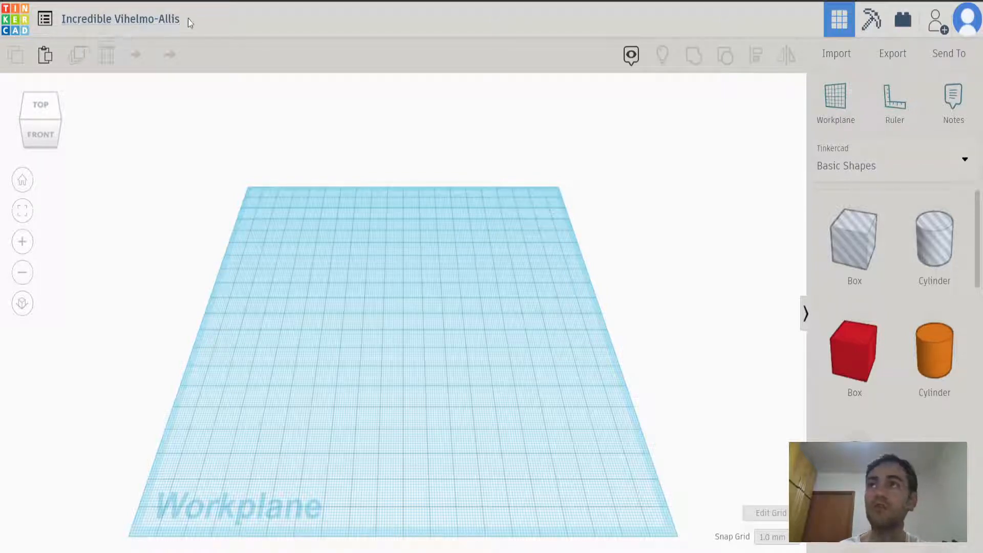
pyautogui.click(156, 20)
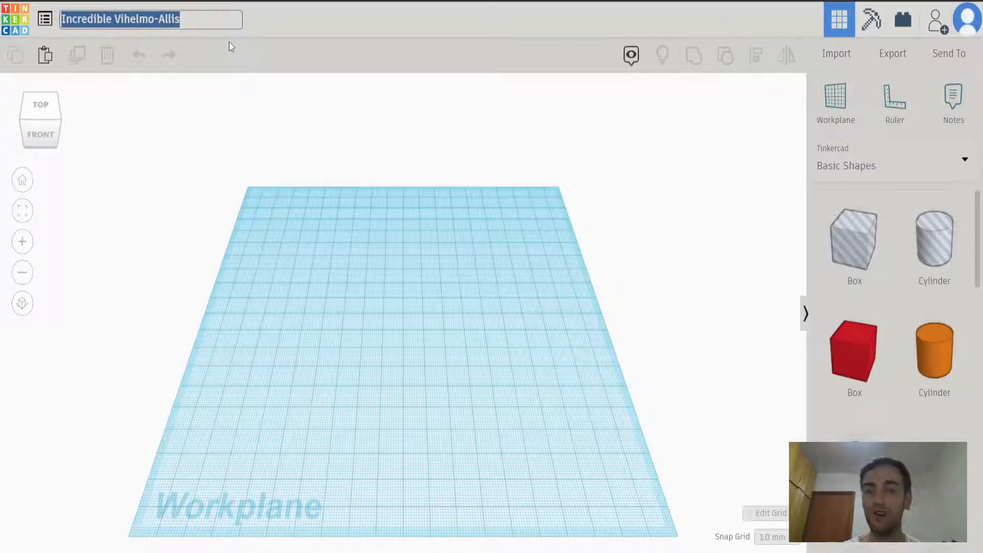
pyautogui.write('lego')
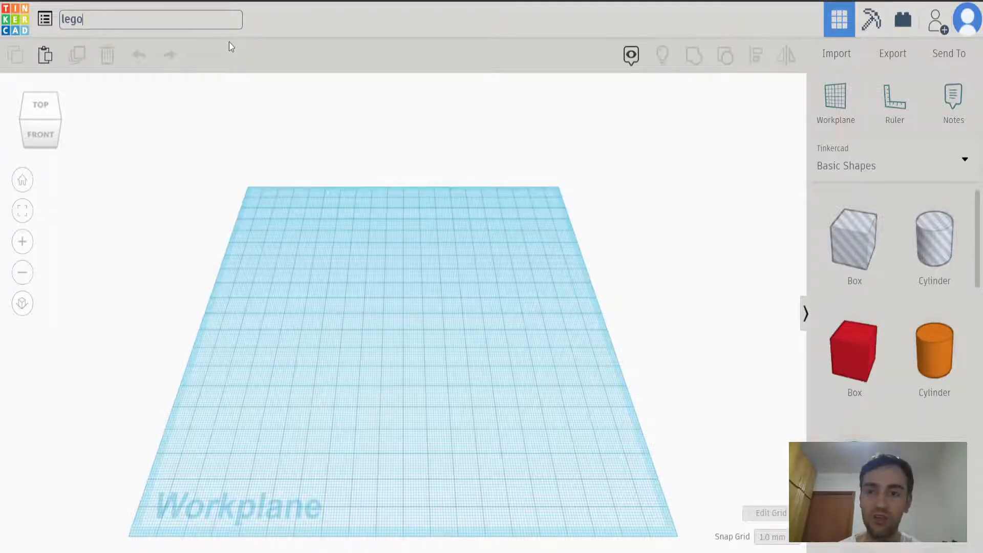
pyautogui.write('_')
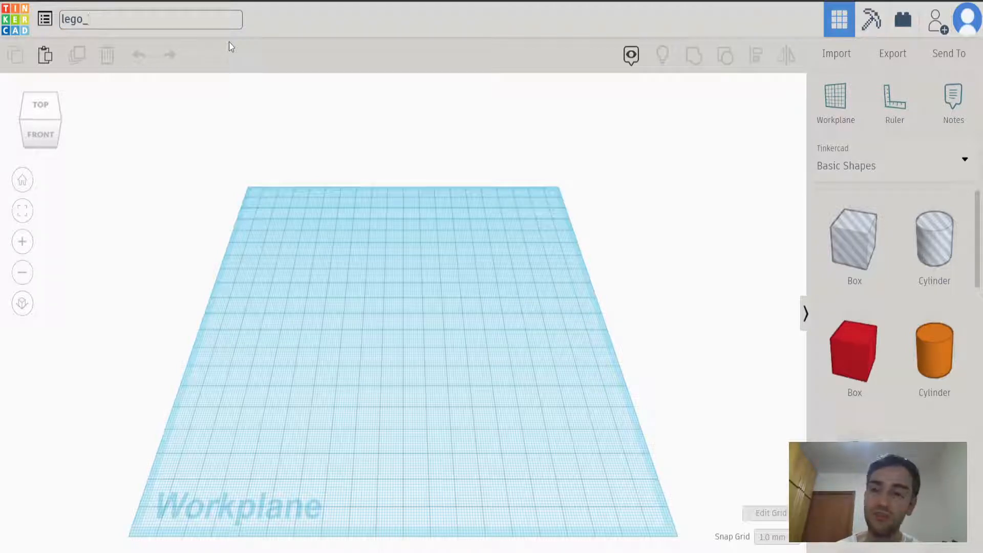
pyautogui.write('p1')
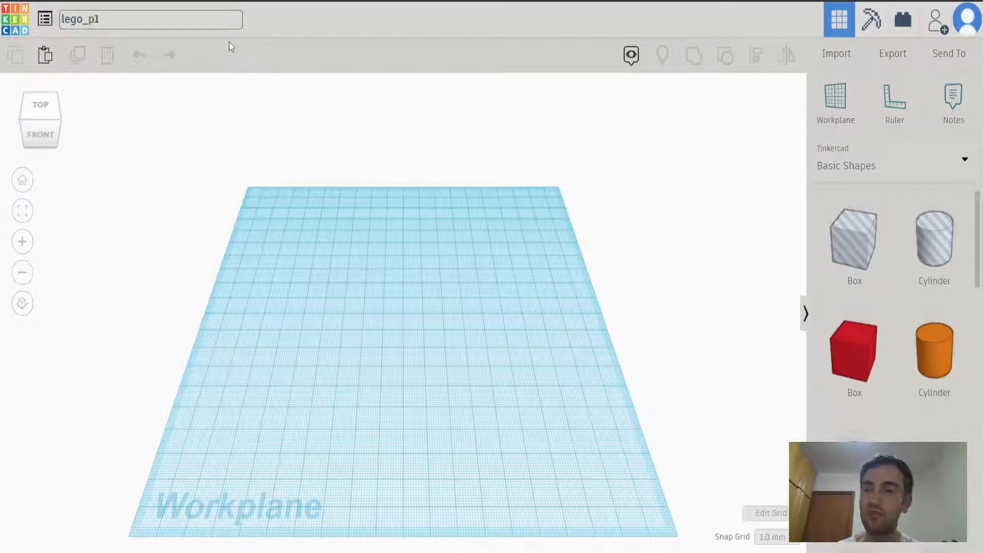
pyautogui.press('Return')
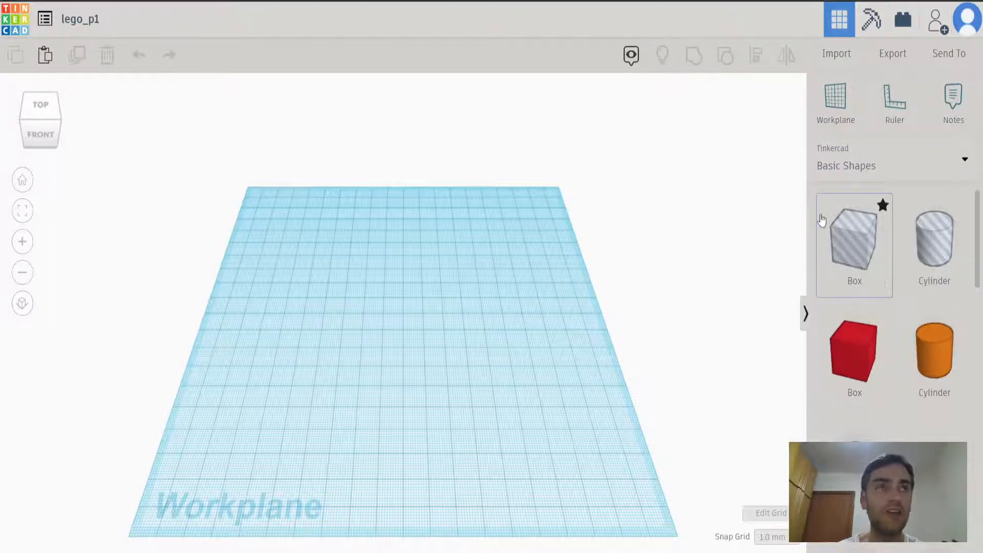
# Browse the Basic Shapes collection and the list of other available shape categories.
pyautogui.scroll(-6, 922, 362)
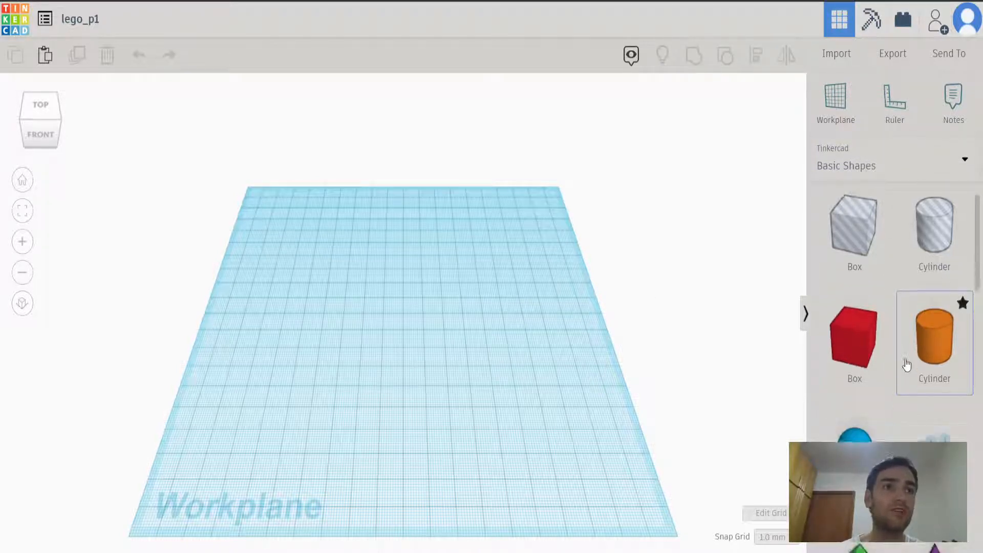
pyautogui.scroll(-4, 907, 363)
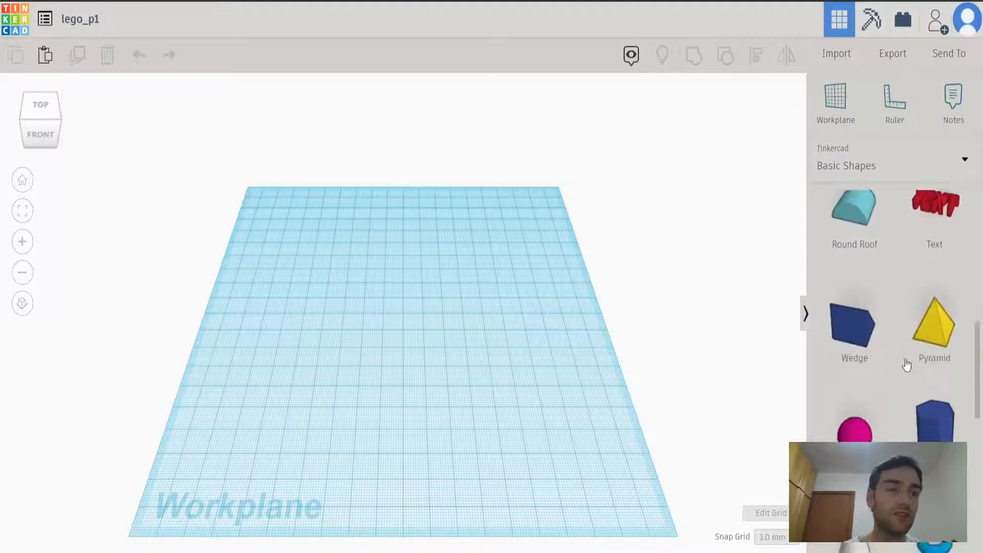
pyautogui.scroll(8, 907, 362)
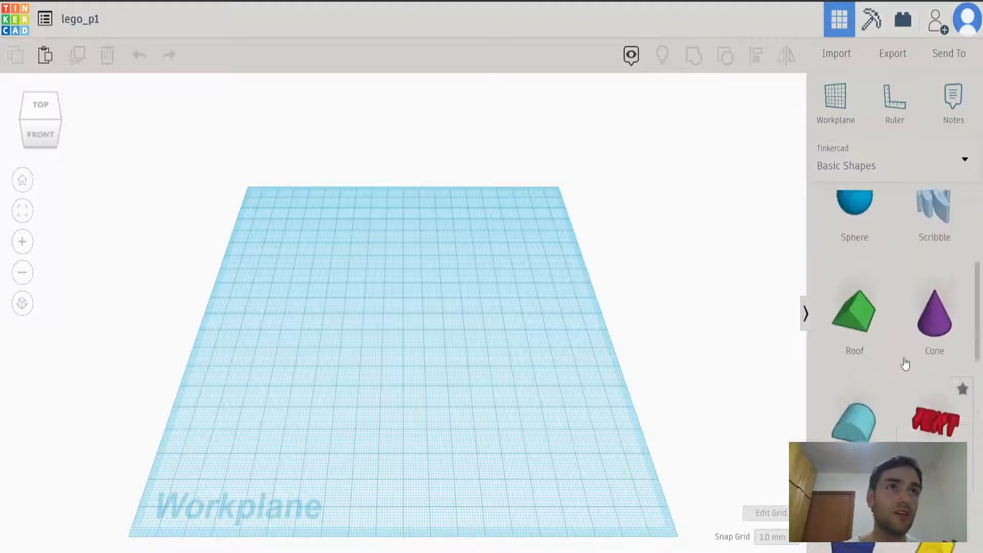
pyautogui.click(960, 159)
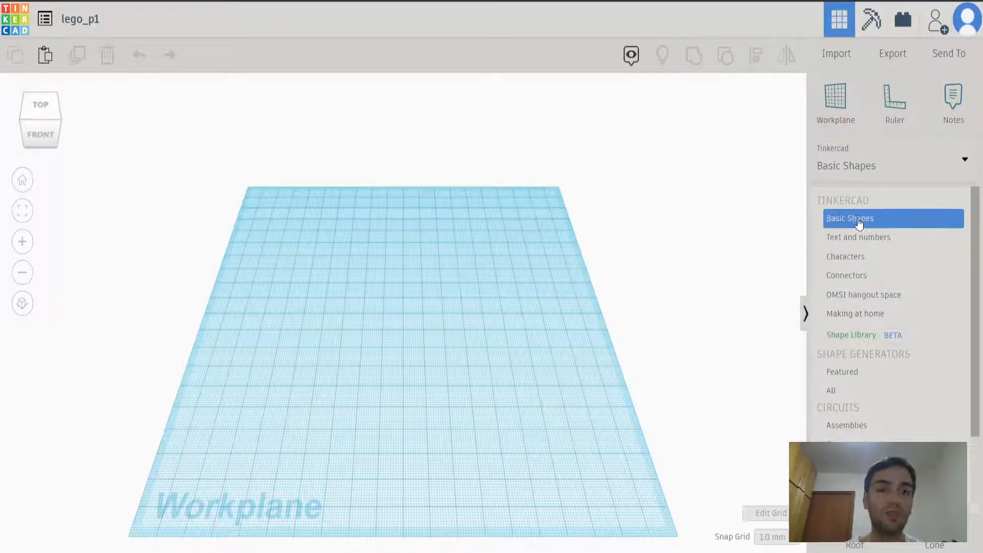
pyautogui.click(762, 238)
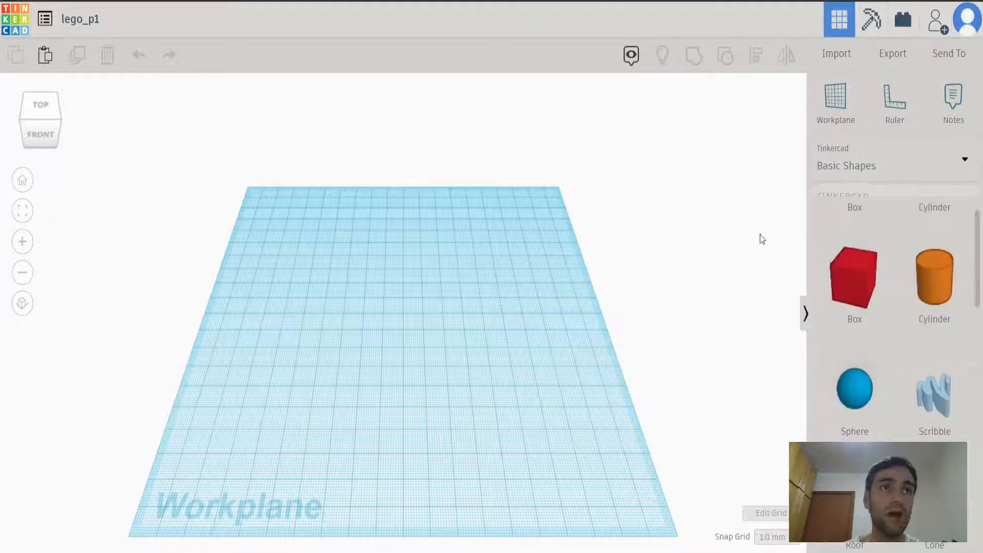
pyautogui.scroll(1, 888, 297)
pyautogui.scroll(-5, 887, 297)
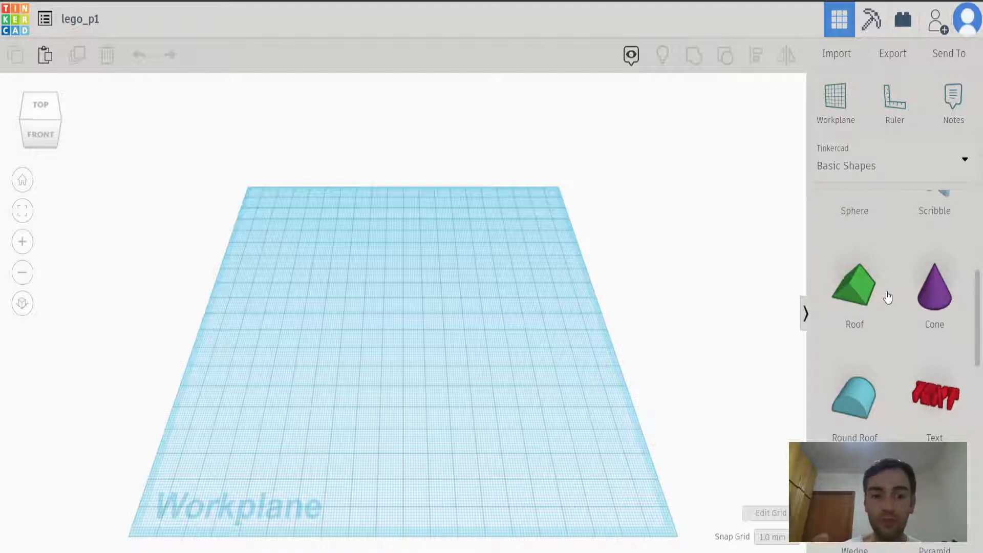
pyautogui.scroll(-1, 888, 297)
pyautogui.scroll(-6, 888, 297)
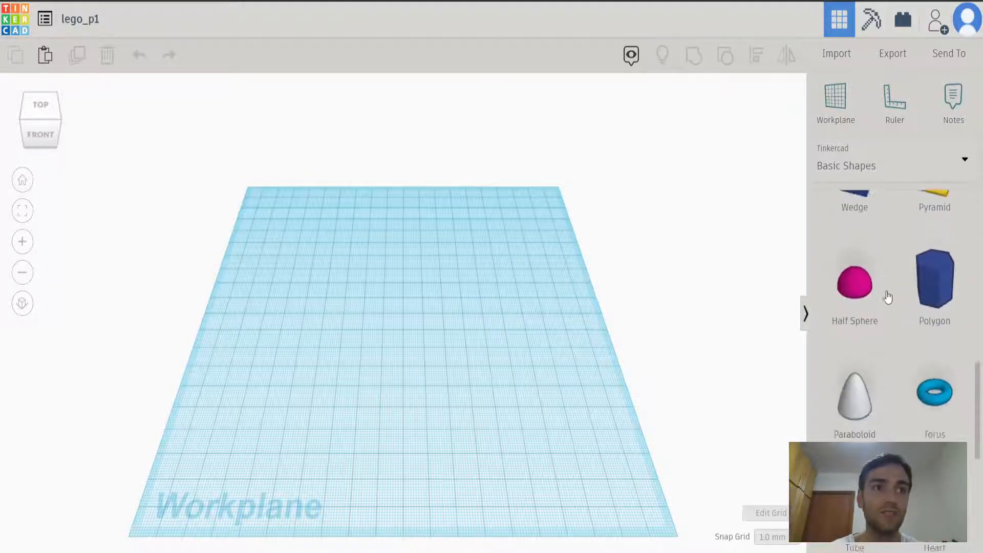
pyautogui.scroll(9, 888, 298)
pyautogui.scroll(5, 886, 294)
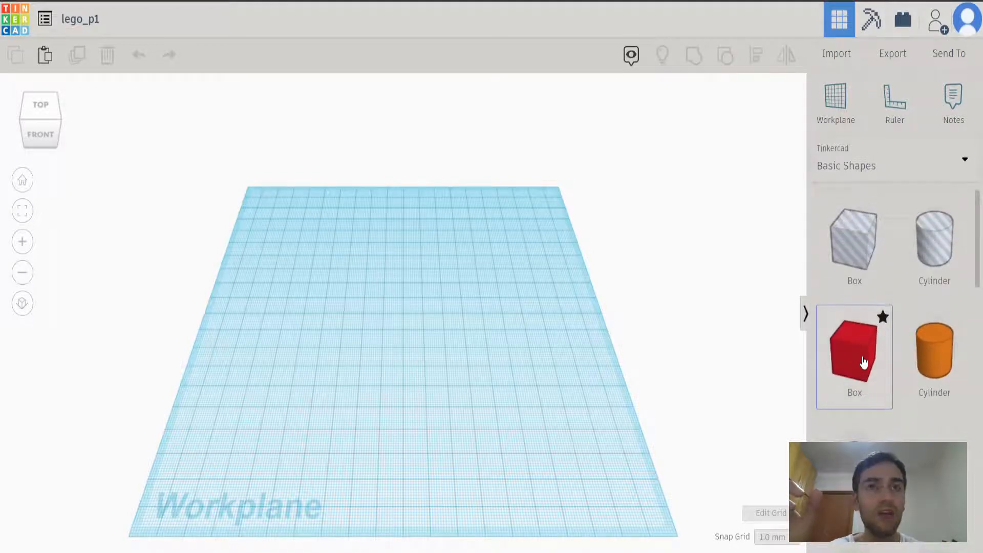
# Place a solid box near the middle of the workplane and a solid cylinder toward its back right corner.
pyautogui.moveTo(864, 362); pyautogui.dragTo(367, 339)
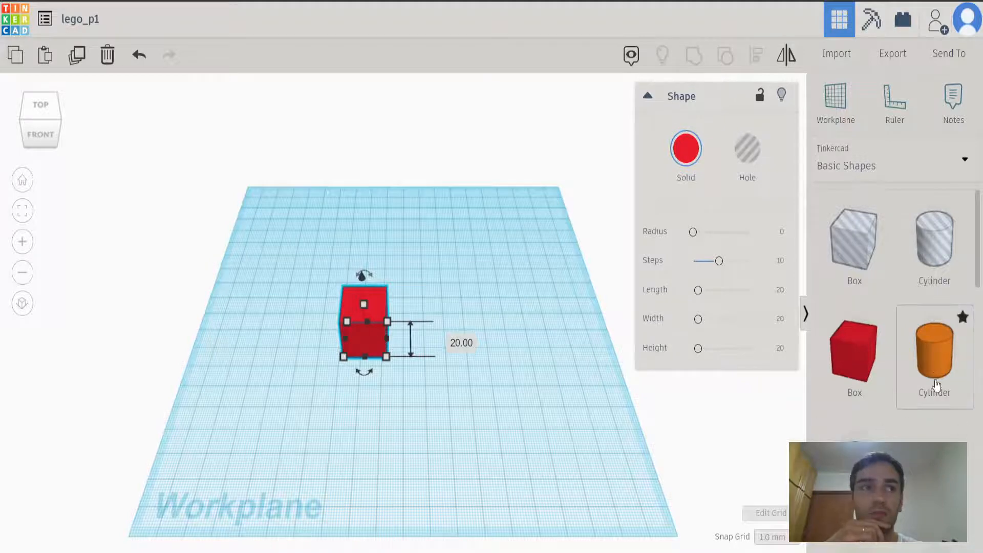
pyautogui.moveTo(937, 369); pyautogui.dragTo(519, 280)
pyautogui.moveTo(518, 370); pyautogui.dragTo(546, 367, button='right')
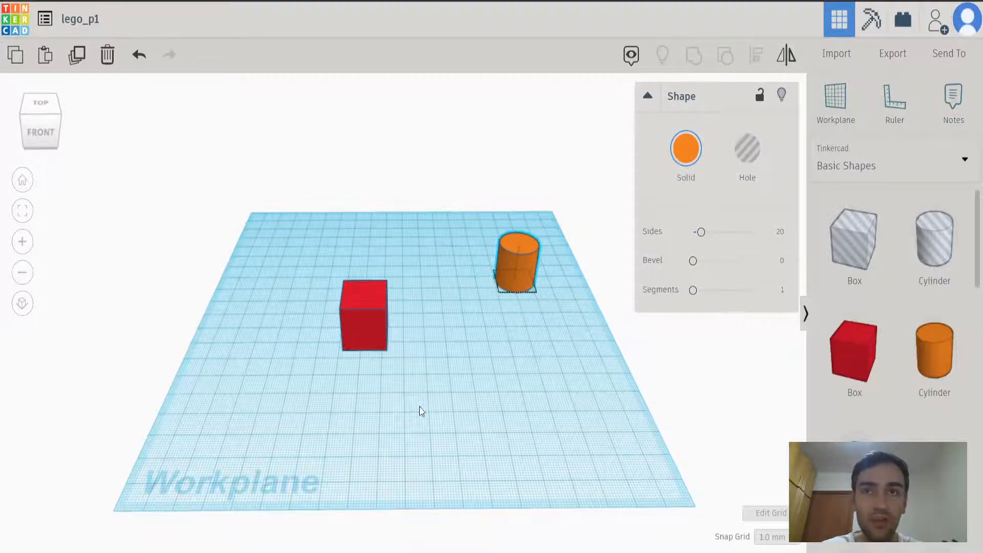
pyautogui.moveTo(420, 406); pyautogui.dragTo(419, 386, button='middle')
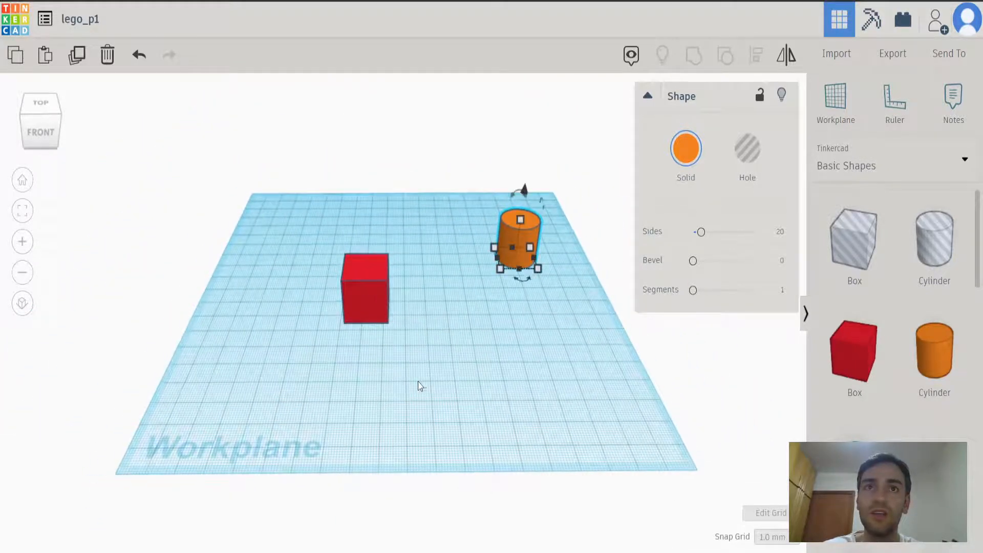
pyautogui.click(470, 359)
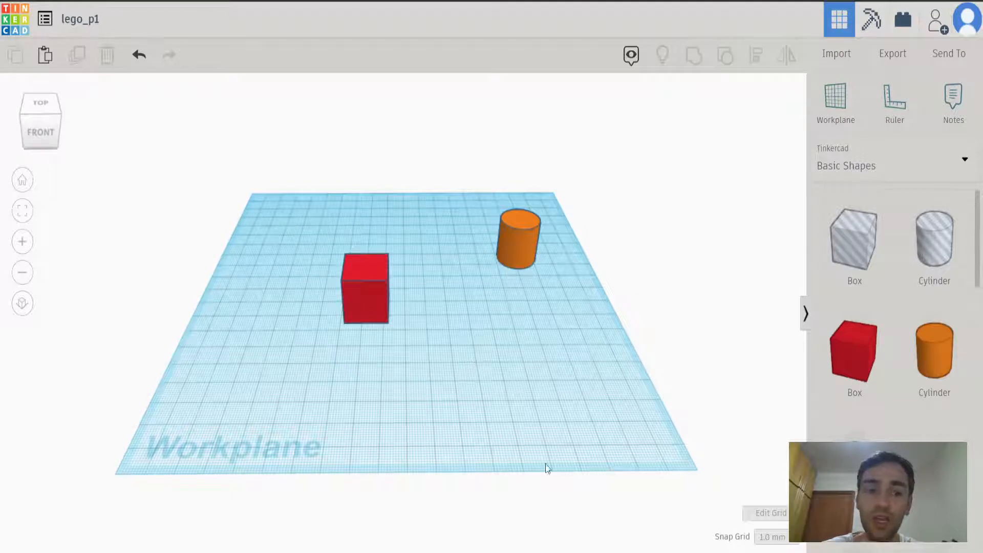
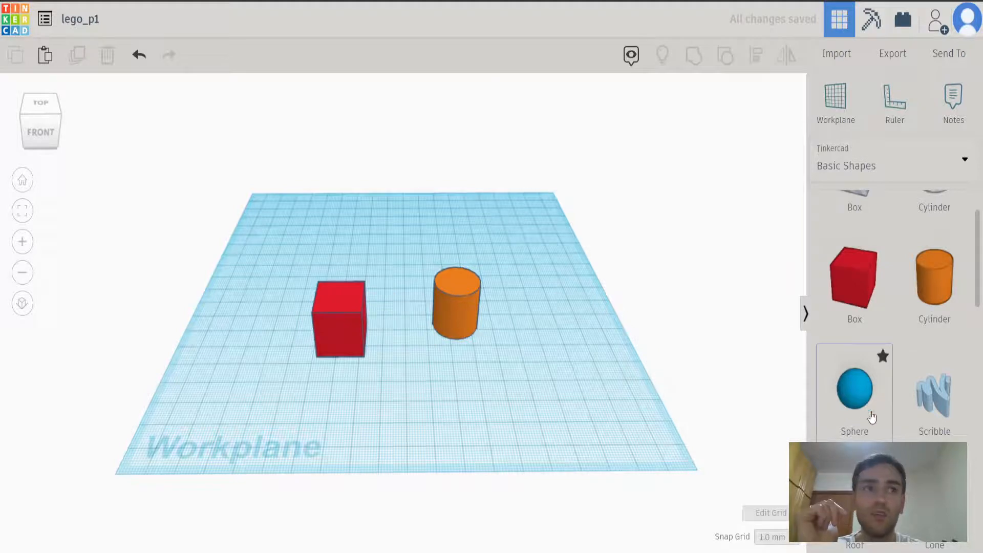
# Place a solid sphere near the workplane's front right area and a round roof behind it, and turn the round roof into a hole.
pyautogui.moveTo(867, 408); pyautogui.dragTo(541, 392)
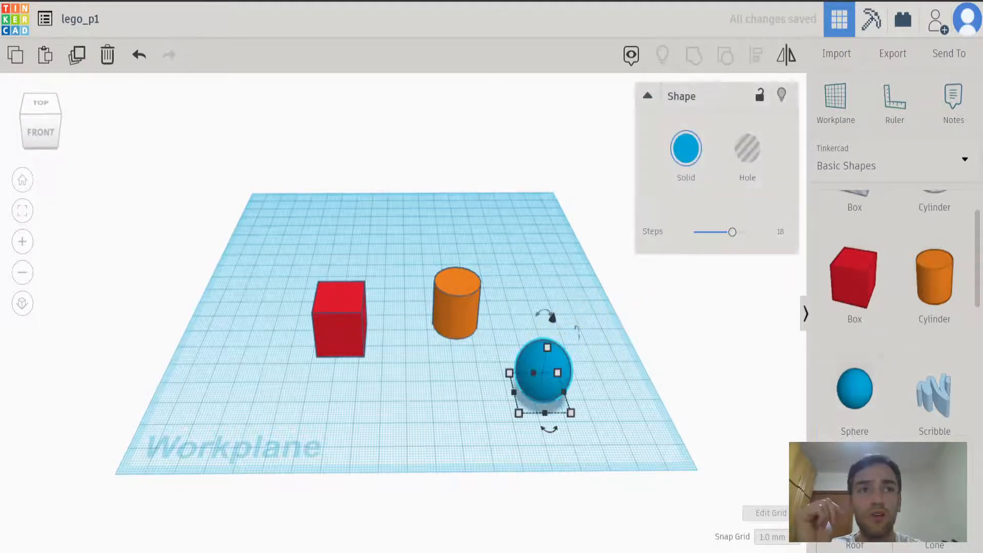
pyautogui.scroll(-4, 850, 370)
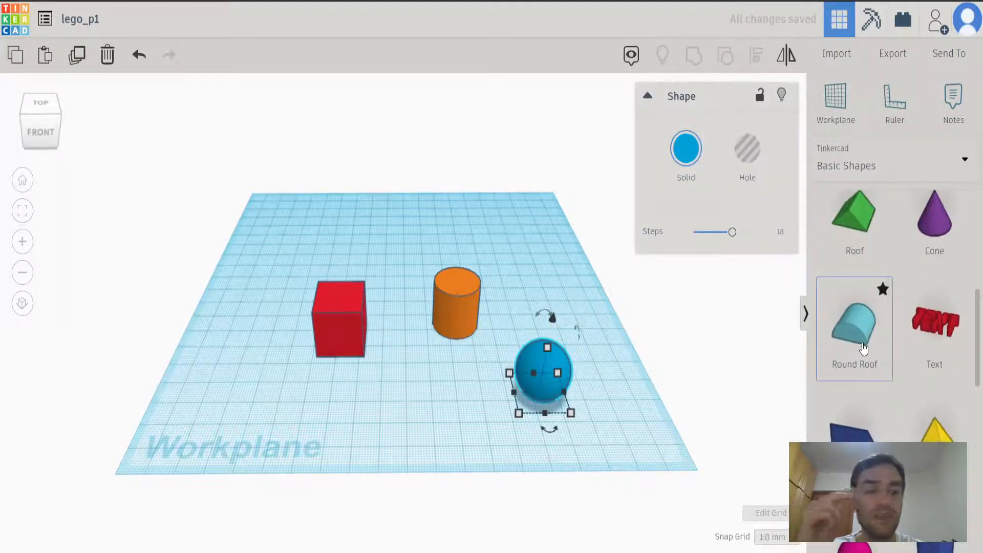
pyautogui.moveTo(862, 341); pyautogui.dragTo(546, 280)
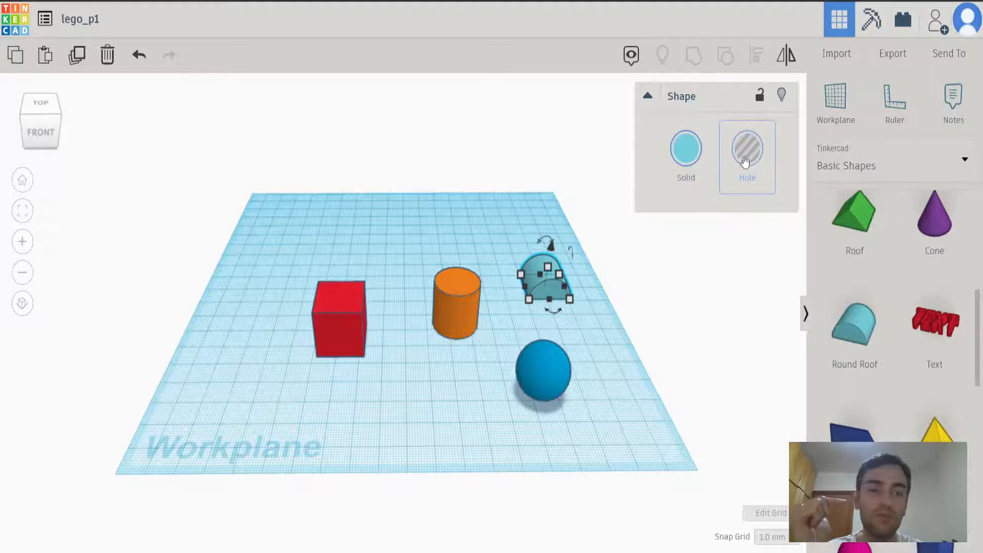
pyautogui.click(686, 161)
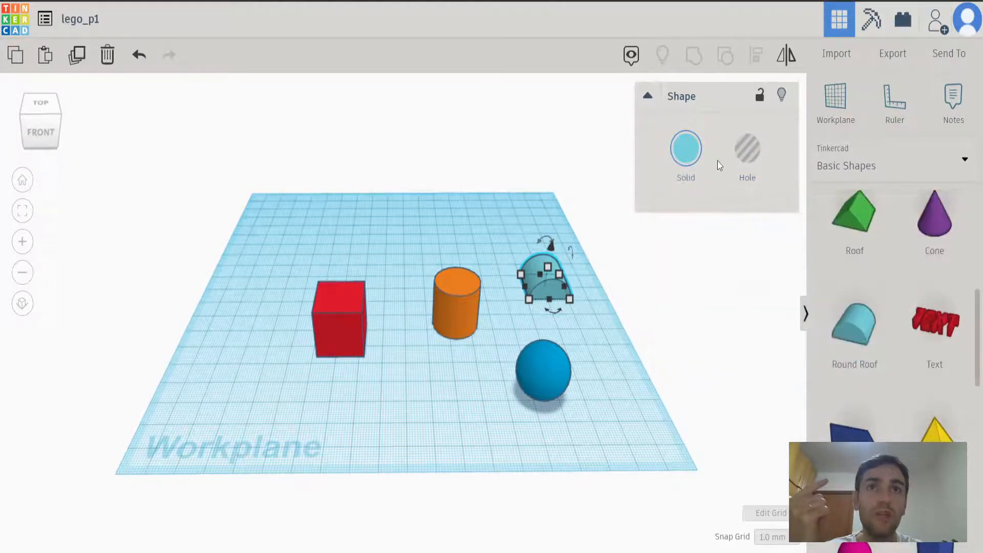
pyautogui.click(752, 156)
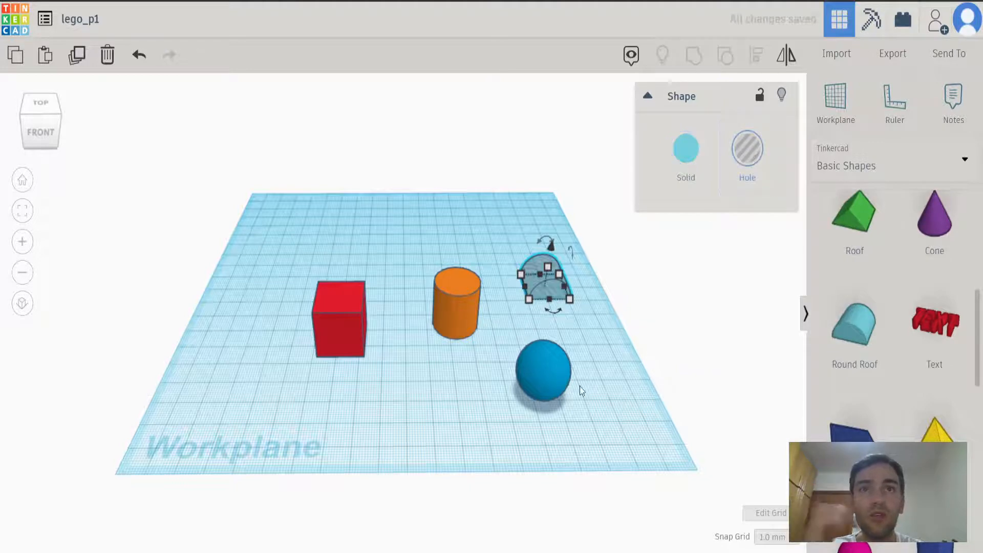
# Delete the round roof hole and the sphere from the workplane.
pyautogui.moveTo(579, 348)
pyautogui.mouseDown(button='right')
pyautogui.moveTo(586, 331)
pyautogui.moveTo(456, 318)
pyautogui.moveTo(592, 325)
pyautogui.moveTo(599, 352)
pyautogui.moveTo(576, 363)
pyautogui.mouseUp(button='right')
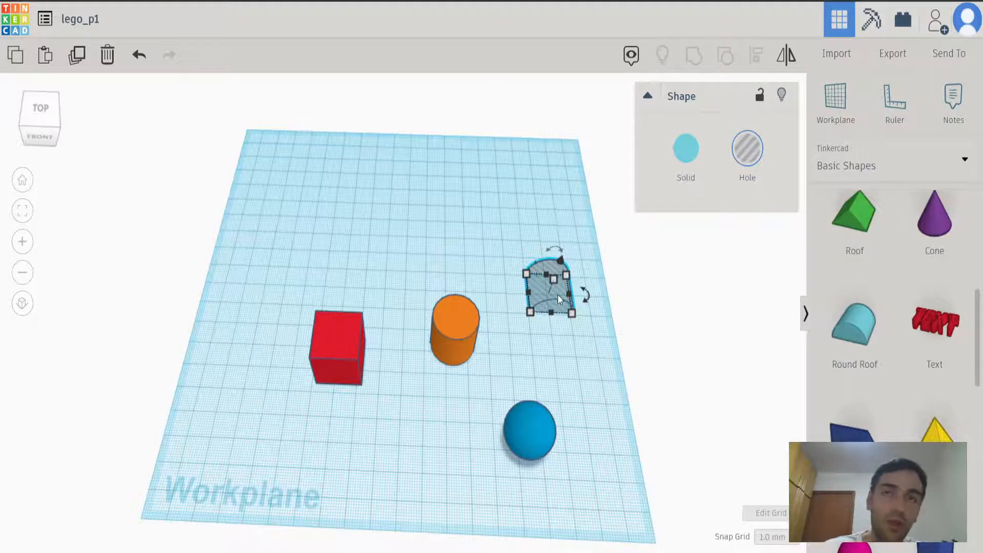
pyautogui.press('Delete')
pyautogui.click(527, 438)
pyautogui.press('Delete')
# Move the cylinder toward the back of the workplane and reposition the box in front of it, toward the front left.
pyautogui.moveTo(453, 339); pyautogui.dragTo(379, 229)
pyautogui.click(373, 423)
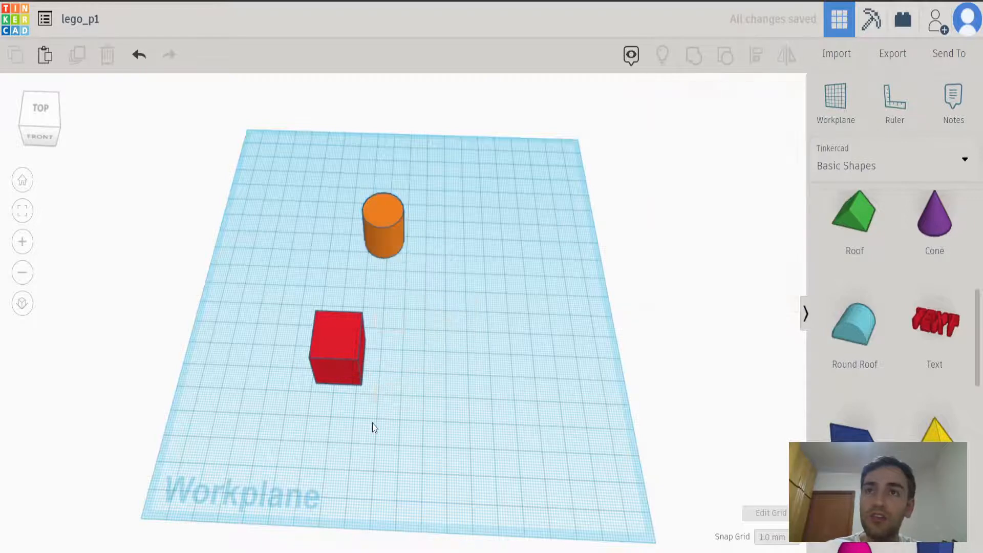
pyautogui.moveTo(353, 356); pyautogui.dragTo(441, 334)
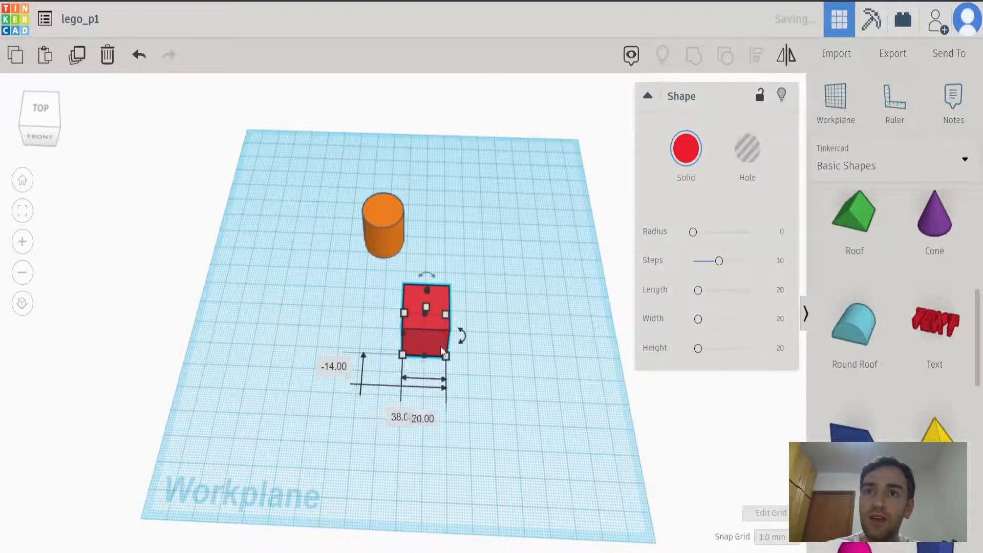
pyautogui.click(445, 503)
pyautogui.moveTo(450, 502); pyautogui.dragTo(450, 471, button='right')
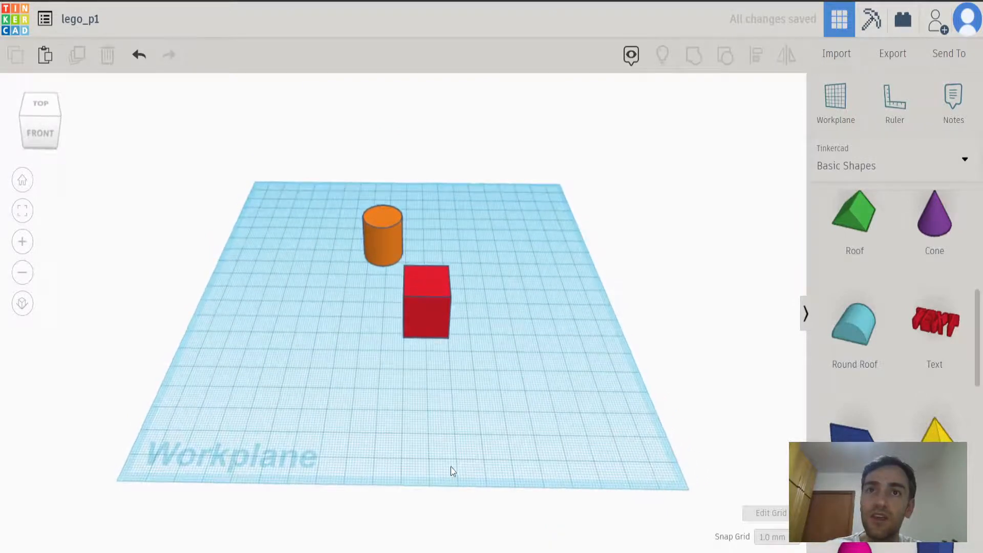
pyautogui.moveTo(425, 309); pyautogui.dragTo(346, 367)
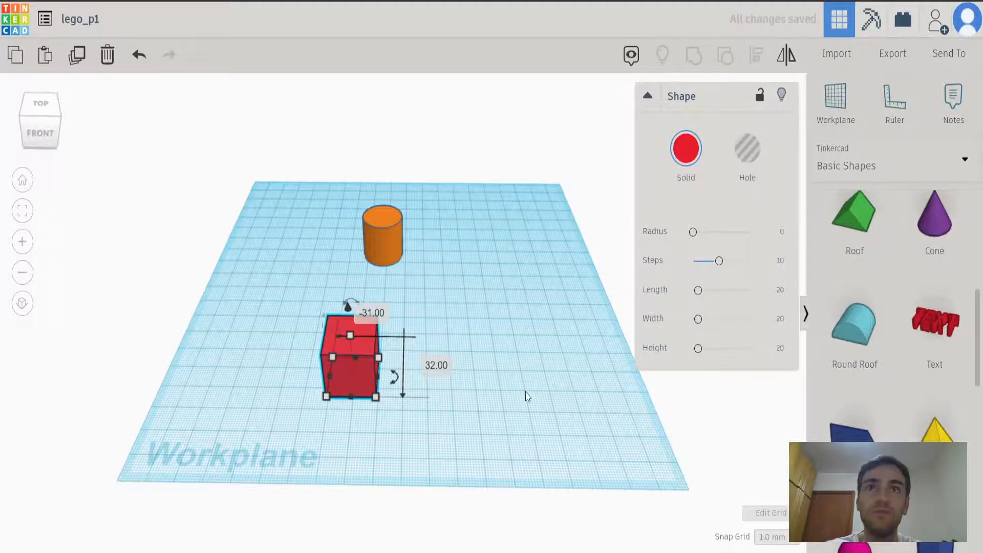
pyautogui.click(430, 383)
pyautogui.click(359, 373)
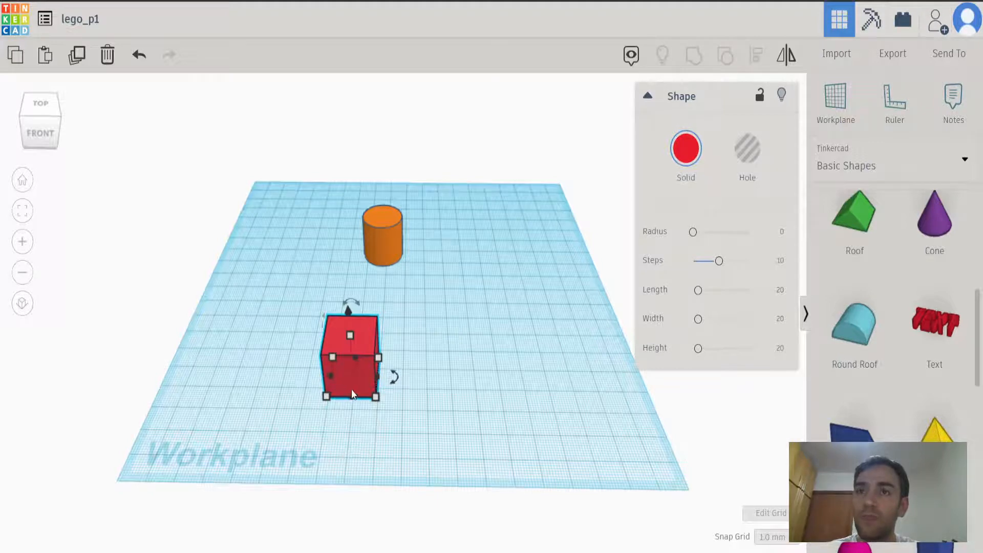
# Stretch the box from its corner to about 63 mm long and 22 mm wide.
pyautogui.moveTo(391, 374); pyautogui.dragTo(409, 329, button='right')
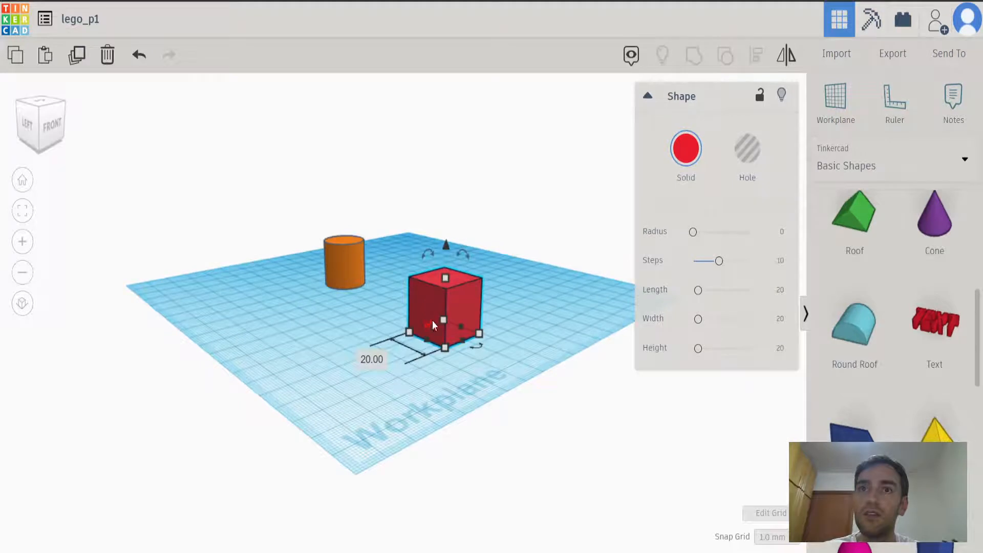
pyautogui.moveTo(426, 279); pyautogui.dragTo(481, 299, button='right')
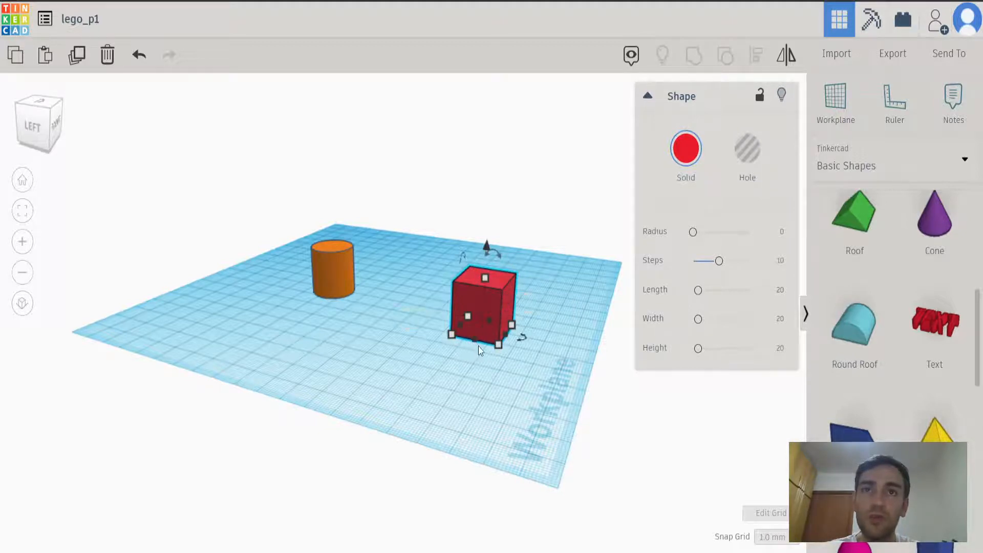
pyautogui.moveTo(474, 341); pyautogui.dragTo(469, 383)
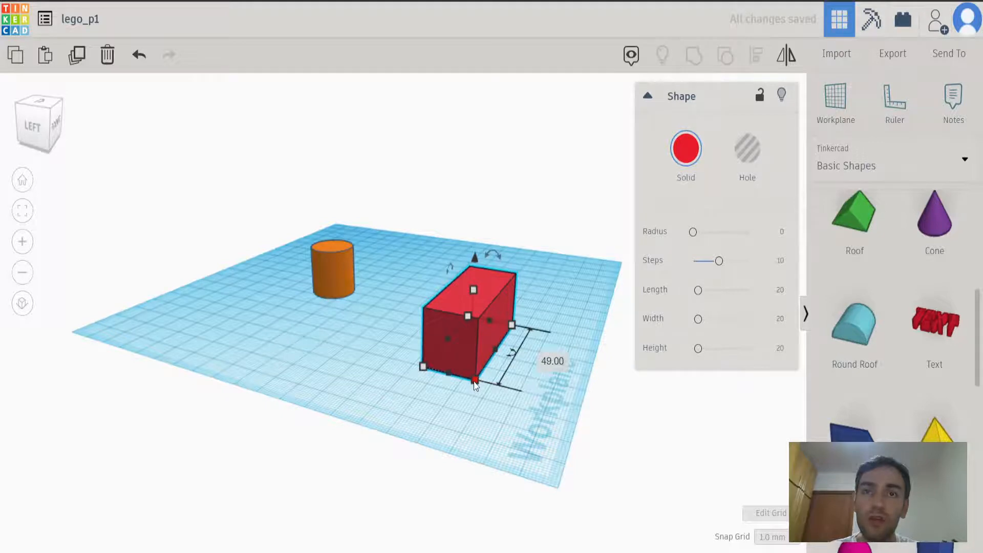
pyautogui.moveTo(475, 384); pyautogui.dragTo(467, 404)
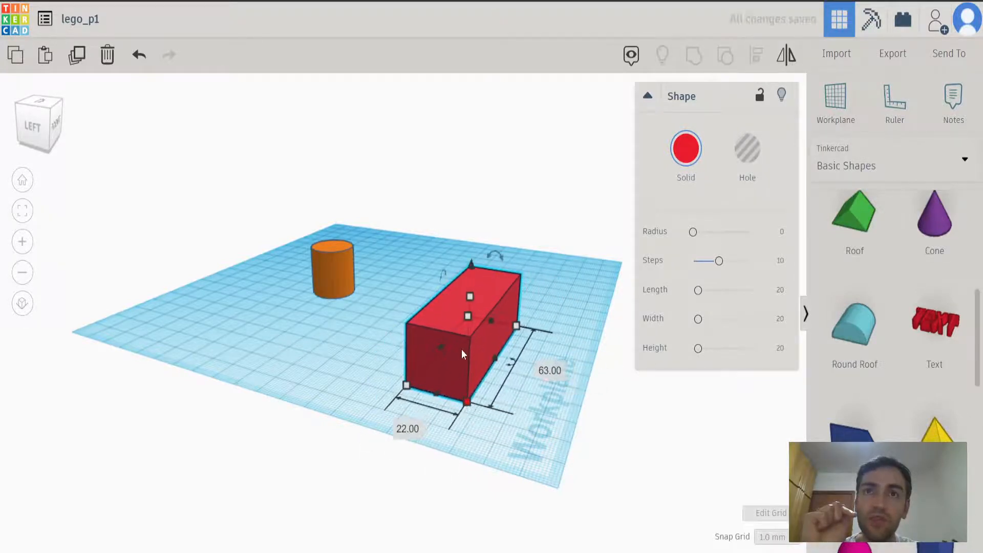
# Raise the box about 39 mm above the workplane and drop it back onto the workplane.
pyautogui.moveTo(491, 327); pyautogui.dragTo(355, 341, button='right')
pyautogui.moveTo(331, 315)
pyautogui.mouseDown()
pyautogui.moveTo(338, 226)
pyautogui.moveTo(336, 330)
pyautogui.moveTo(344, 258)
pyautogui.moveTo(334, 306)
pyautogui.mouseUp()
pyautogui.moveTo(321, 339)
pyautogui.mouseDown(button='right')
pyautogui.moveTo(322, 373)
pyautogui.moveTo(351, 363)
pyautogui.moveTo(331, 334)
pyautogui.mouseUp(button='right')
pyautogui.moveTo(313, 262); pyautogui.dragTo(318, 146)
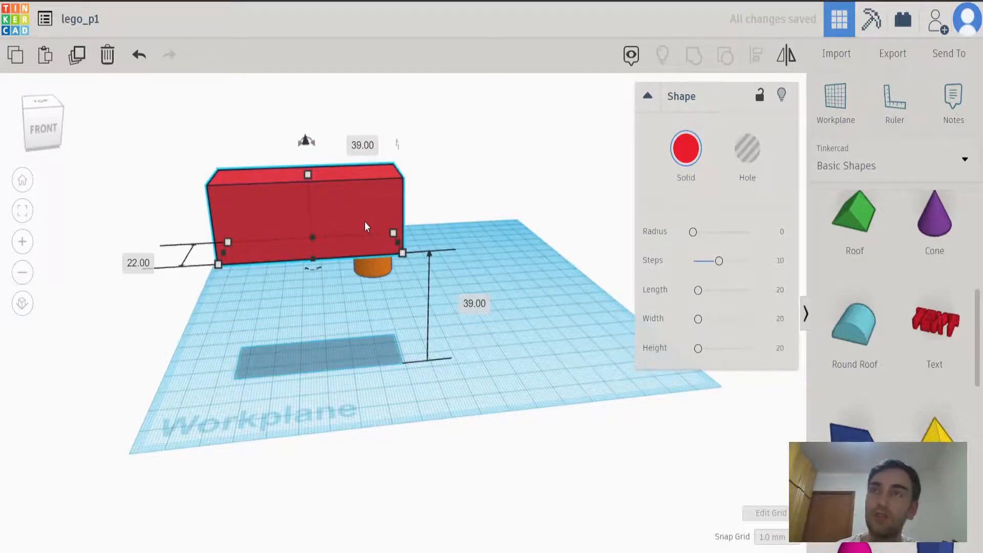
pyautogui.press('d')
pyautogui.moveTo(372, 297); pyautogui.dragTo(420, 306, button='right')
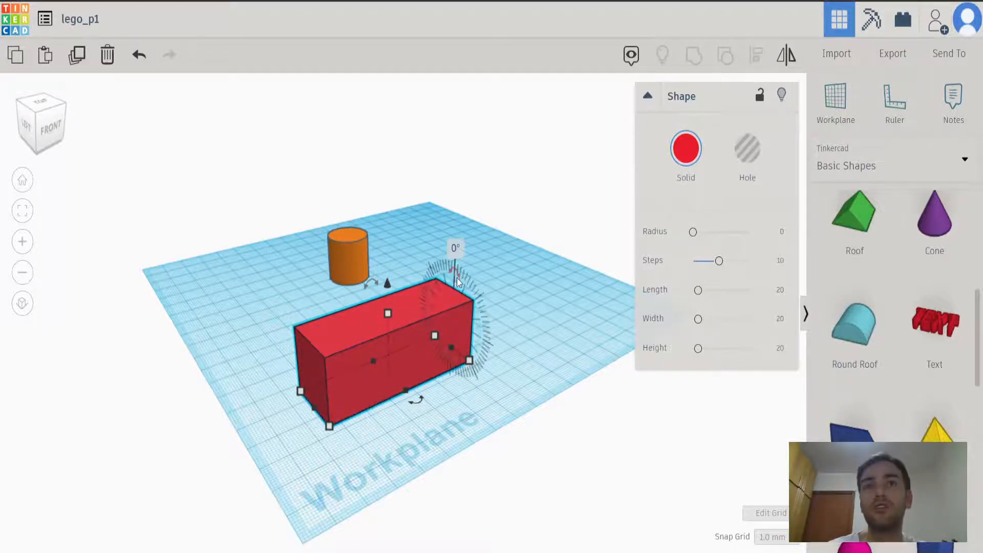
# Try rotating the long box with its rotation handles and undo the rotation.
pyautogui.moveTo(456, 274); pyautogui.dragTo(479, 249)
pyautogui.hotkey('ctrl', 'z')
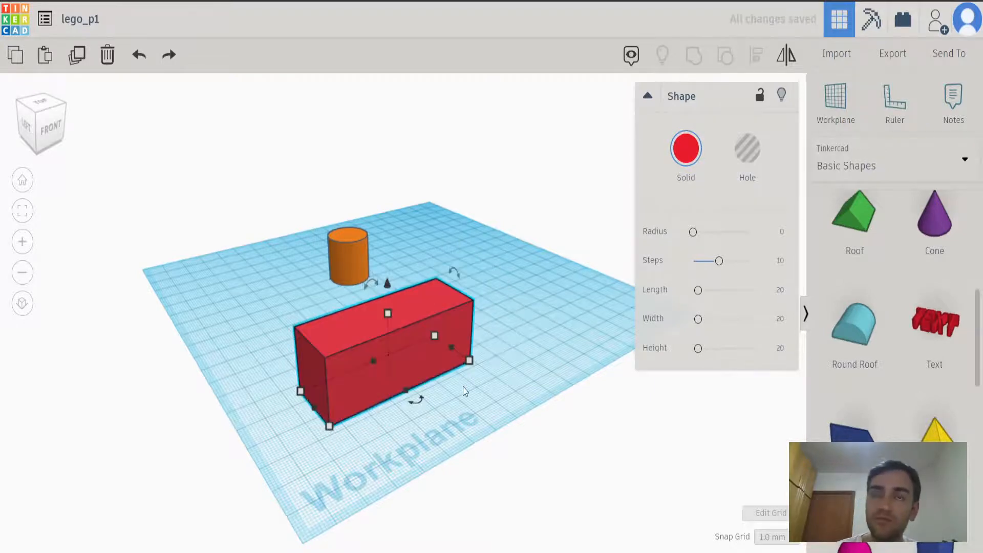
pyautogui.moveTo(439, 420); pyautogui.dragTo(320, 408, button='right')
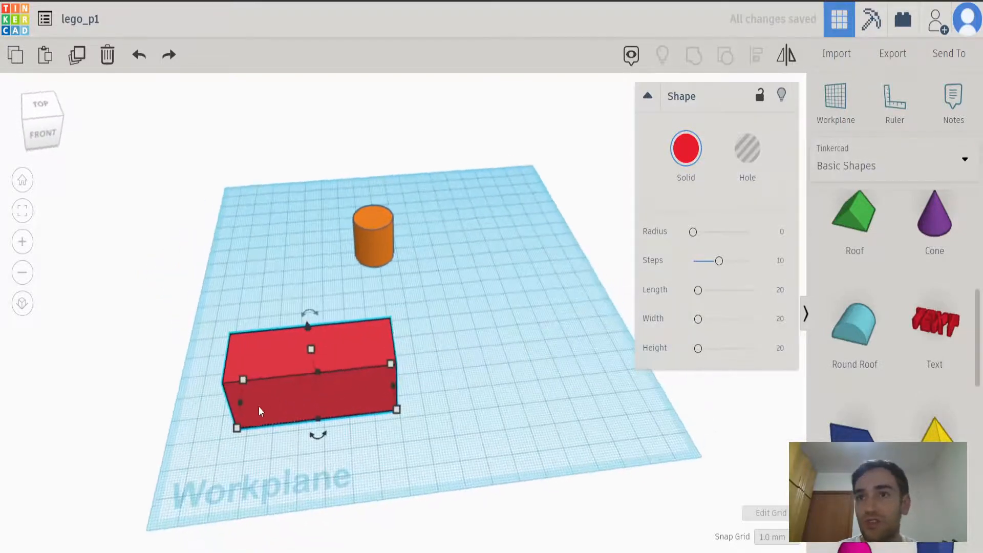
pyautogui.moveTo(319, 315)
pyautogui.mouseDown()
pyautogui.moveTo(412, 282)
pyautogui.moveTo(338, 216)
pyautogui.moveTo(251, 218)
pyautogui.moveTo(352, 224)
pyautogui.moveTo(288, 219)
pyautogui.moveTo(245, 232)
pyautogui.moveTo(328, 216)
pyautogui.moveTo(367, 228)
pyautogui.moveTo(248, 244)
pyautogui.moveTo(320, 225)
pyautogui.moveTo(260, 247)
pyautogui.moveTo(292, 226)
pyautogui.moveTo(302, 231)
pyautogui.moveTo(303, 302)
pyautogui.moveTo(366, 317)
pyautogui.moveTo(365, 341)
pyautogui.moveTo(348, 312)
pyautogui.moveTo(296, 308)
pyautogui.moveTo(307, 307)
pyautogui.mouseUp()
pyautogui.moveTo(296, 227); pyautogui.dragTo(330, 266)
pyautogui.click(313, 210)
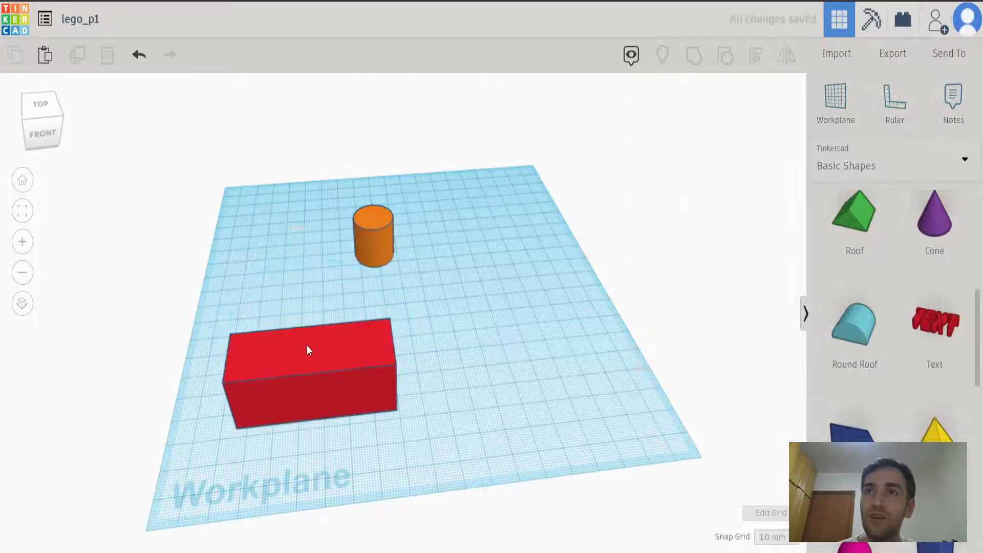
# Slide the long box sideways to the right and try its rotation handle in the front view, keeping it at 0°.
pyautogui.click(301, 355)
pyautogui.moveTo(270, 408); pyautogui.dragTo(293, 376, button='right')
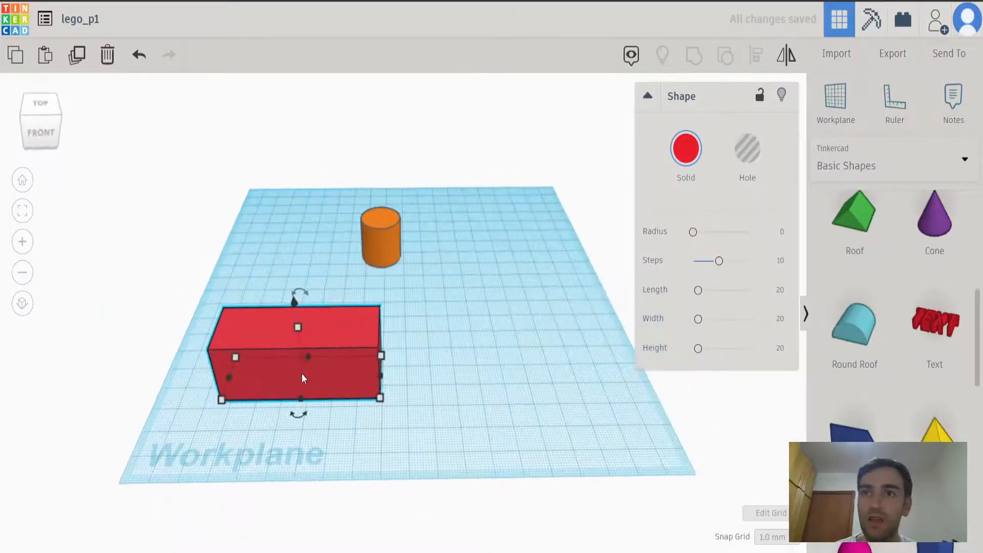
pyautogui.moveTo(320, 379); pyautogui.dragTo(370, 391)
pyautogui.moveTo(373, 372); pyautogui.dragTo(347, 222, button='right')
pyautogui.moveTo(337, 195); pyautogui.dragTo(340, 137)
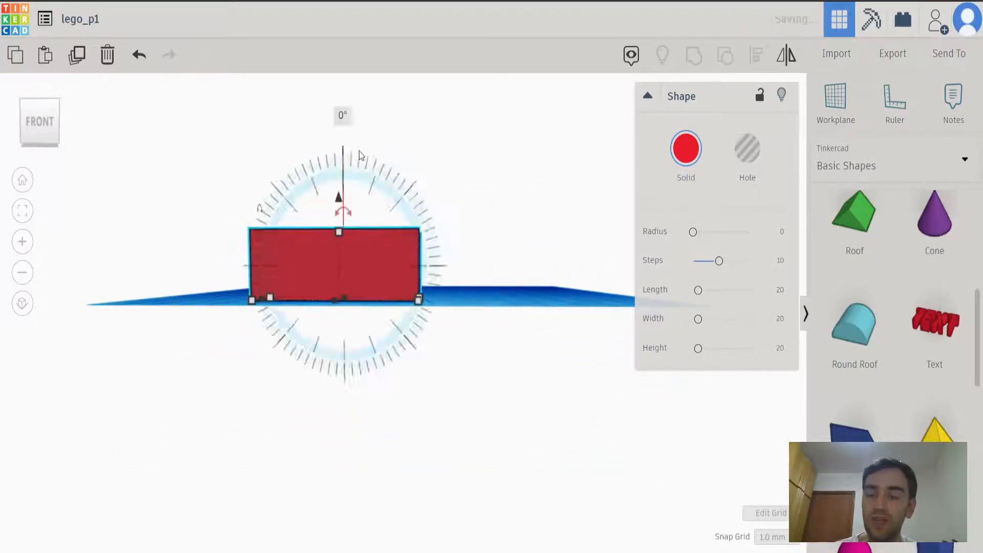
pyautogui.moveTo(404, 185); pyautogui.dragTo(416, 299, button='right')
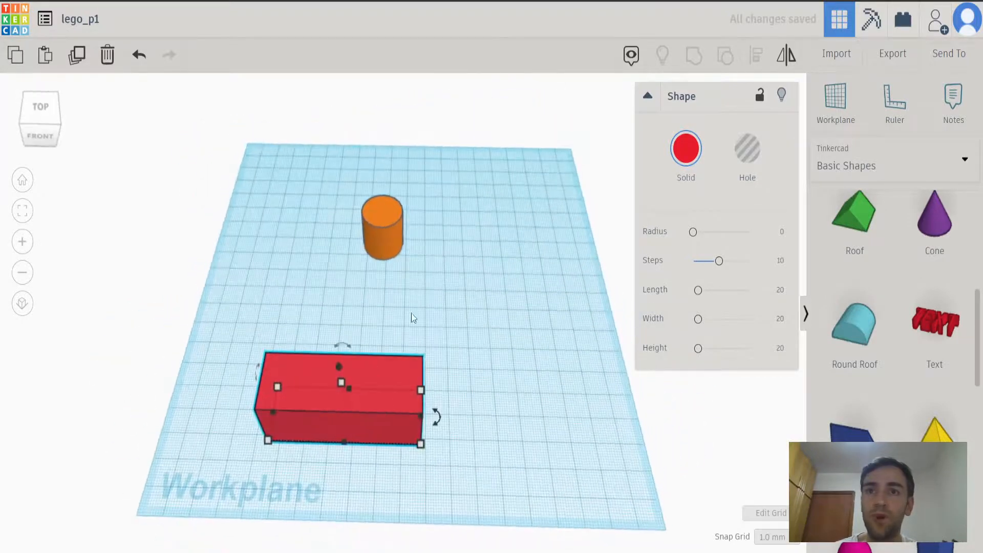
# Delete the long box and the orange cylinder to clear the workplane.
pyautogui.moveTo(378, 398); pyautogui.dragTo(433, 343)
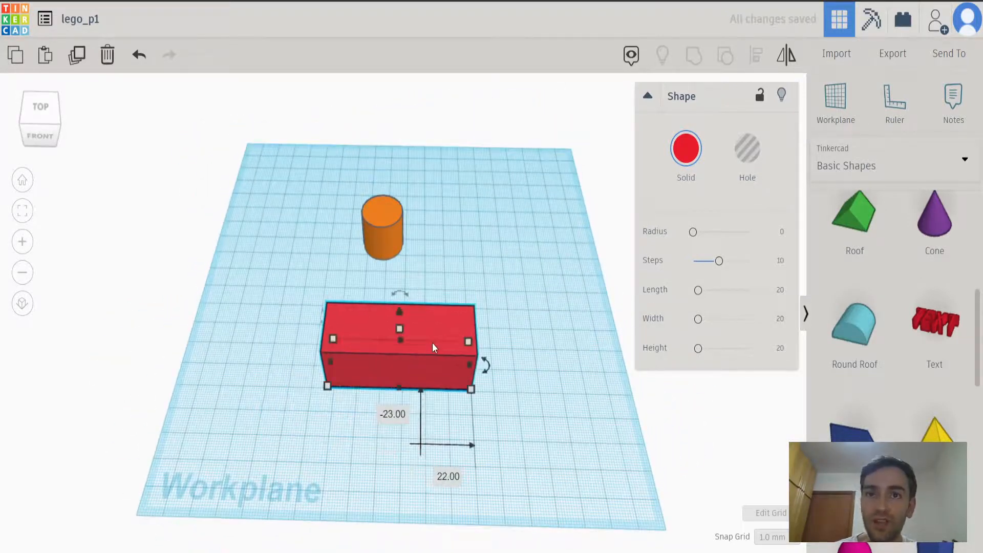
pyautogui.press('Delete')
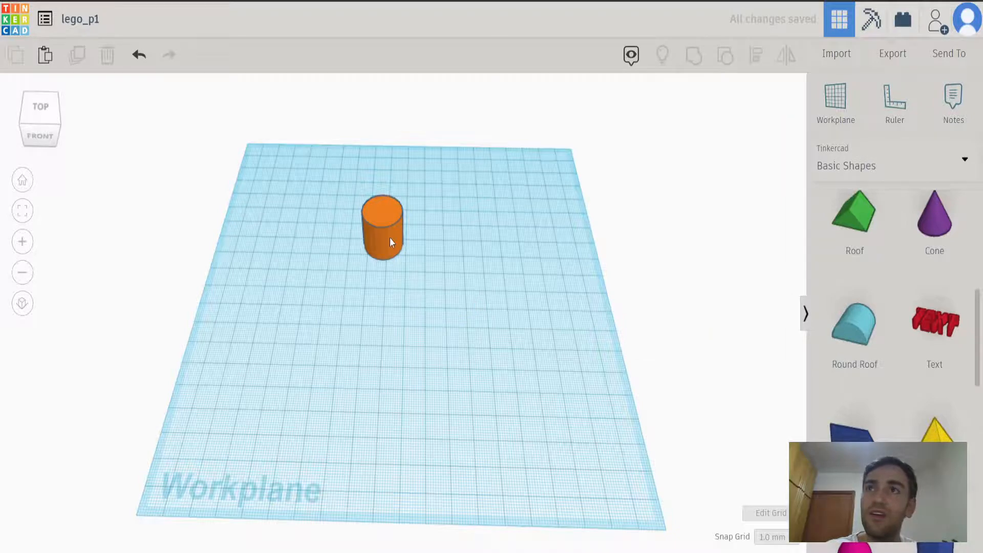
pyautogui.scroll(5, 902, 373)
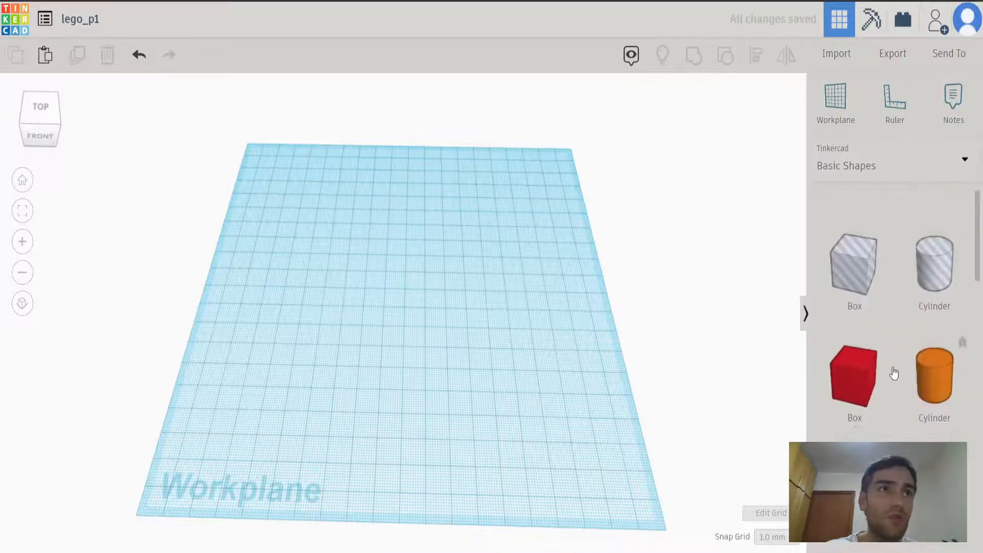
# Place a new solid box on the workplane, left of its centre.
pyautogui.moveTo(855, 364); pyautogui.dragTo(321, 325)
pyautogui.moveTo(318, 361); pyautogui.dragTo(318, 331, button='right')
pyautogui.moveTo(290, 405); pyautogui.dragTo(283, 399, button='right')
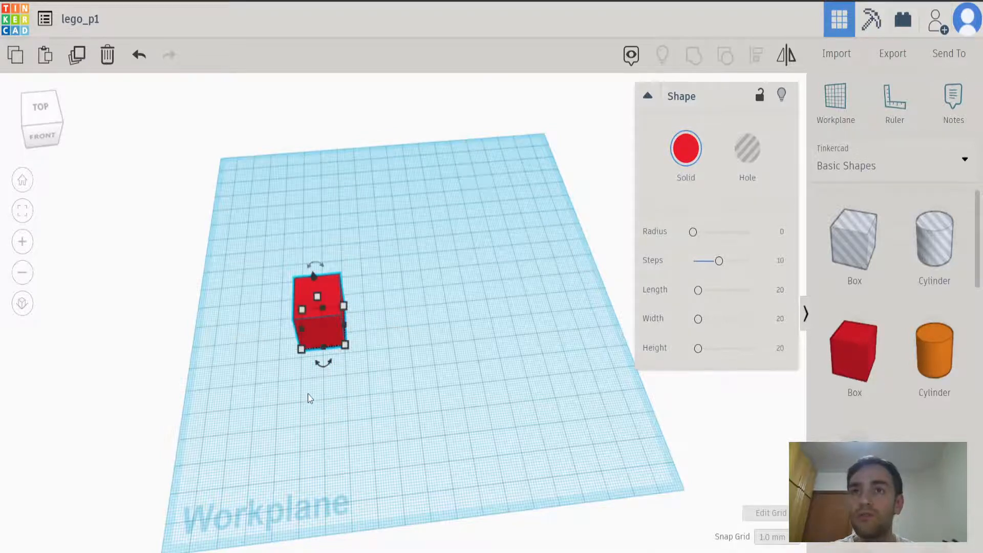
pyautogui.moveTo(351, 420); pyautogui.dragTo(355, 383, button='right')
pyautogui.click(323, 380)
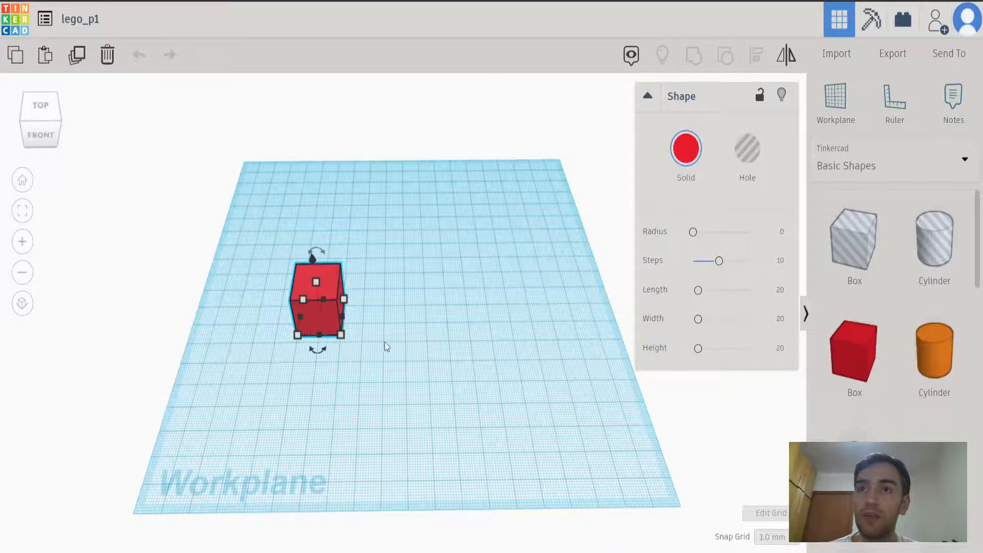
# Stretch the box sideways to the right to a length of 90 mm.
pyautogui.click(386, 345)
pyautogui.click(336, 318)
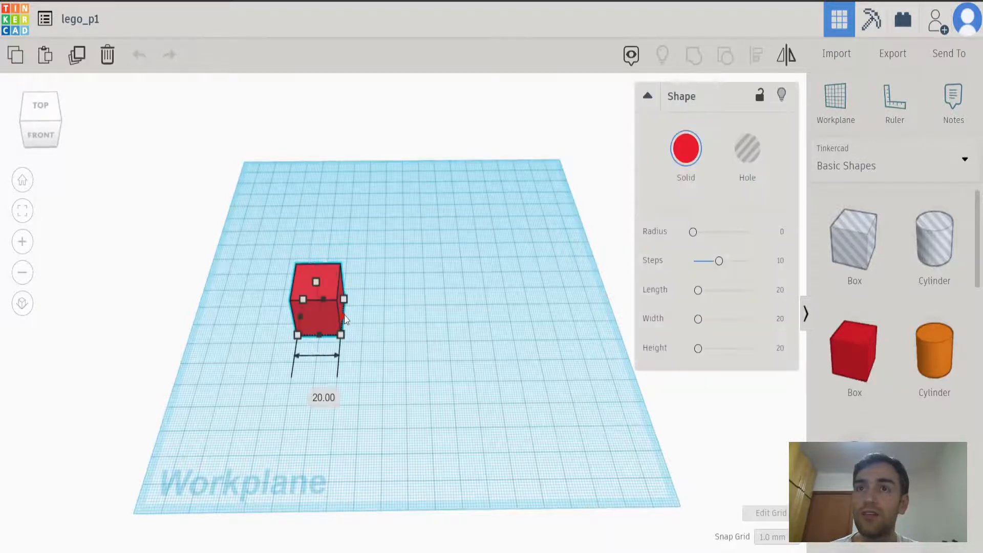
pyautogui.moveTo(344, 320); pyautogui.dragTo(493, 326)
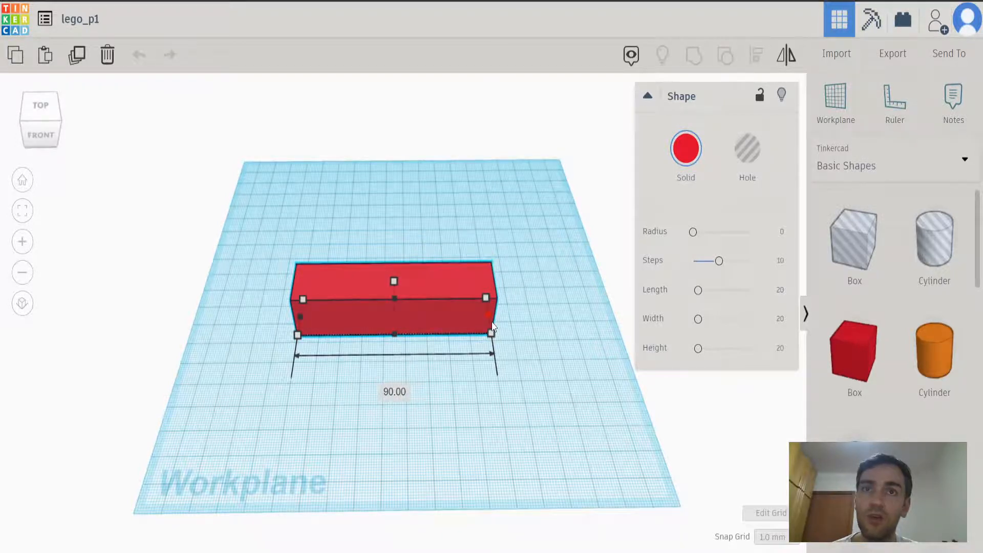
pyautogui.moveTo(493, 327); pyautogui.dragTo(492, 326)
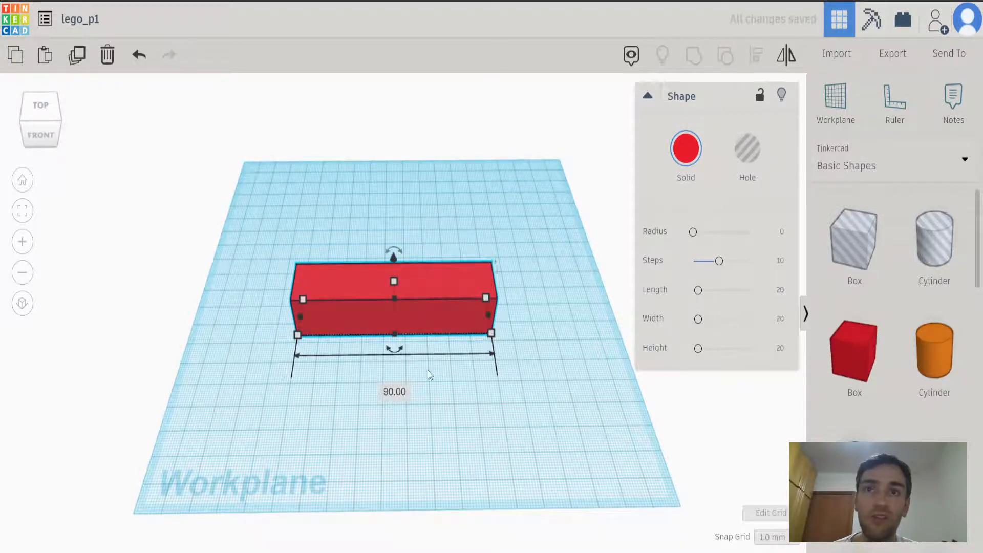
# Place a solid cylinder behind the long box's left end and slide it about 43 mm forward and 2 mm left into that end.
pyautogui.moveTo(320, 422)
pyautogui.mouseDown(button='right')
pyautogui.moveTo(364, 404)
pyautogui.moveTo(493, 385)
pyautogui.moveTo(341, 398)
pyautogui.moveTo(321, 384)
pyautogui.moveTo(334, 371)
pyautogui.moveTo(314, 410)
pyautogui.moveTo(322, 425)
pyautogui.mouseUp(button='right')
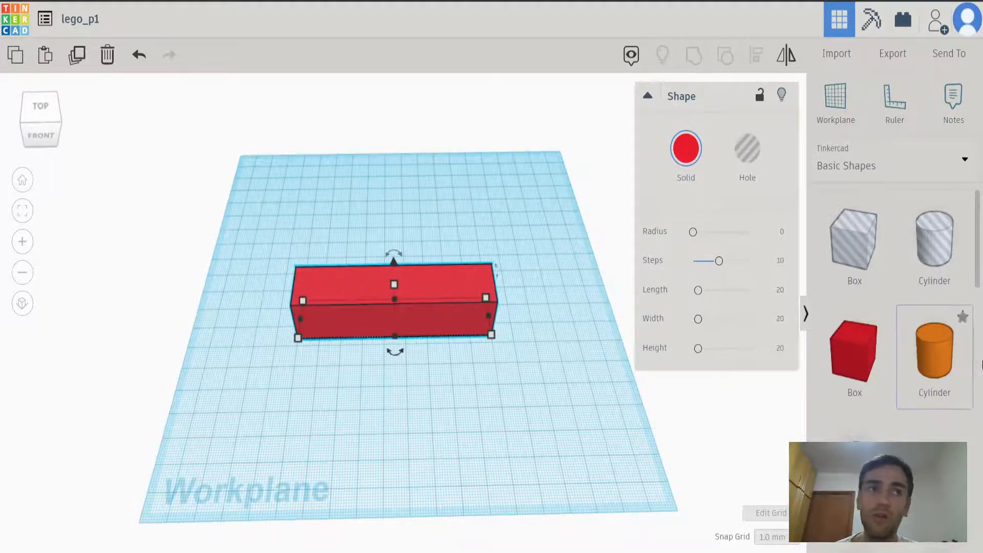
pyautogui.moveTo(945, 365); pyautogui.dragTo(339, 250)
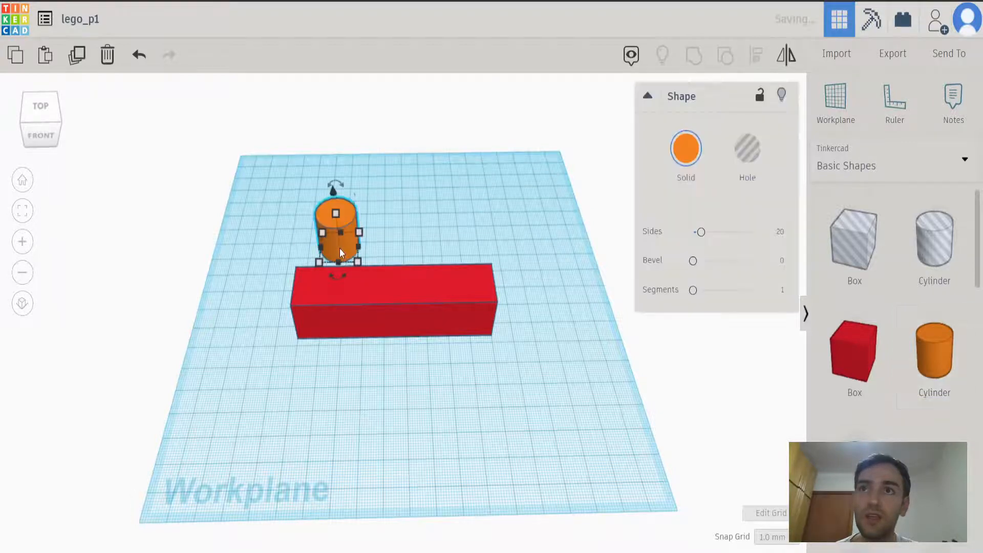
pyautogui.moveTo(333, 340); pyautogui.dragTo(506, 344, button='right')
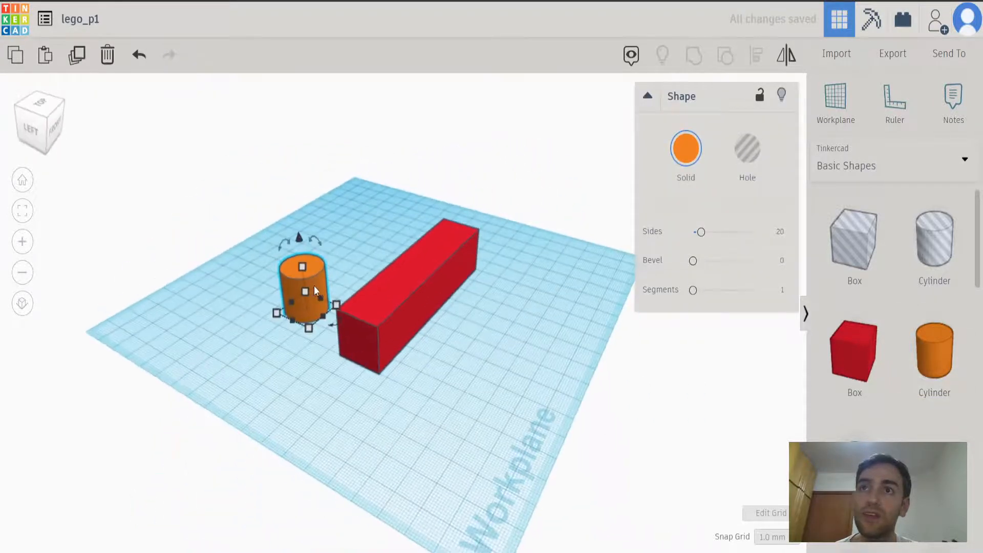
pyautogui.moveTo(314, 275); pyautogui.dragTo(394, 311)
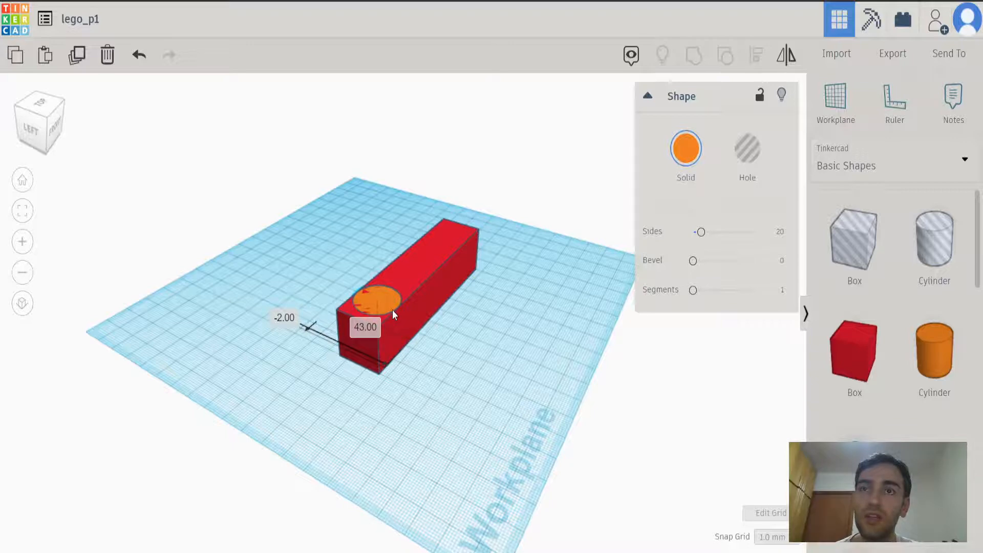
# Raise the orange cylinder 7 mm so its upper part stands out above the red box.
pyautogui.moveTo(394, 313); pyautogui.dragTo(393, 314)
pyautogui.moveTo(524, 349); pyautogui.dragTo(372, 342, button='right')
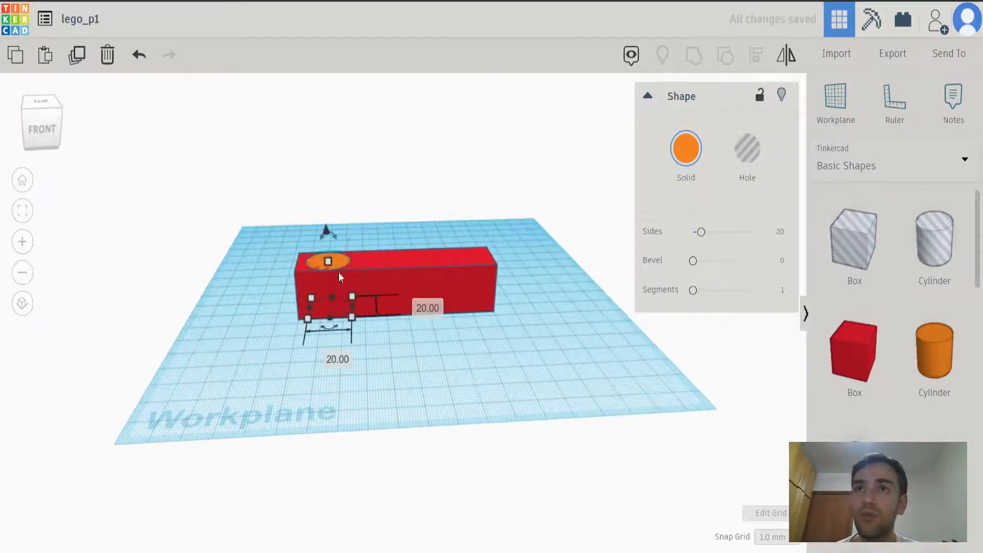
pyautogui.moveTo(327, 234); pyautogui.dragTo(331, 216)
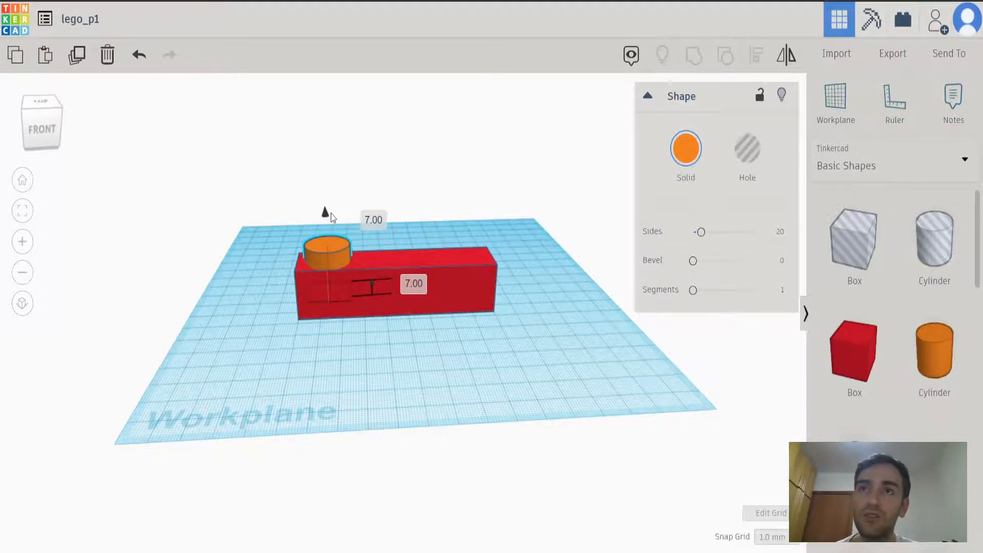
pyautogui.moveTo(301, 367); pyautogui.dragTo(379, 382, button='right')
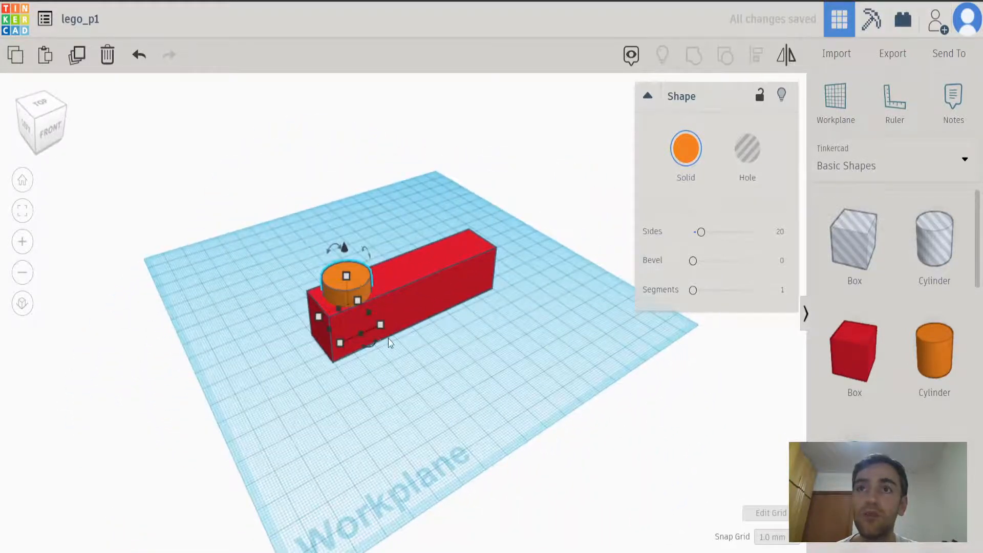
# Check the heights of the orange cylinder and the long red box.
pyautogui.moveTo(368, 312)
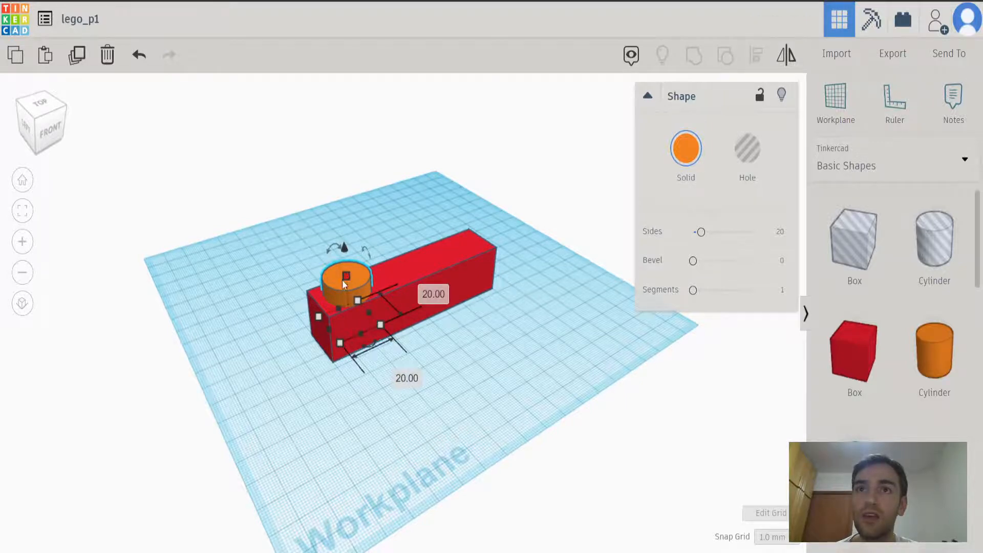
pyautogui.moveTo(239, 338); pyautogui.dragTo(395, 253, button='right')
pyautogui.moveTo(385, 260)
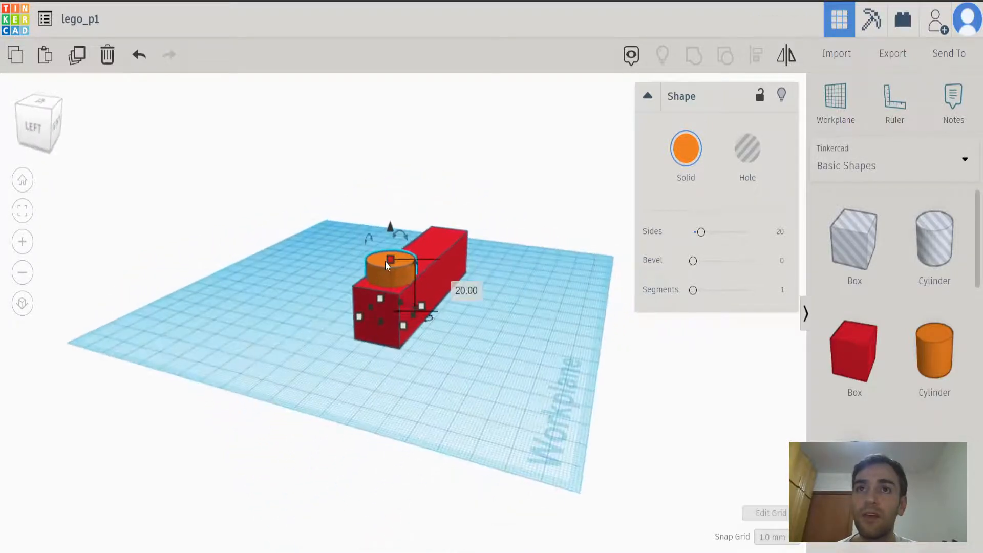
pyautogui.click(450, 271)
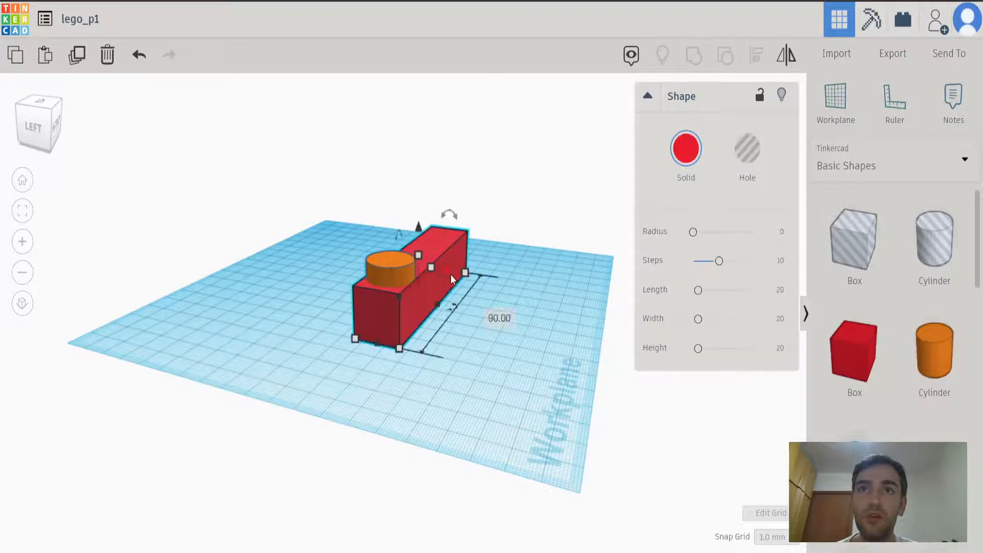
pyautogui.moveTo(419, 253)
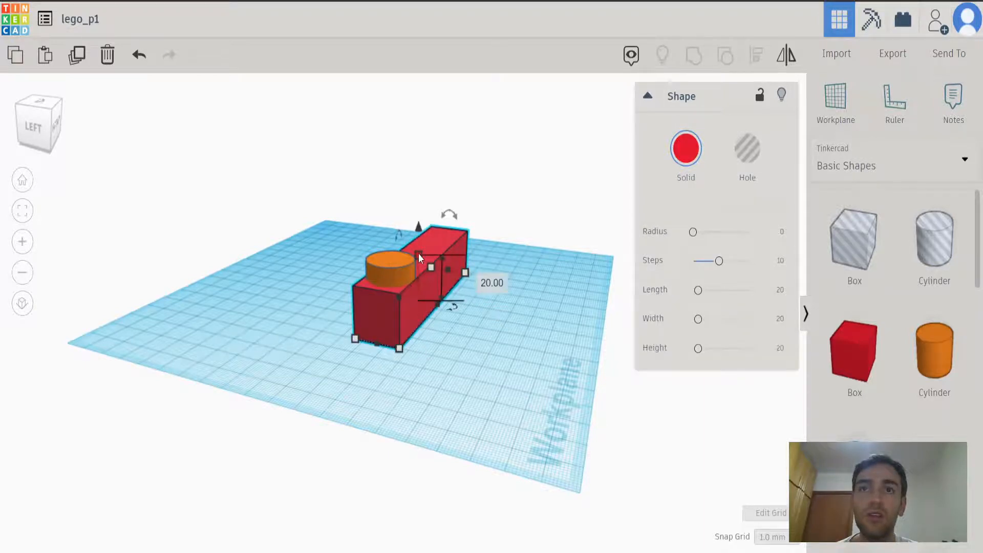
pyautogui.moveTo(477, 362); pyautogui.dragTo(303, 411, button='right')
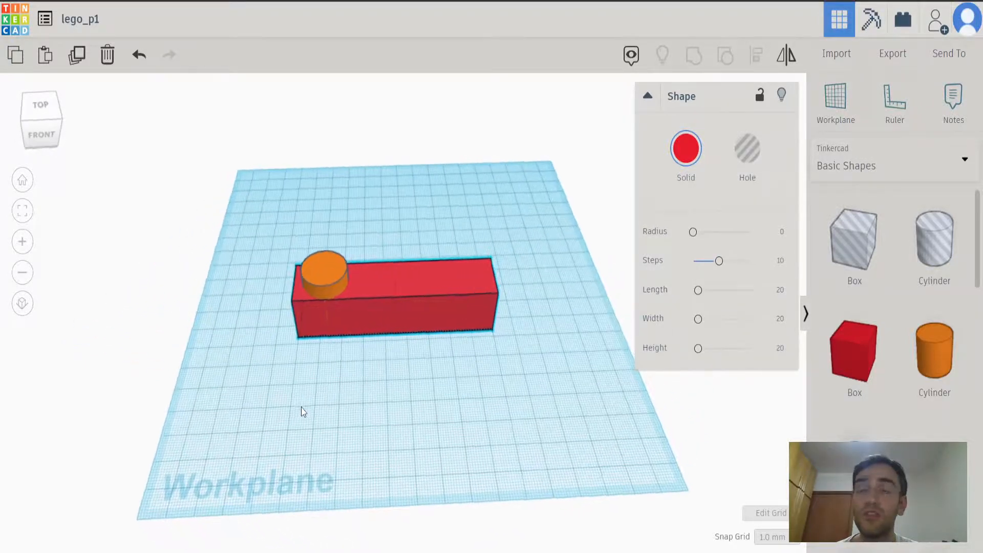
# Lower the cylinder slightly and nudge it a few millimetres right, inward from the box's left end.
pyautogui.click(330, 284)
pyautogui.moveTo(300, 381); pyautogui.dragTo(363, 308, button='right')
pyautogui.moveTo(346, 250)
pyautogui.mouseDown()
pyautogui.moveTo(347, 242)
pyautogui.moveTo(344, 271)
pyautogui.moveTo(347, 255)
pyautogui.mouseUp()
pyautogui.moveTo(380, 393); pyautogui.dragTo(293, 481, button='right')
pyautogui.moveTo(363, 411); pyautogui.dragTo(393, 444, button='right')
pyautogui.press('Right')
pyautogui.press('Right')
pyautogui.press('Right')
pyautogui.press('Right')
pyautogui.moveTo(366, 434); pyautogui.dragTo(353, 428, button='right')
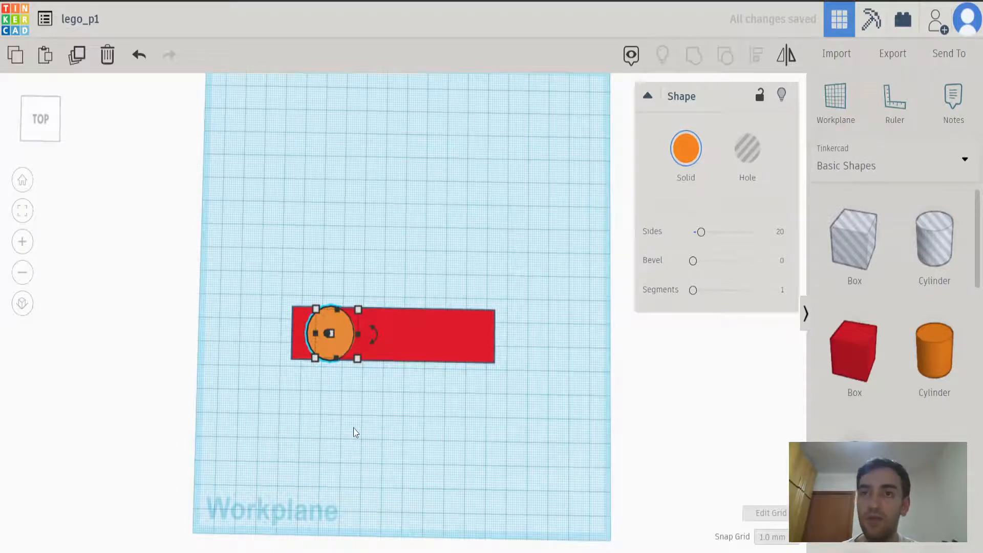
# Paste a copy of the cylinder and shift it right to about the middle of the red box.
pyautogui.hotkey('ctrl', 'c')
pyautogui.hotkey('ctrl', 'v')
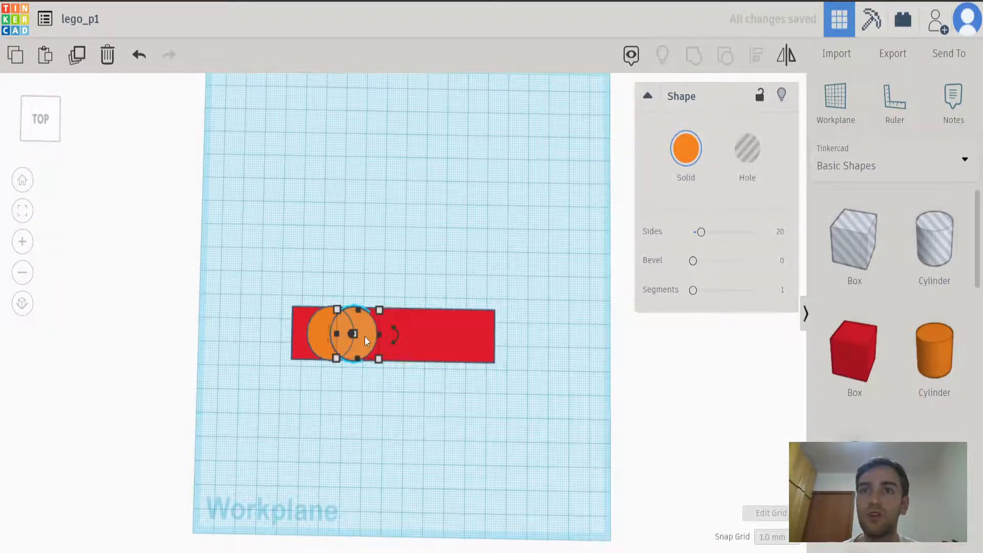
pyautogui.moveTo(365, 337); pyautogui.dragTo(405, 339)
pyautogui.hotkey('ctrl', 'z')
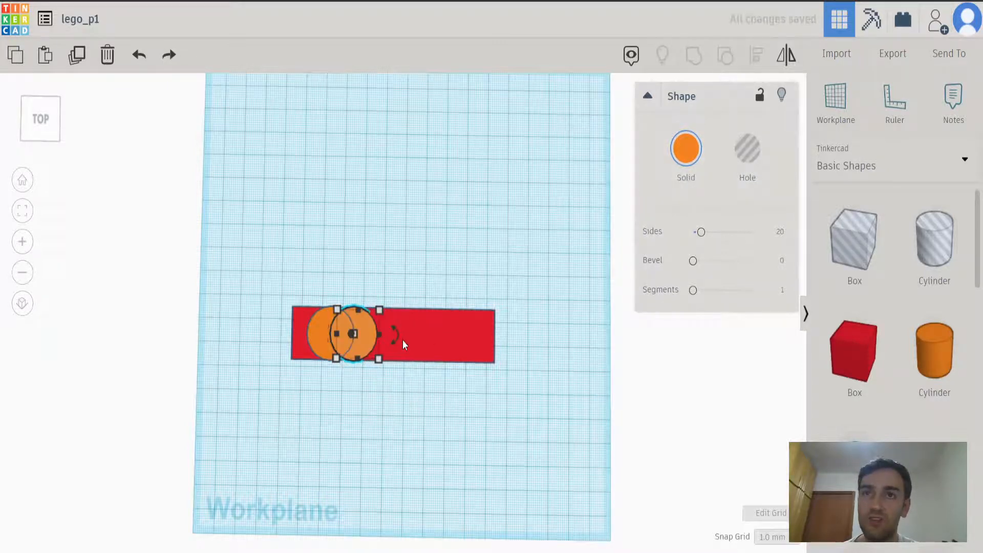
pyautogui.press('Right')
pyautogui.press('Right')
pyautogui.press('Right')
pyautogui.press('Right')
pyautogui.press('Right')
pyautogui.press('Right')
pyautogui.press('Right')
pyautogui.press('Right')
pyautogui.press('Right')
pyautogui.press('Right')
pyautogui.press('Right')
pyautogui.press('Right')
pyautogui.press('Right')
pyautogui.press('Right')
pyautogui.press('Right')
pyautogui.press('Right')
pyautogui.press('Right')
pyautogui.press('Right')
pyautogui.press('Right')
pyautogui.press('Right')
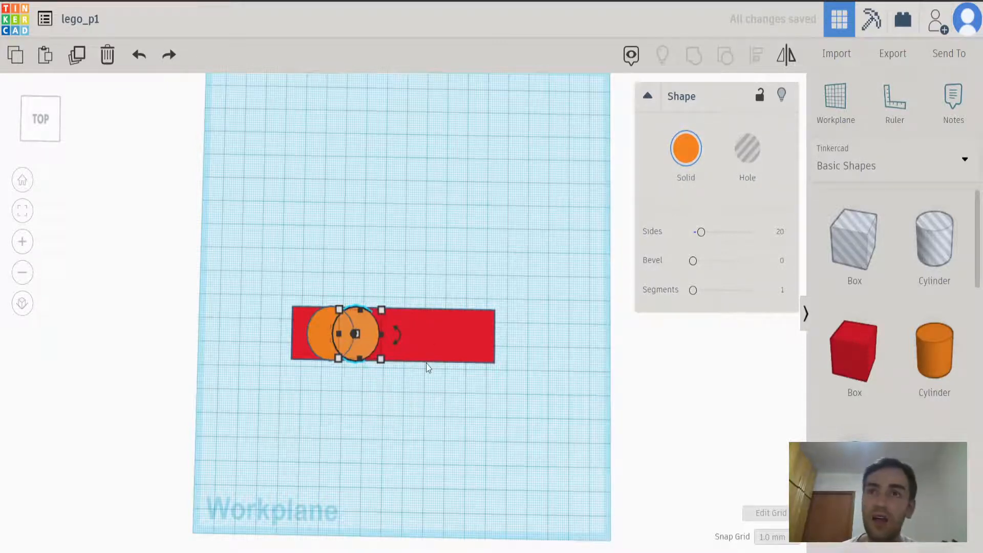
pyautogui.press('Right')
pyautogui.press('Right')
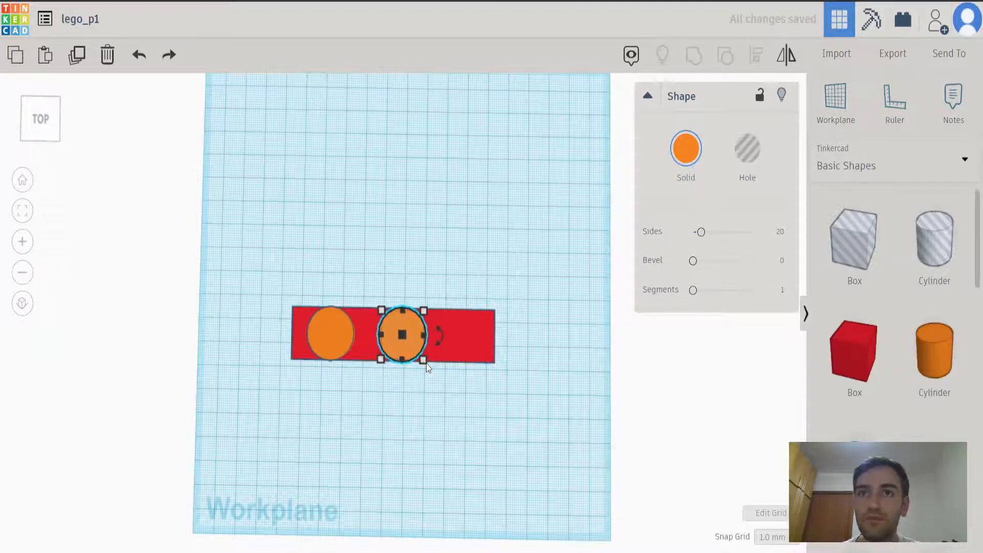
pyautogui.press('Left')
pyautogui.press('Left')
pyautogui.press('Left')
pyautogui.press('Left')
pyautogui.press('Right')
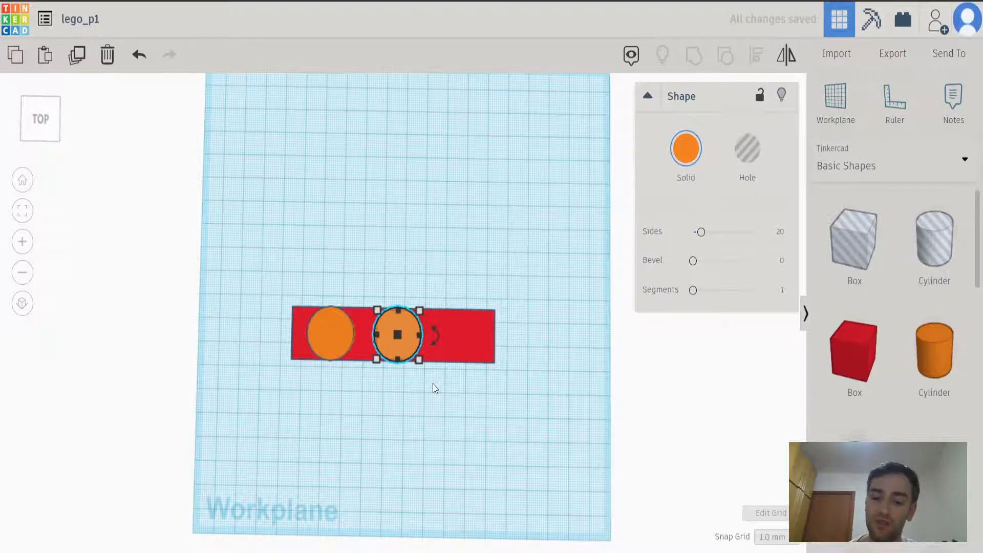
# Paste a copy of the middle cylinder and shift it right, close to the box's right end.
pyautogui.hotkey('ctrl', 'c')
pyautogui.hotkey('ctrl', 'v')
pyautogui.press('Right')
pyautogui.press('Right')
pyautogui.press('Right')
pyautogui.press('Right')
pyautogui.press('Right')
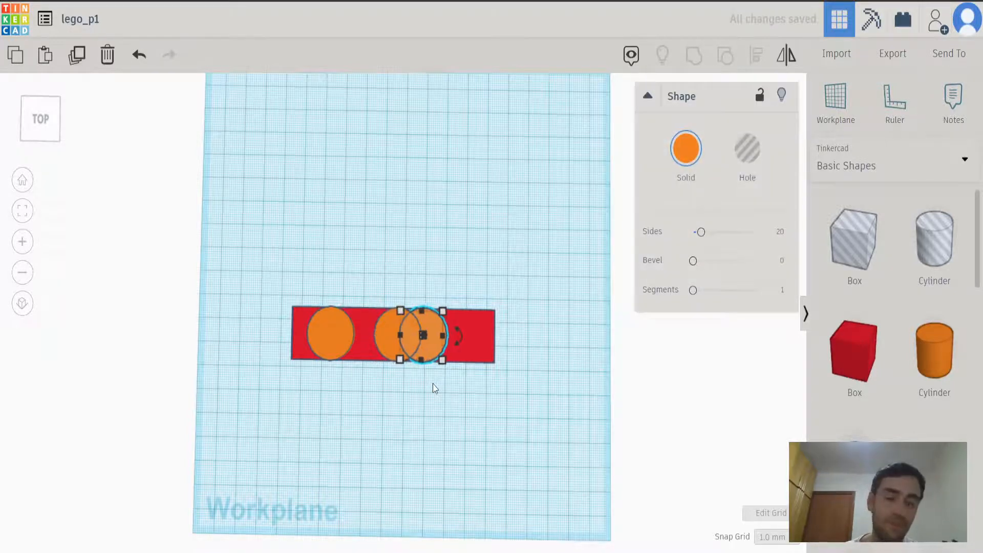
pyautogui.press('Right')
pyautogui.press('Right')
pyautogui.press('Right')
pyautogui.press('Right')
pyautogui.press('Right')
pyautogui.press('Right')
pyautogui.press('Right')
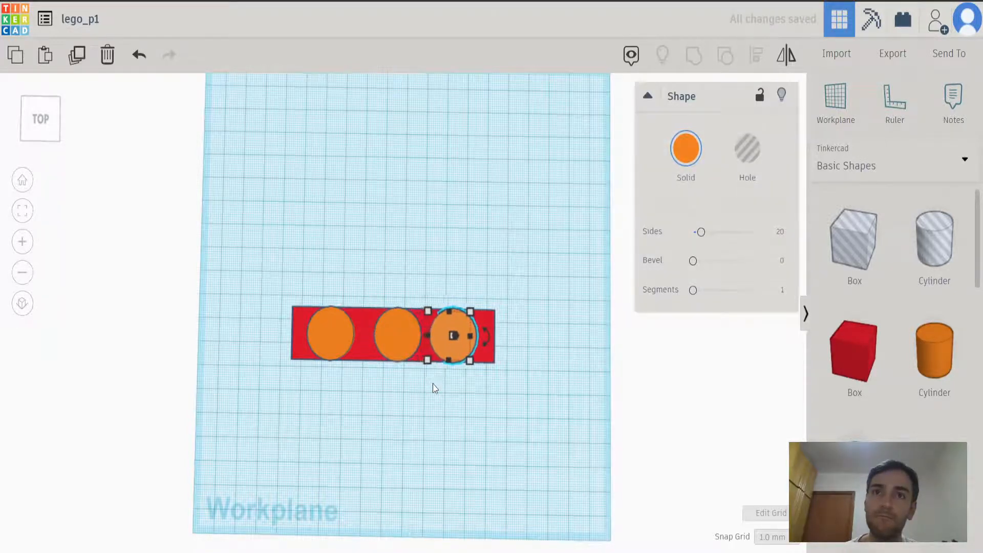
pyautogui.press('Right')
# Nudge the middle cylinder slightly left to centre it between the two outer cylinders and clear the selection.
pyautogui.click(407, 337)
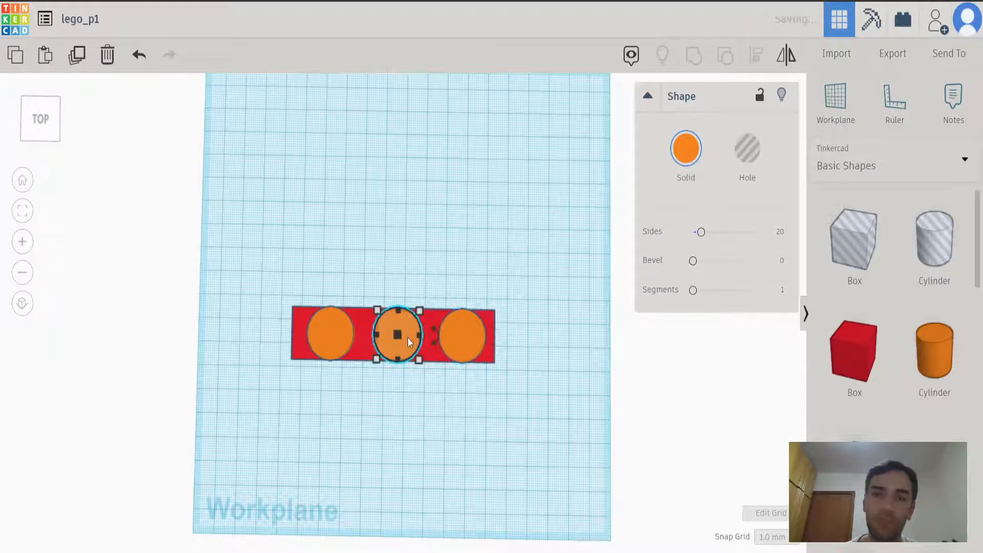
pyautogui.press('Left')
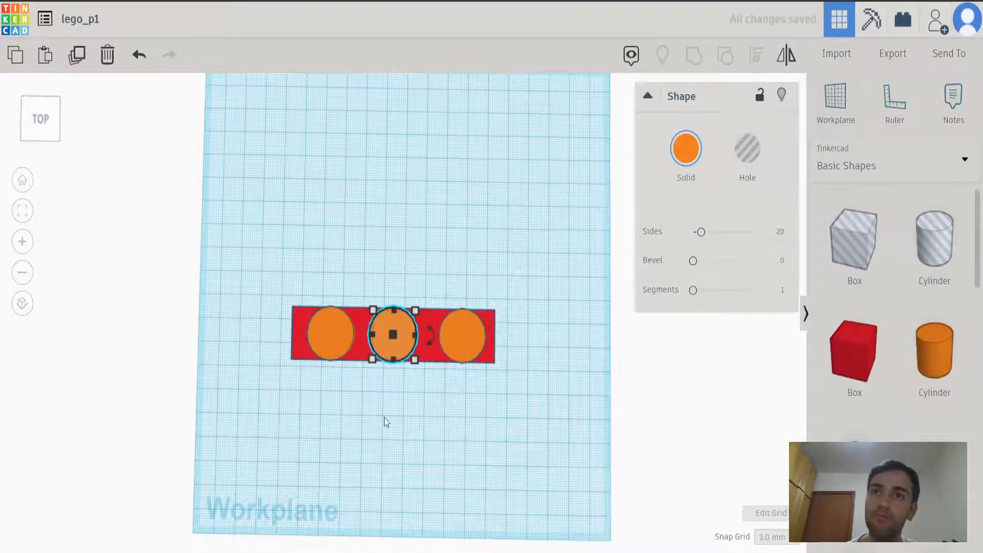
pyautogui.moveTo(419, 443); pyautogui.dragTo(424, 363, button='right')
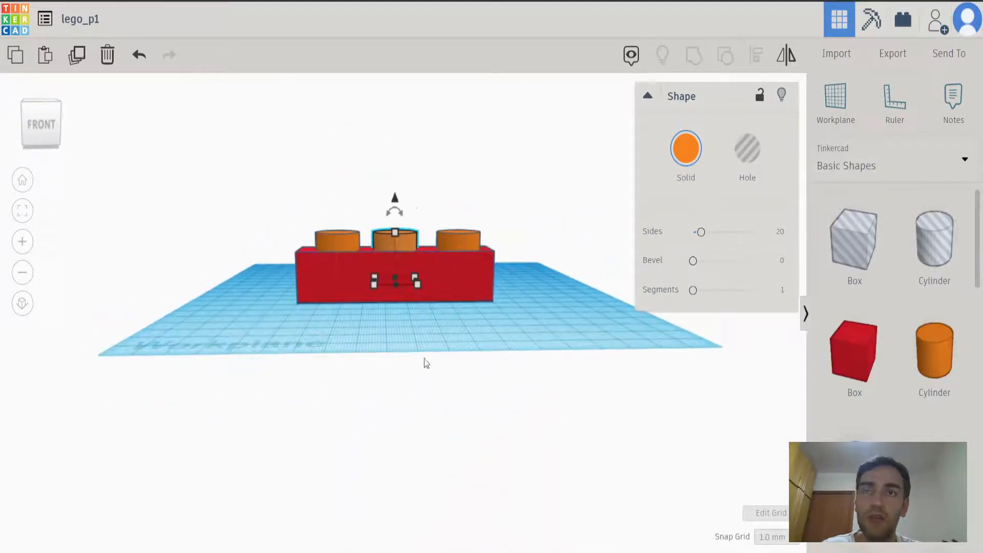
pyautogui.click(255, 338)
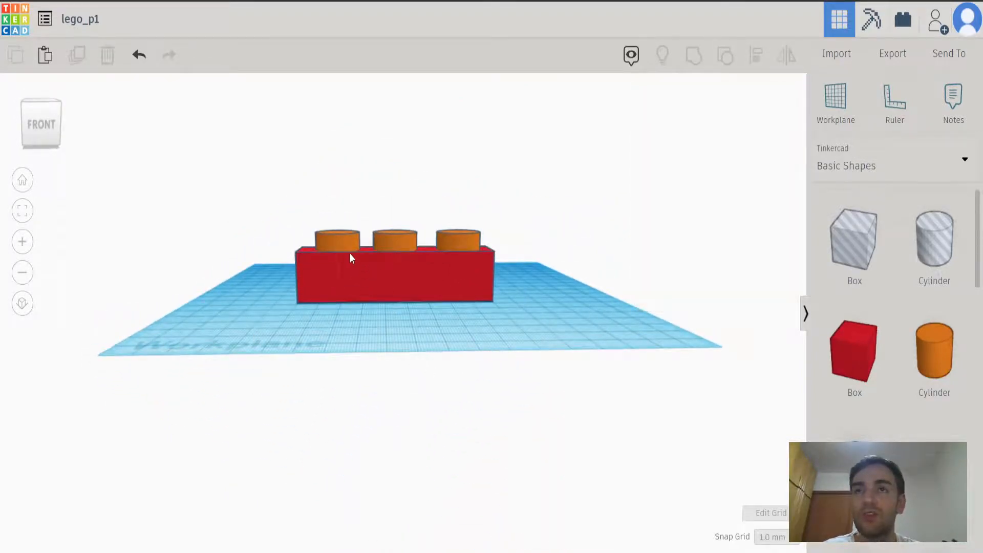
pyautogui.moveTo(474, 337)
pyautogui.mouseDown(button='right')
pyautogui.moveTo(110, 386)
pyautogui.moveTo(388, 377)
pyautogui.moveTo(573, 393)
pyautogui.moveTo(527, 347)
pyautogui.moveTo(520, 354)
pyautogui.moveTo(466, 324)
pyautogui.mouseUp(button='right')
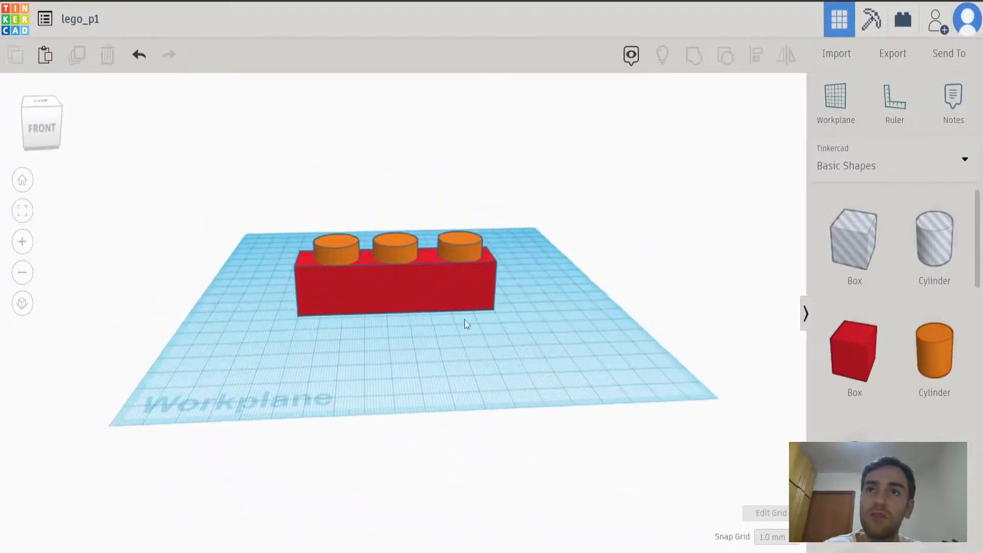
# Try pulling the red box alone about 86 mm forward, away from the cylinders, and undo the move.
pyautogui.click(430, 290)
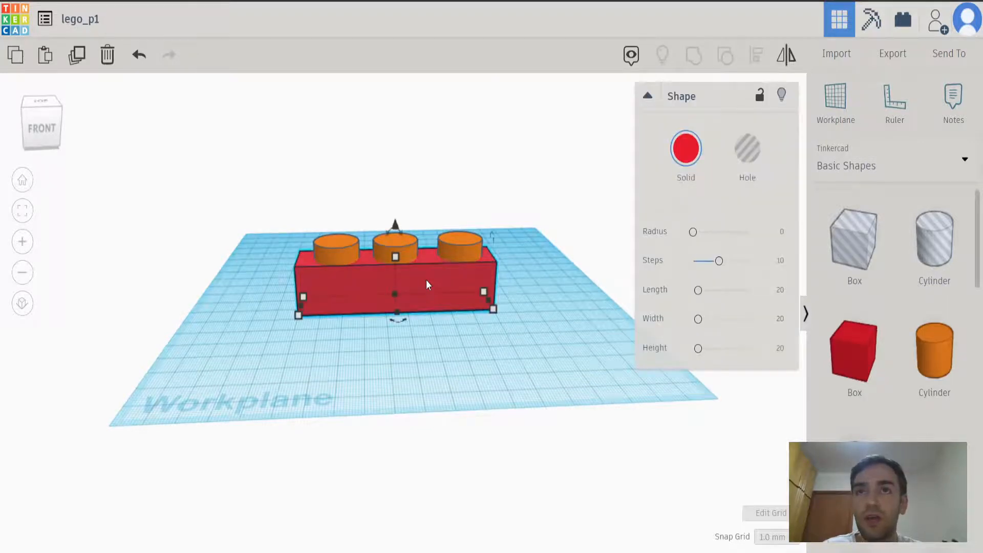
pyautogui.moveTo(426, 279); pyautogui.dragTo(425, 392)
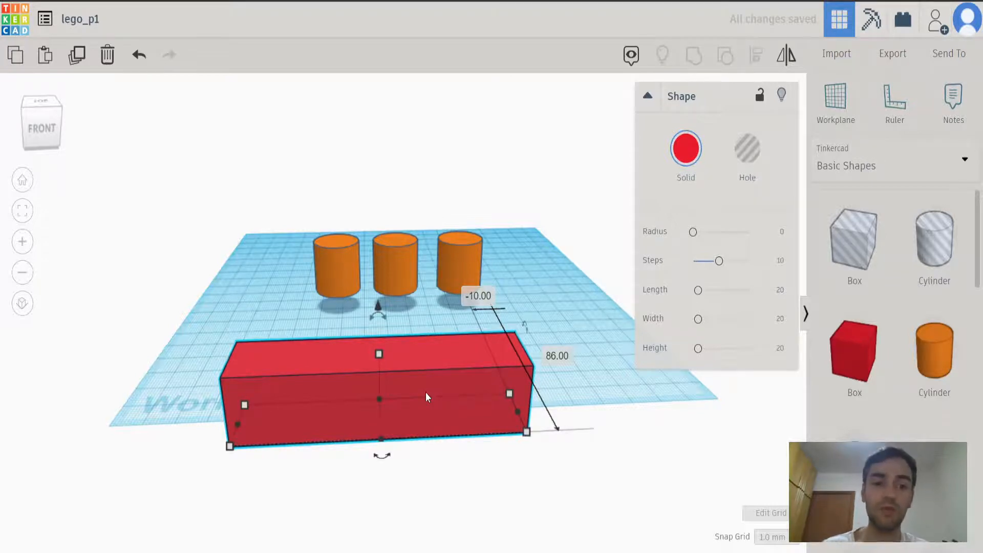
pyautogui.hotkey('ctrl', 'z')
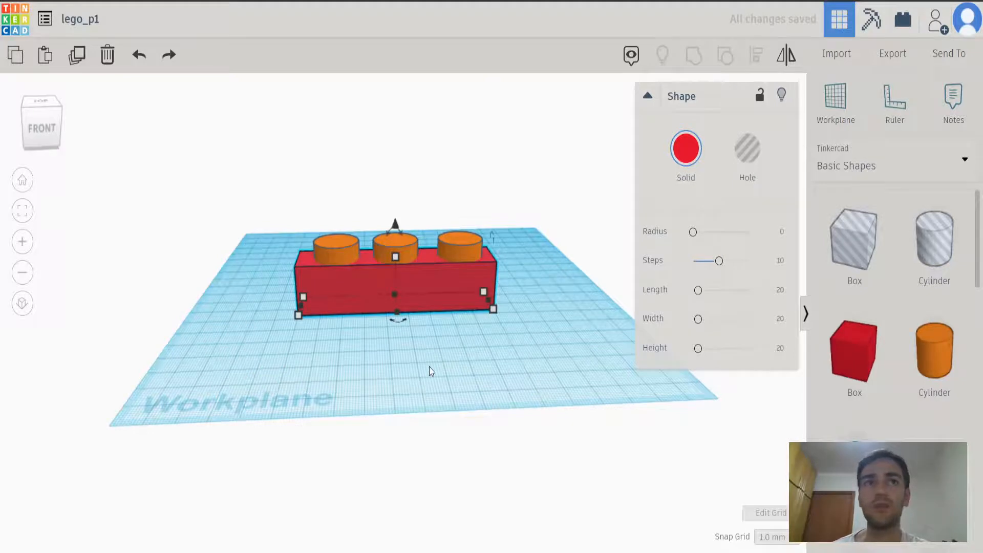
# Group the red box and all three cylinders into a single shape.
pyautogui.click(429, 370)
pyautogui.moveTo(256, 184); pyautogui.dragTo(549, 368)
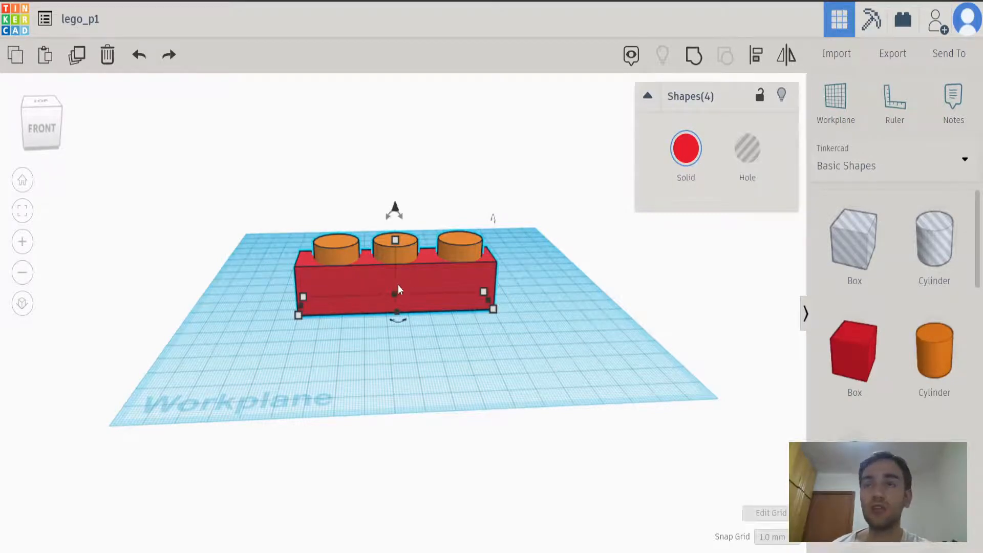
pyautogui.click(271, 405)
pyautogui.moveTo(275, 235); pyautogui.dragTo(383, 311)
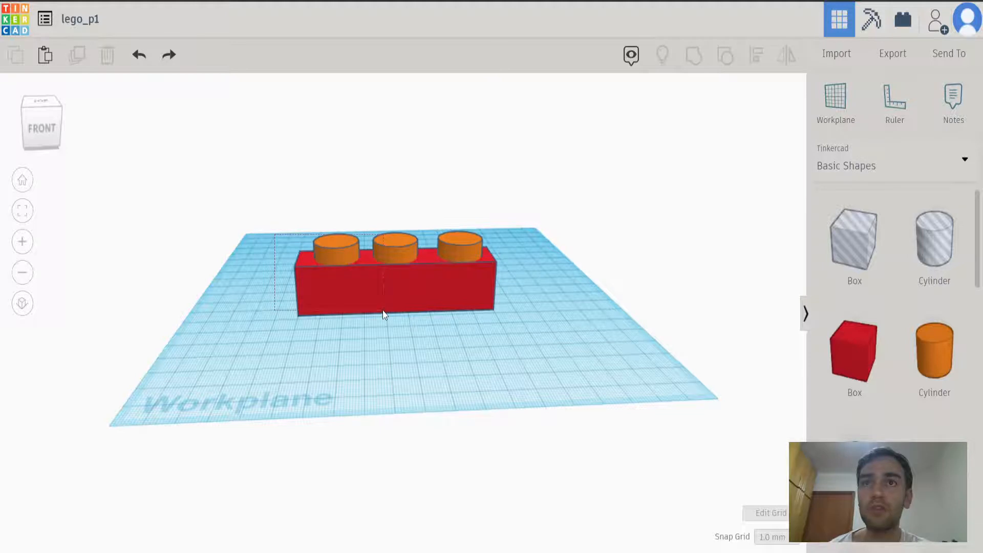
pyautogui.moveTo(384, 314); pyautogui.dragTo(384, 314)
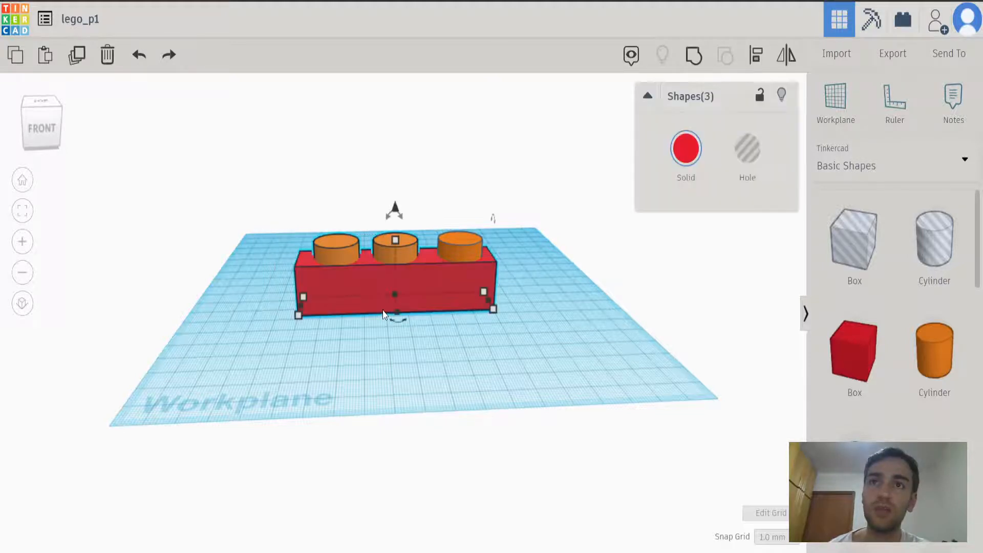
pyautogui.click(385, 385)
pyautogui.moveTo(259, 219); pyautogui.dragTo(552, 358)
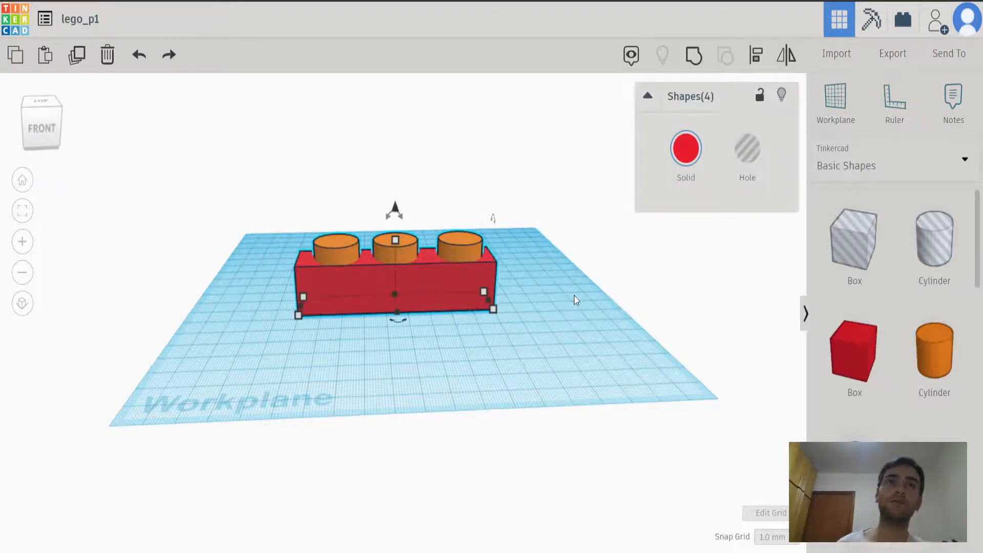
pyautogui.click(693, 63)
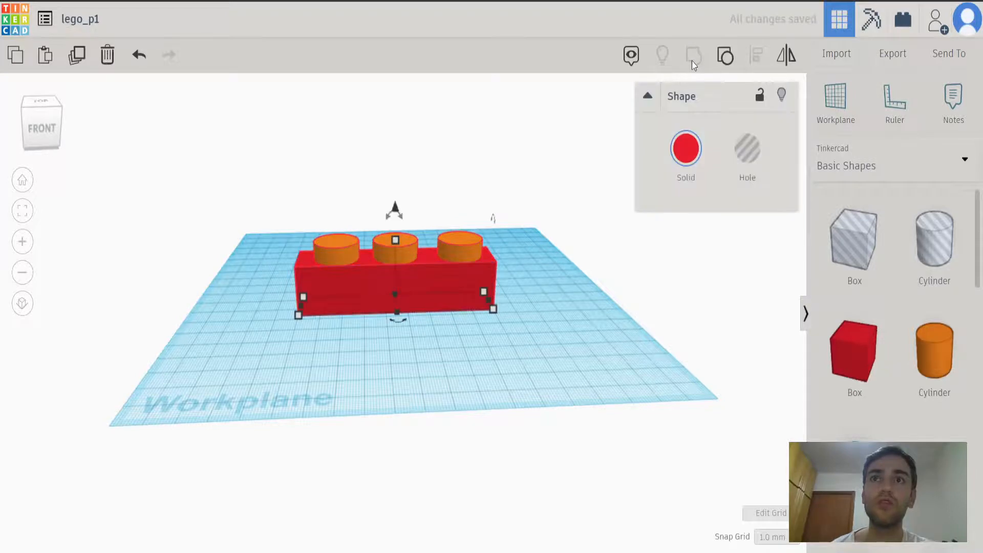
pyautogui.click(589, 295)
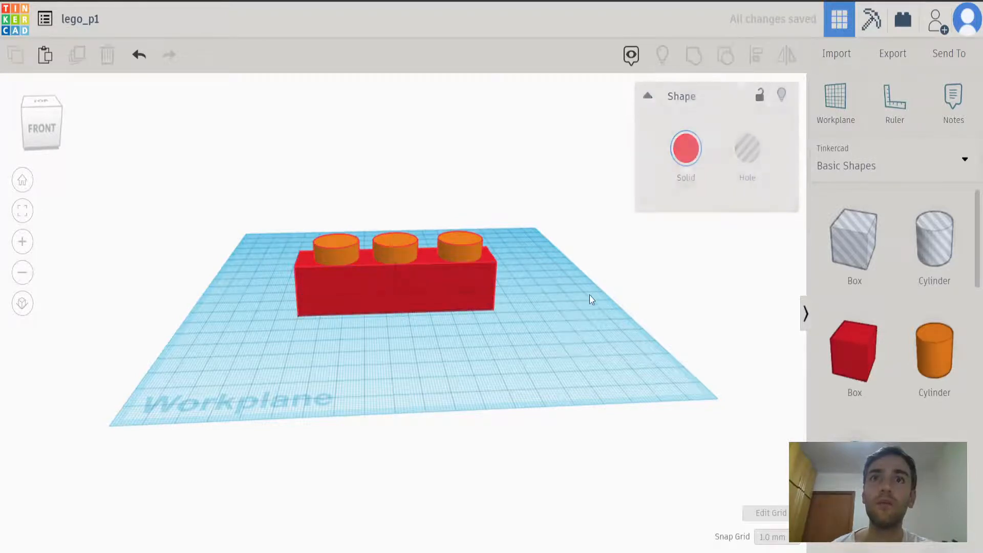
# Recolour the grouped brick with the preset orange.
pyautogui.moveTo(564, 299); pyautogui.dragTo(494, 336, button='right')
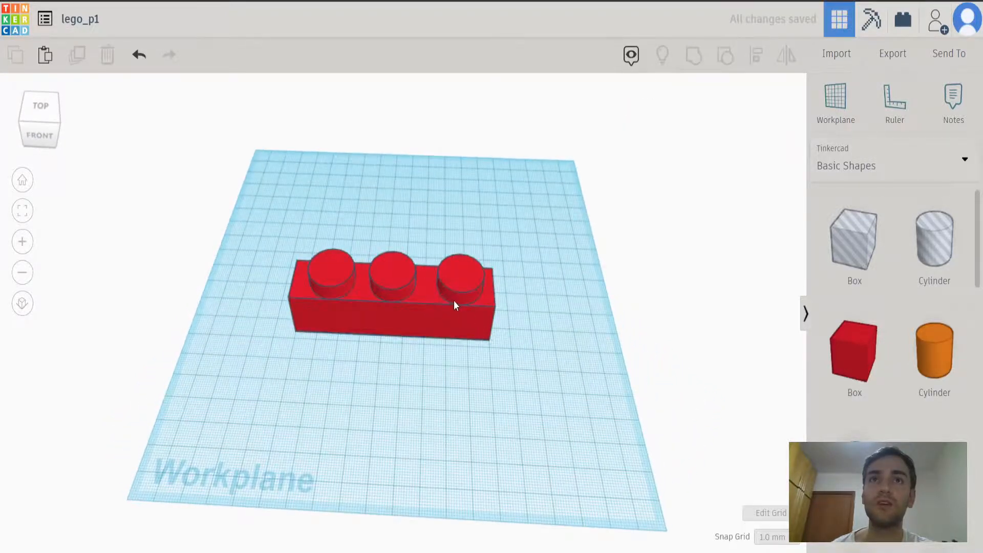
pyautogui.moveTo(421, 336); pyautogui.dragTo(416, 304, button='right')
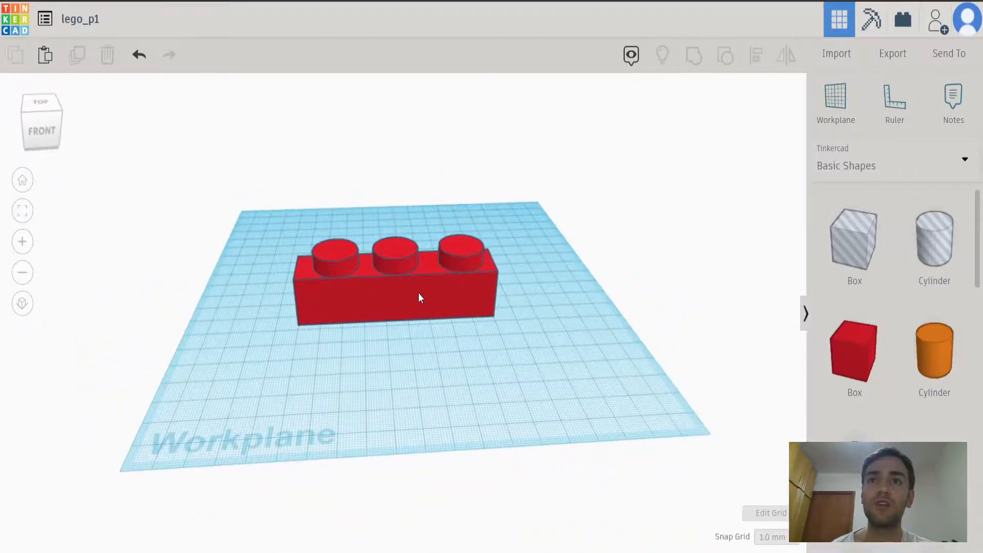
pyautogui.click(419, 293)
pyautogui.click(686, 150)
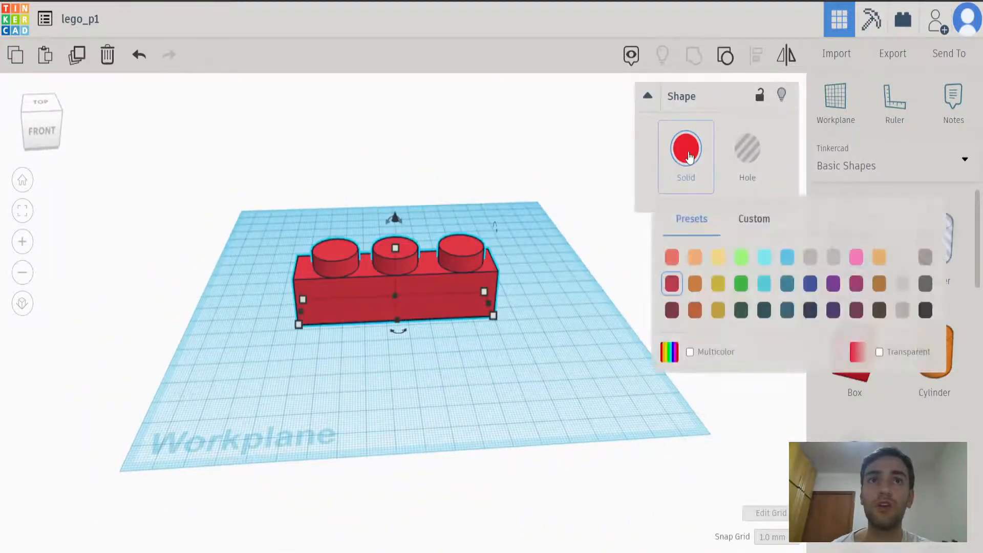
pyautogui.click(696, 284)
# Recolour the grouped brick with the preset red and enable Multicolor so its parts keep their own colours.
pyautogui.click(686, 163)
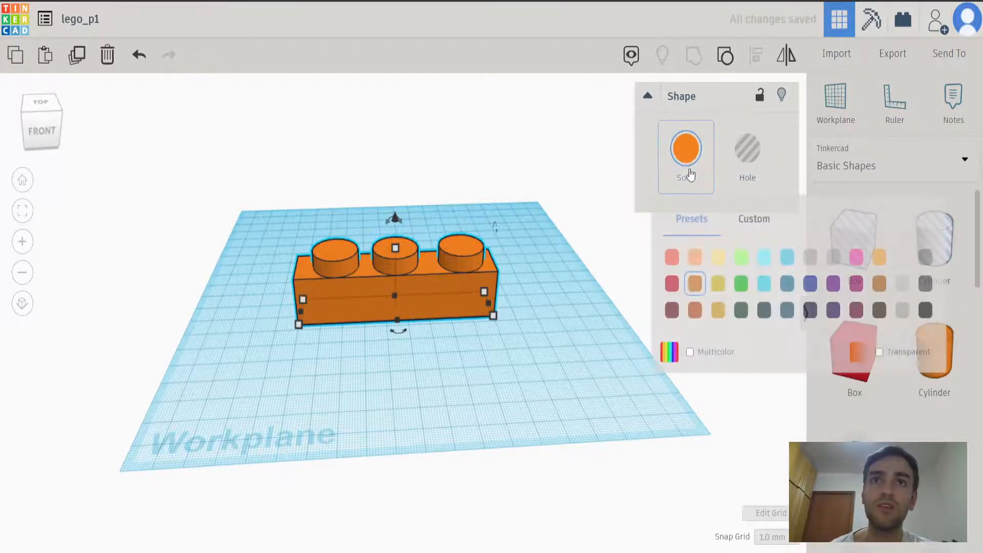
pyautogui.click(672, 286)
pyautogui.click(686, 151)
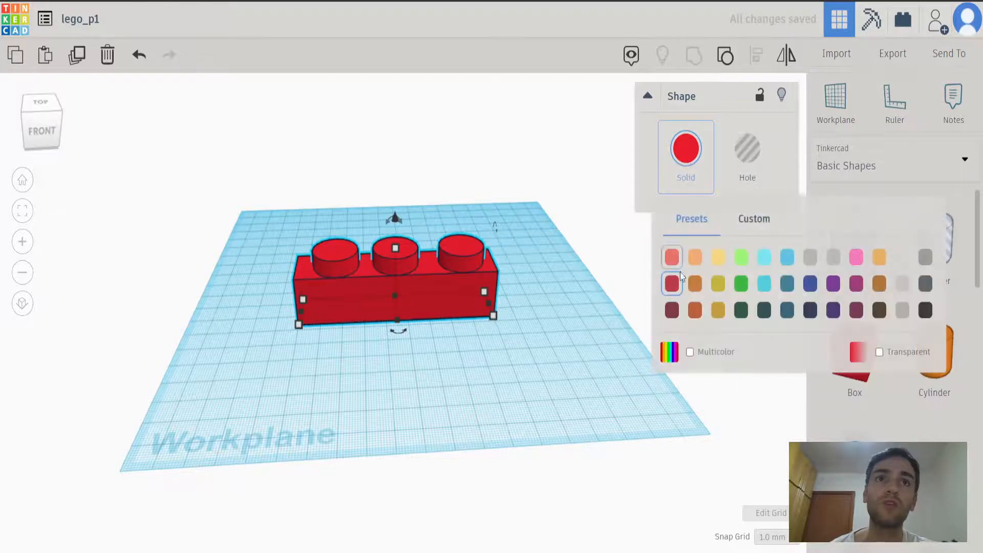
pyautogui.click(690, 352)
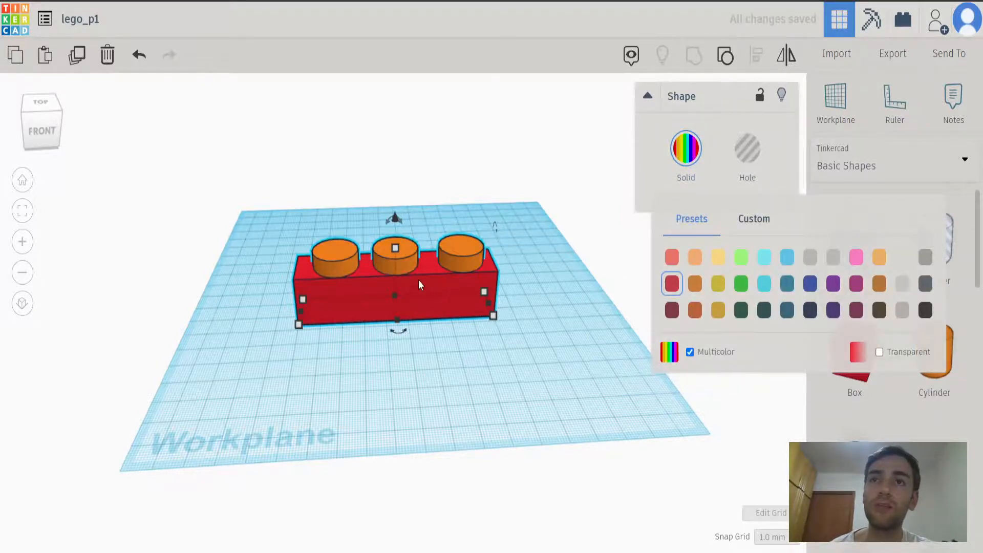
# Move the grouped brick about 18 mm left and 11 mm back on the workplane.
pyautogui.moveTo(460, 384); pyautogui.dragTo(429, 312, button='right')
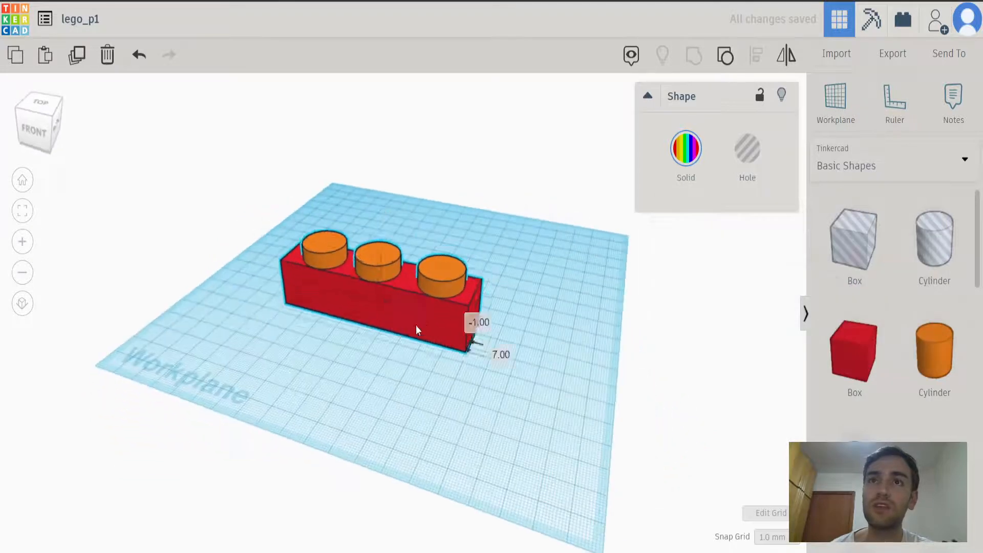
pyautogui.moveTo(462, 347); pyautogui.dragTo(401, 287)
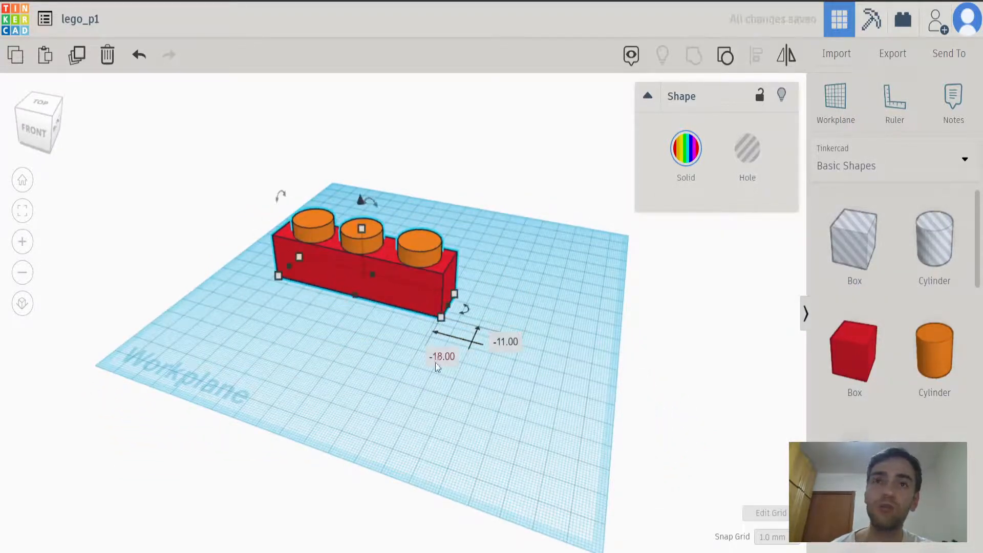
pyautogui.moveTo(373, 417); pyautogui.dragTo(404, 291, button='right')
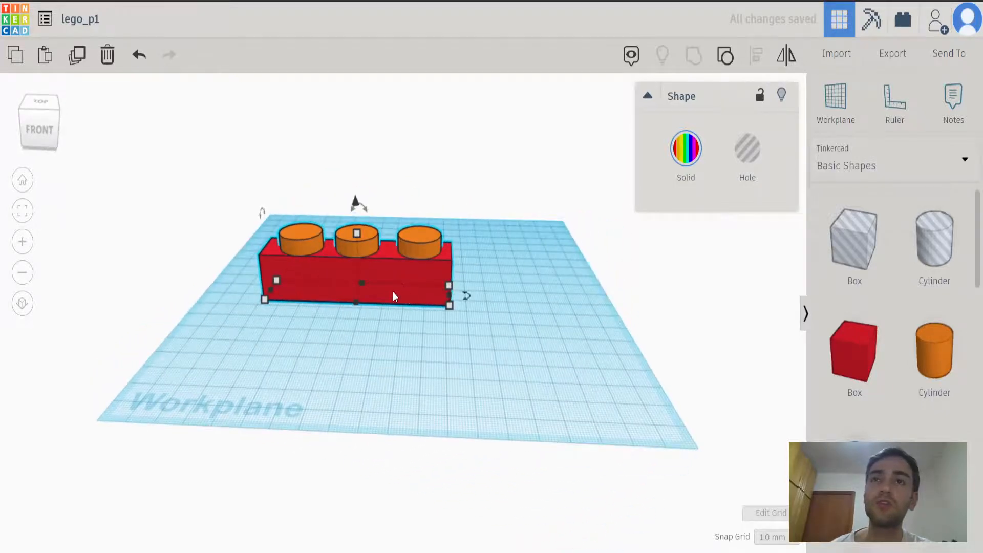
# Ungroup the brick into its box and three cylinders and clear the selection.
pyautogui.click(519, 251)
pyautogui.click(400, 251)
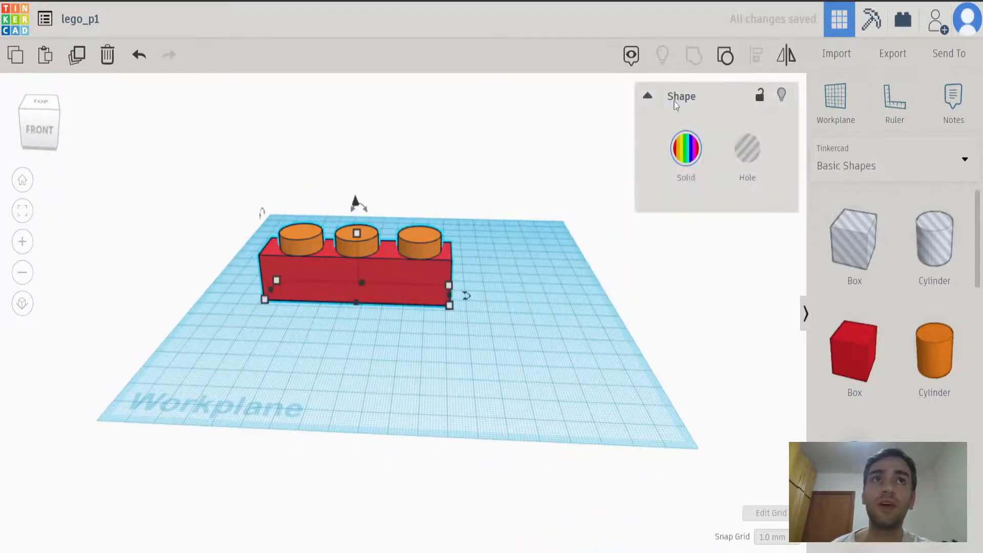
pyautogui.click(726, 55)
pyautogui.click(543, 293)
pyautogui.click(417, 248)
pyautogui.click(516, 224)
# Group the box and three cylinders again into a single solid red shape.
pyautogui.moveTo(514, 223); pyautogui.dragTo(226, 342)
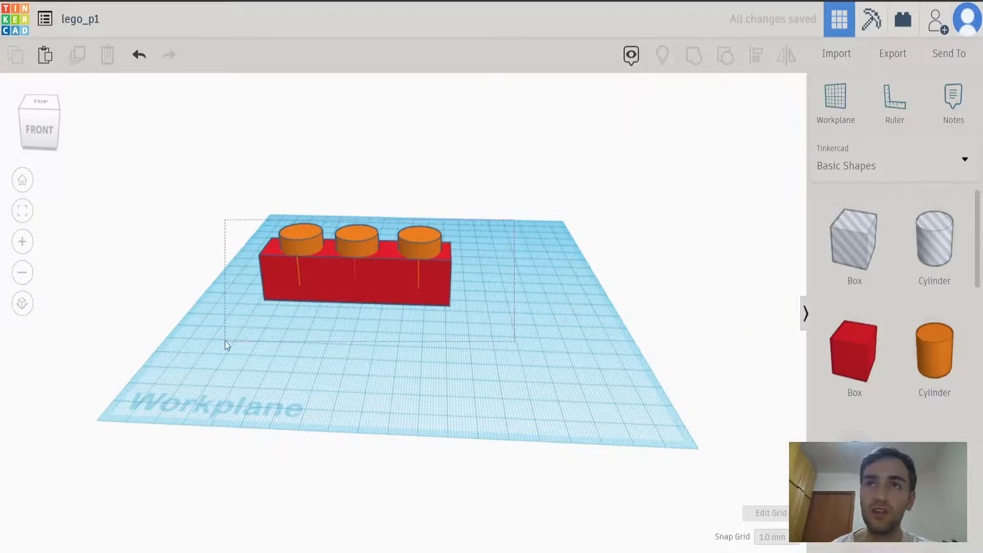
pyautogui.click(694, 56)
pyautogui.click(687, 163)
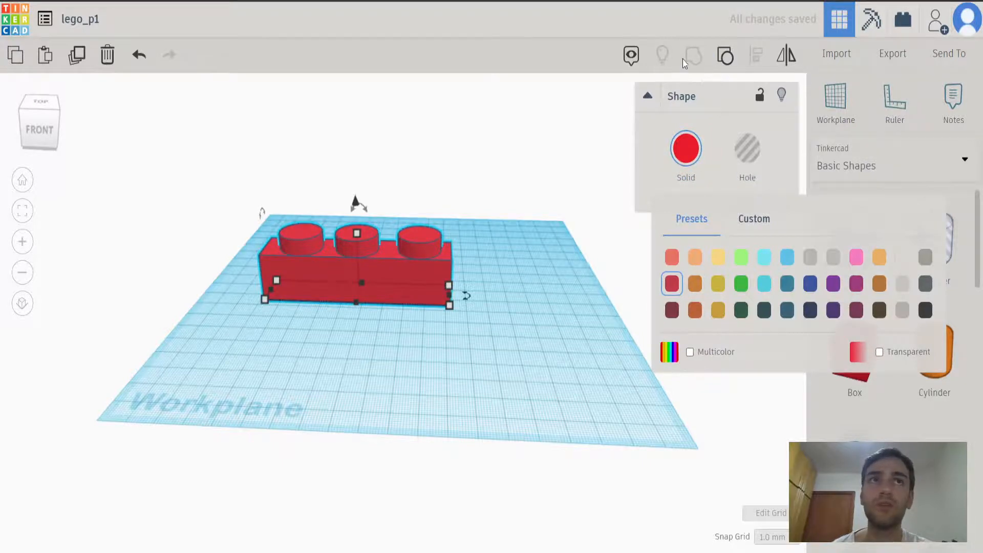
pyautogui.click(524, 239)
pyautogui.click(424, 285)
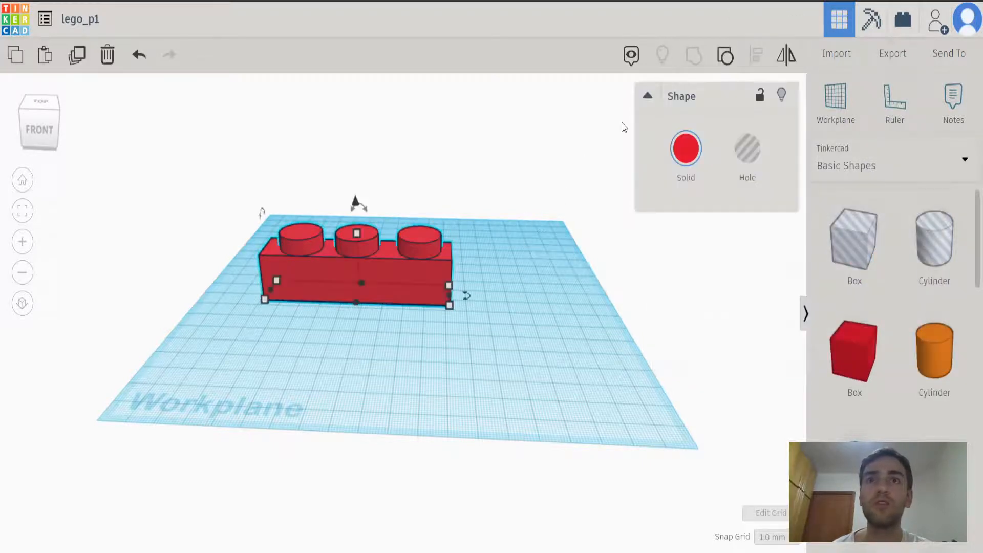
# Ungroup and regroup the brick, and examine it from underneath and from above.
pyautogui.click(723, 56)
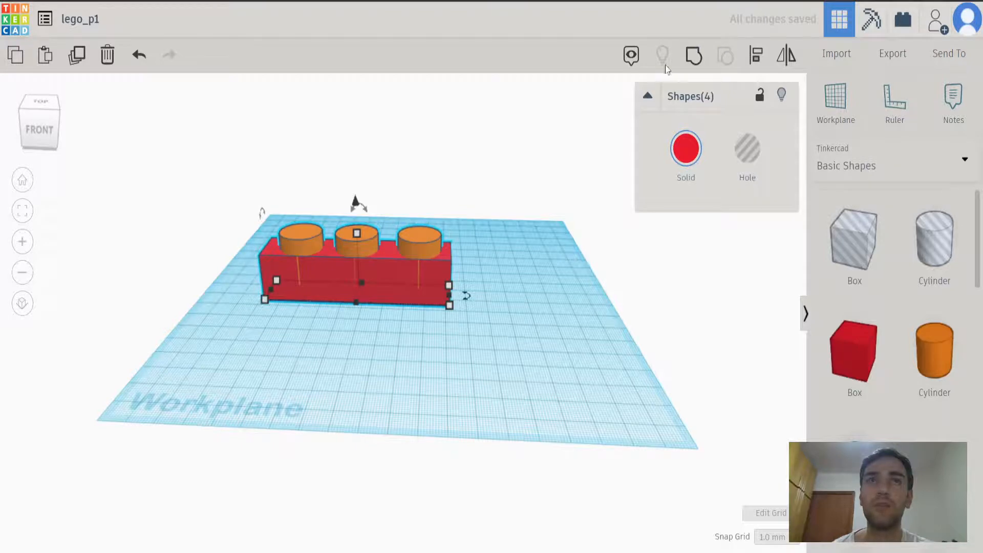
pyautogui.click(694, 55)
pyautogui.moveTo(516, 303); pyautogui.dragTo(367, 272, button='right')
pyautogui.moveTo(367, 276); pyautogui.dragTo(456, 386)
pyautogui.moveTo(487, 229); pyautogui.dragTo(478, 53, button='right')
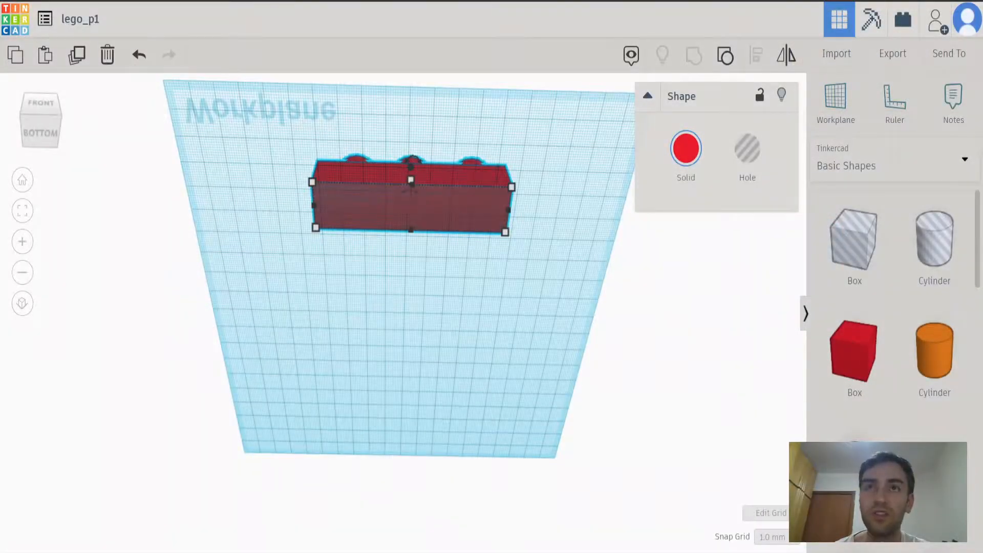
pyautogui.moveTo(418, 318); pyautogui.dragTo(431, 511, button='right')
pyautogui.click(365, 357)
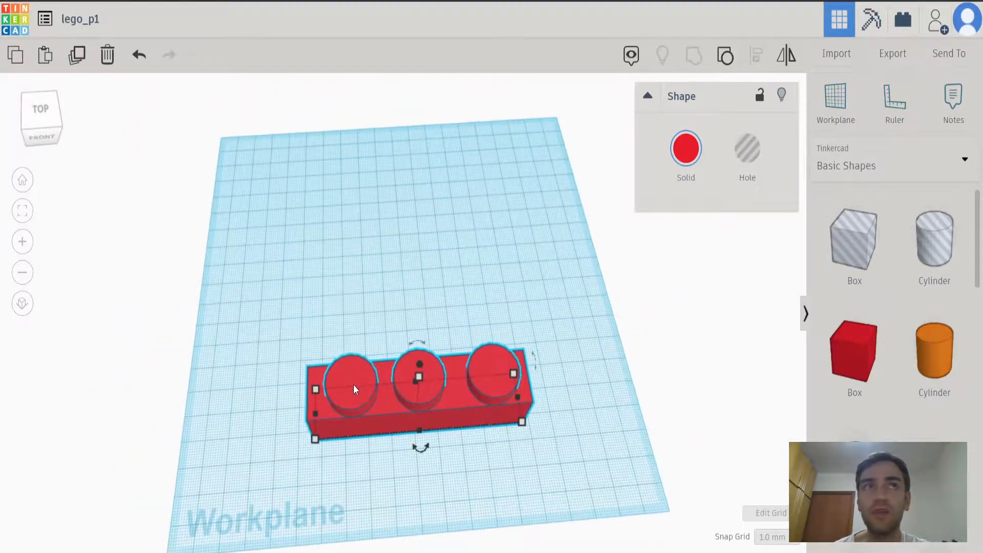
pyautogui.moveTo(395, 478); pyautogui.dragTo(435, 432, button='right')
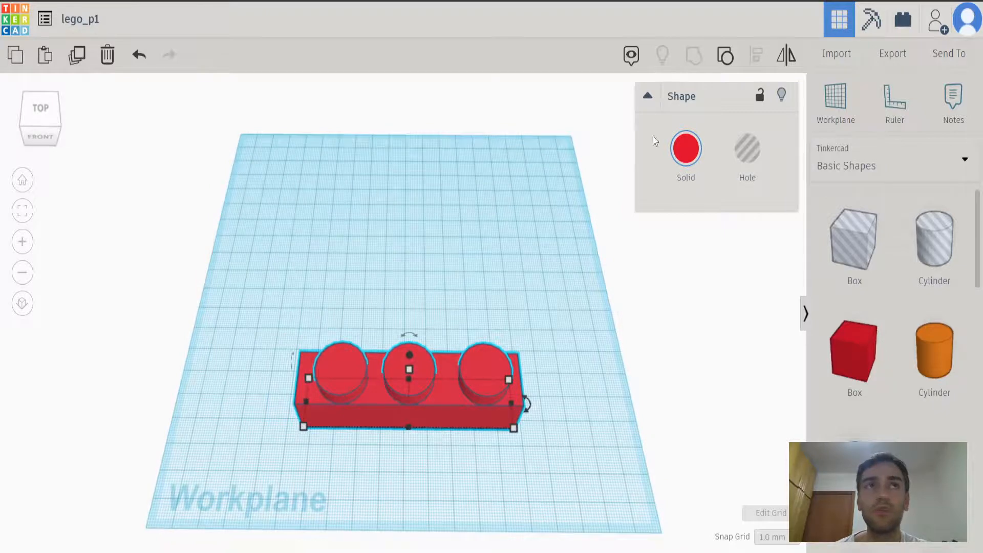
# Ungroup the brick and paste a copy of the left cylinder.
pyautogui.click(726, 56)
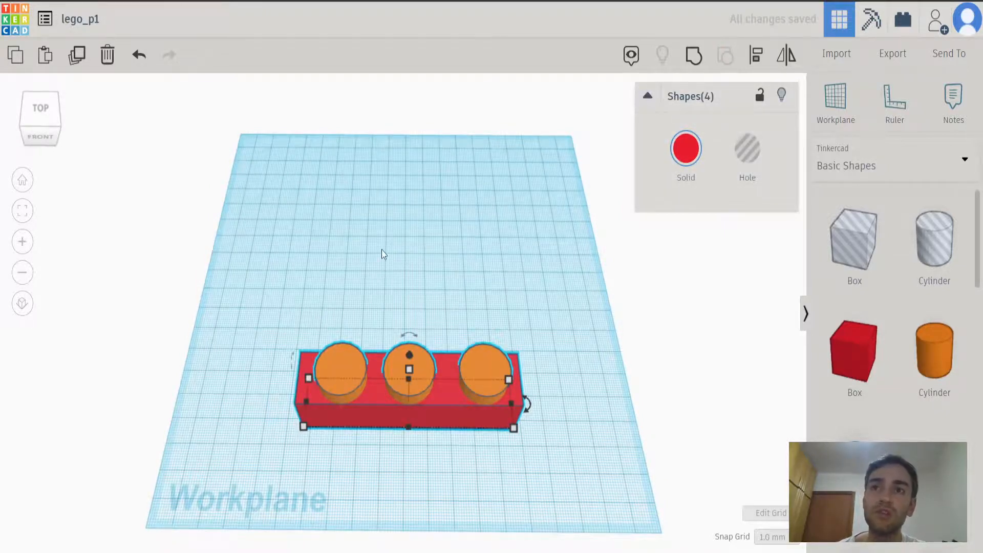
pyautogui.click(377, 263)
pyautogui.click(336, 378)
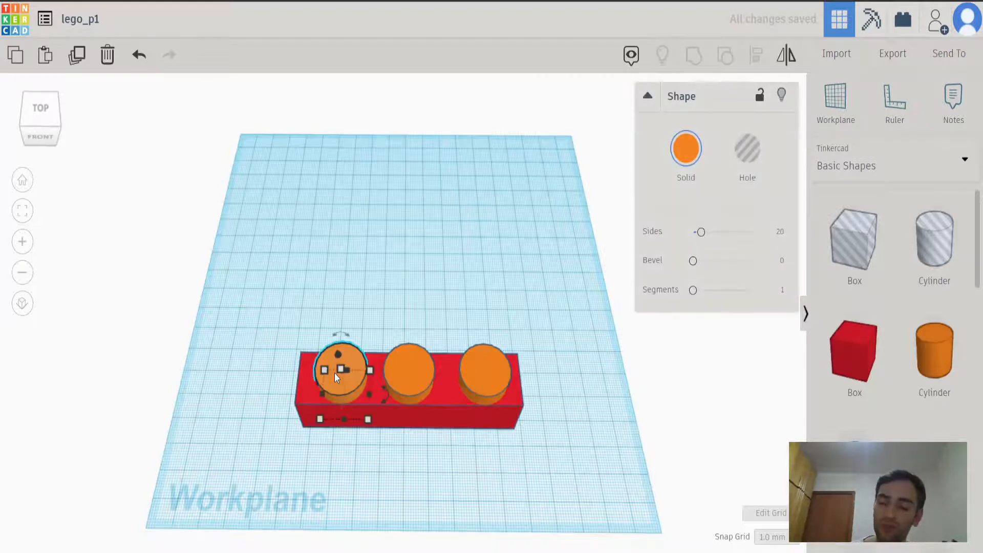
pyautogui.moveTo(394, 307); pyautogui.dragTo(392, 300, button='right')
pyautogui.hotkey('ctrl', 'c')
pyautogui.hotkey('ctrl', 'v')
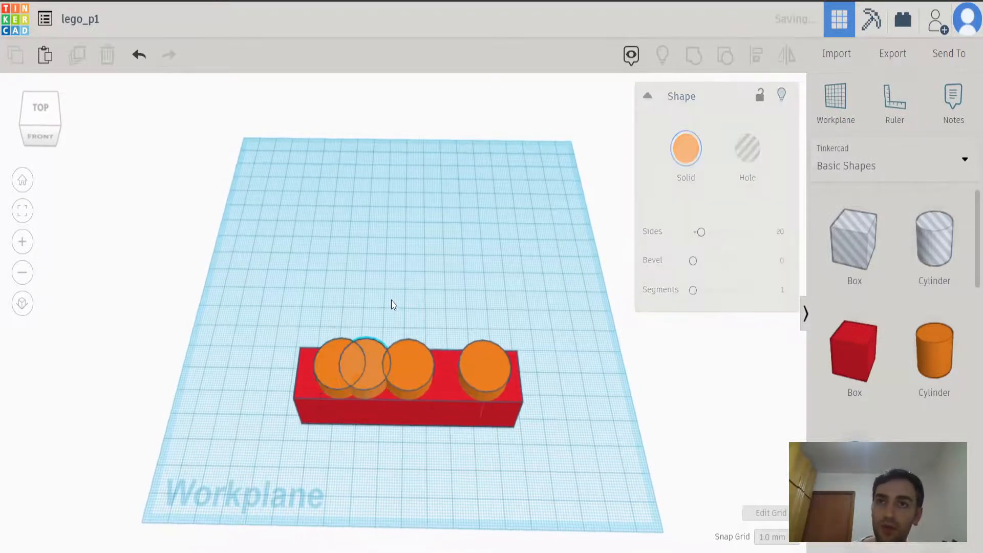
pyautogui.moveTo(430, 448); pyautogui.dragTo(435, 436, button='right')
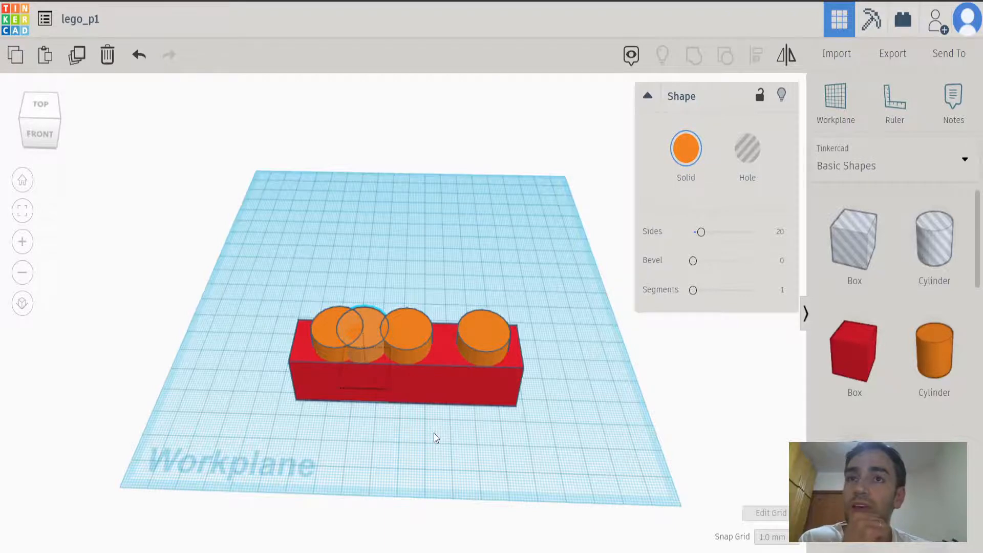
# Turn the copied cylinder into a hole and move it left onto the left stud.
pyautogui.click(377, 369)
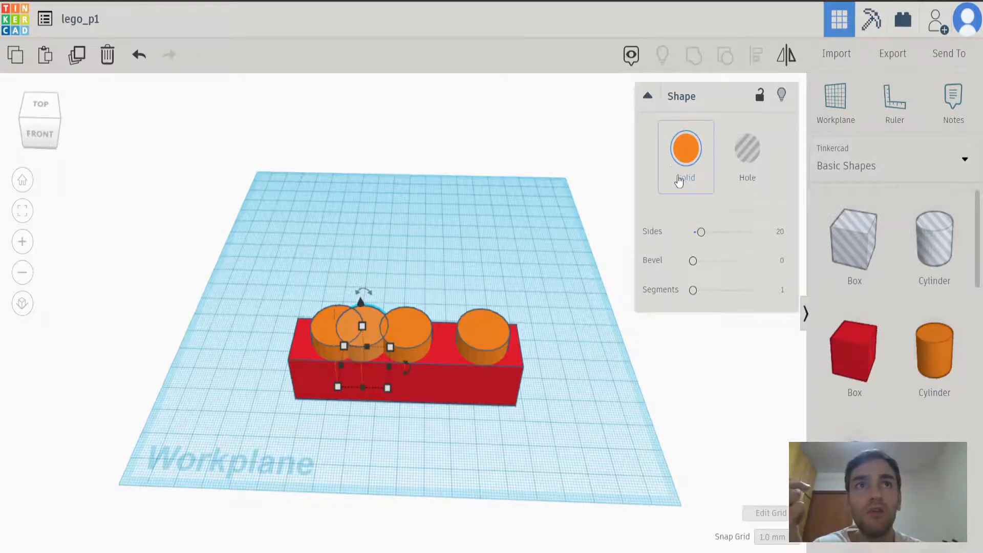
pyautogui.click(748, 153)
pyautogui.click(423, 273)
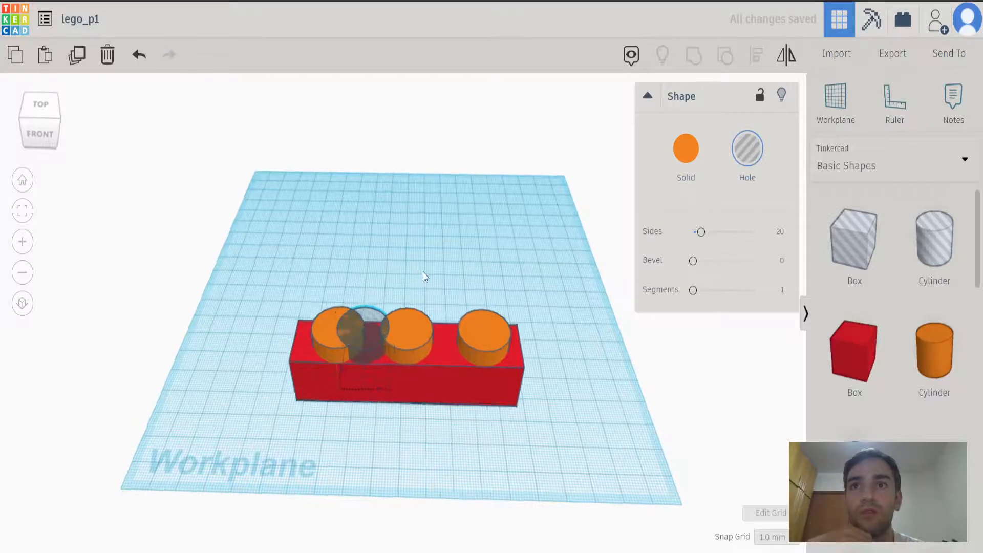
pyautogui.moveTo(423, 273); pyautogui.dragTo(438, 279, button='right')
pyautogui.click(392, 346)
pyautogui.moveTo(391, 345); pyautogui.dragTo(364, 348)
# Lower the hole cylinder into the underside of the box until its base is 14 mm below the workplane.
pyautogui.moveTo(385, 303); pyautogui.dragTo(336, 216, button='right')
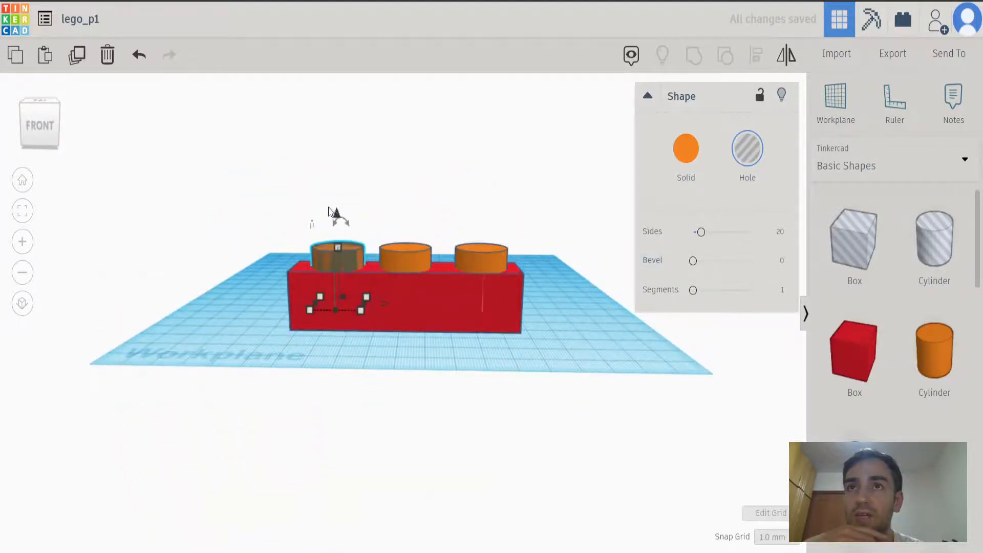
pyautogui.moveTo(337, 214); pyautogui.dragTo(332, 280)
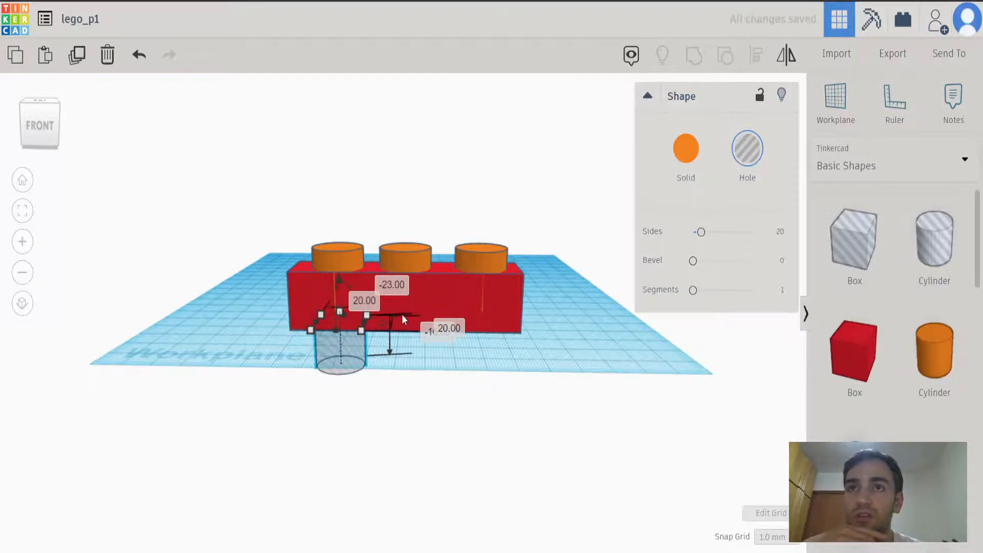
pyautogui.moveTo(491, 414)
pyautogui.mouseDown(button='right')
pyautogui.moveTo(492, 380)
pyautogui.moveTo(507, 380)
pyautogui.moveTo(499, 412)
pyautogui.mouseUp(button='right')
pyautogui.moveTo(346, 262); pyautogui.dragTo(346, 257)
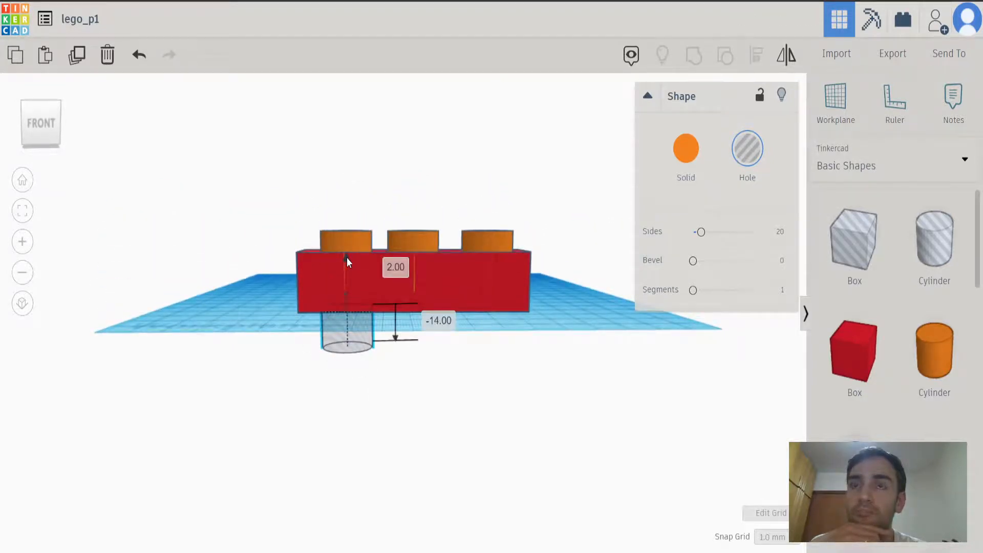
pyautogui.click(507, 406)
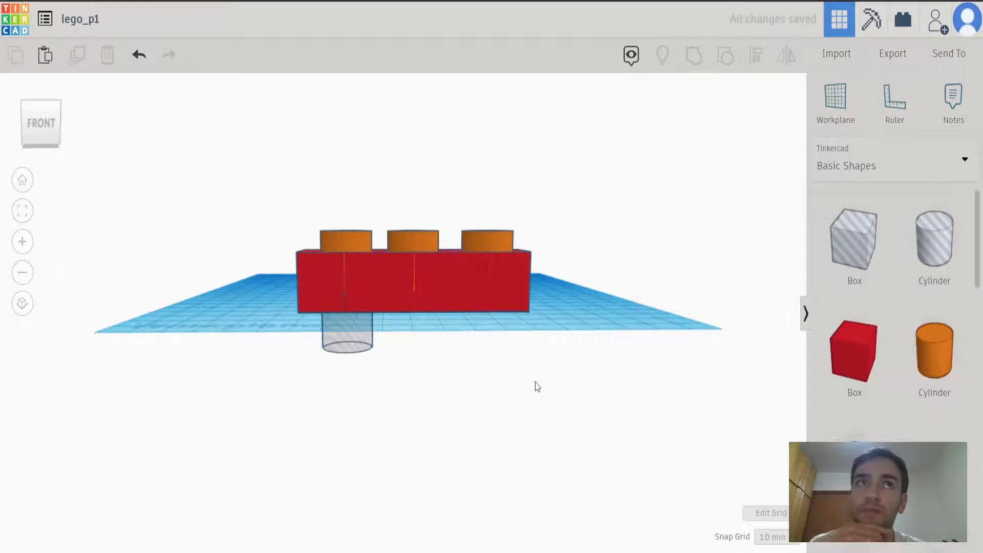
pyautogui.moveTo(503, 399); pyautogui.dragTo(534, 386, button='right')
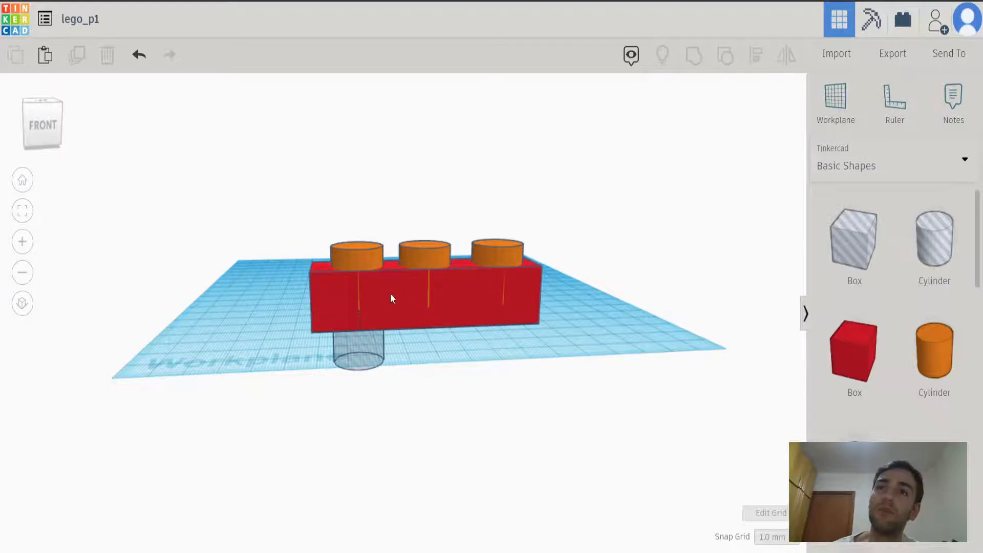
# Hide the three orange cylinders one by one and show all hidden shapes again.
pyautogui.click(362, 256)
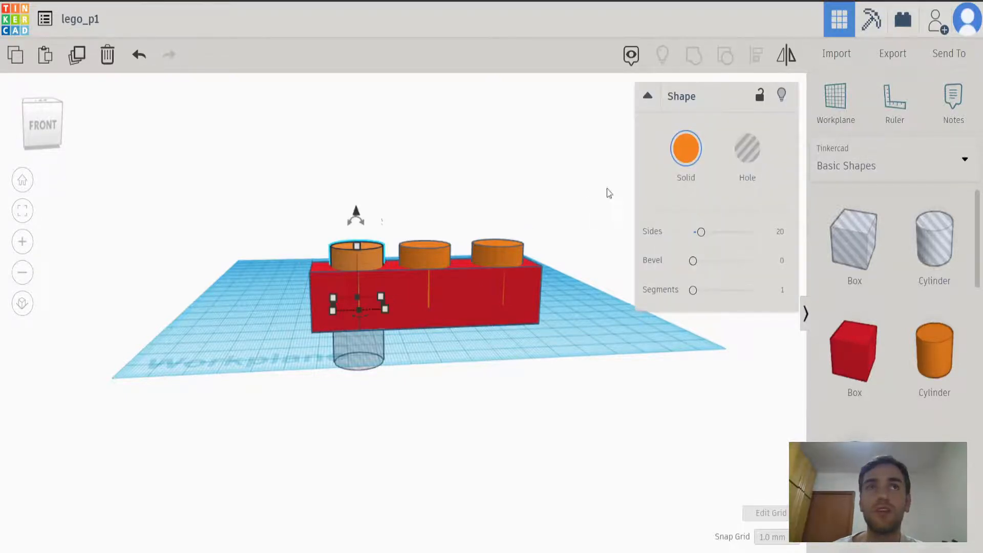
pyautogui.click(782, 96)
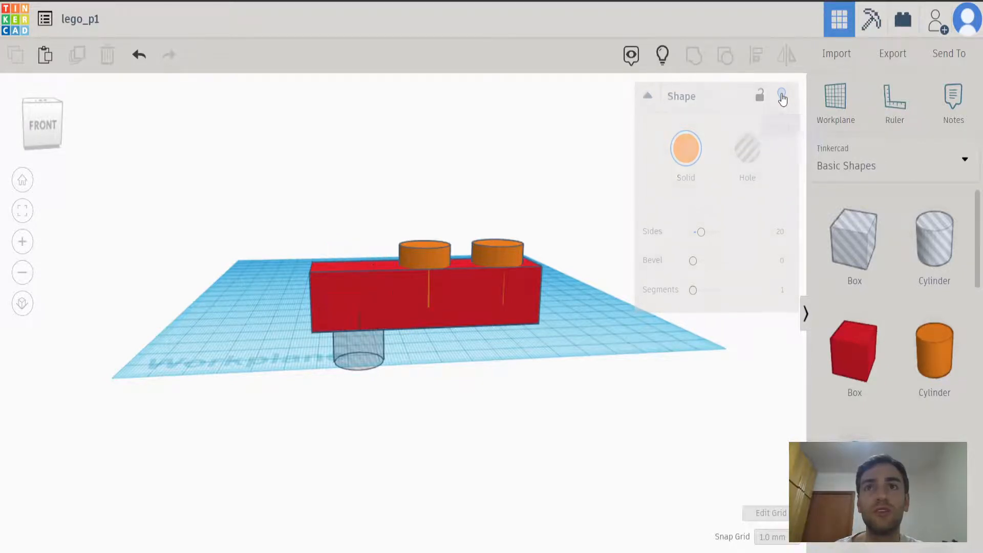
pyautogui.click(426, 264)
pyautogui.click(784, 96)
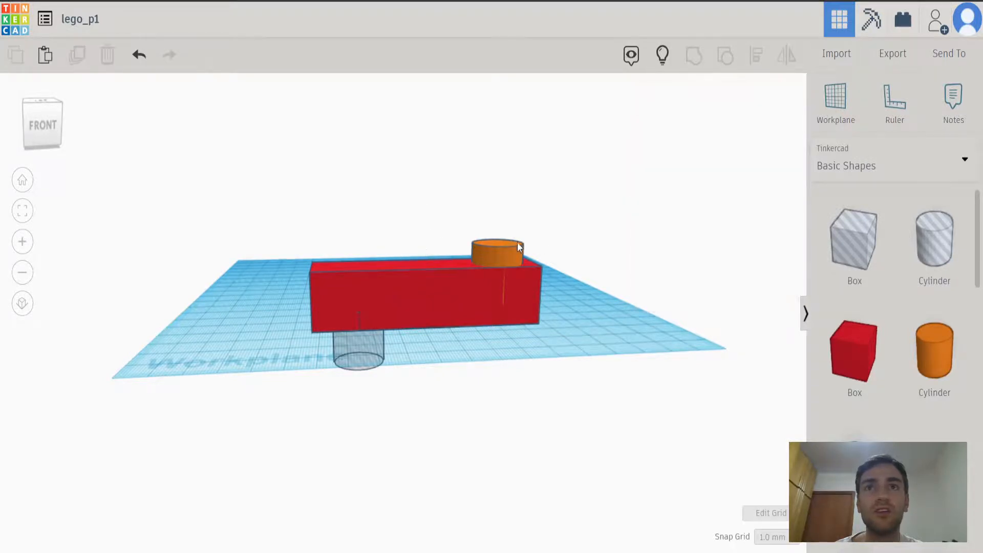
pyautogui.click(503, 248)
pyautogui.click(787, 97)
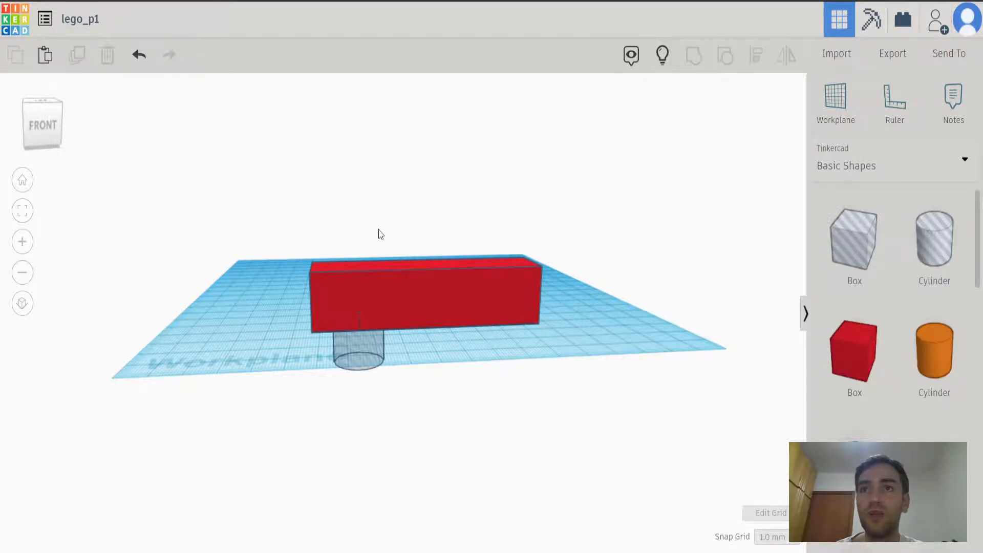
pyautogui.click(664, 56)
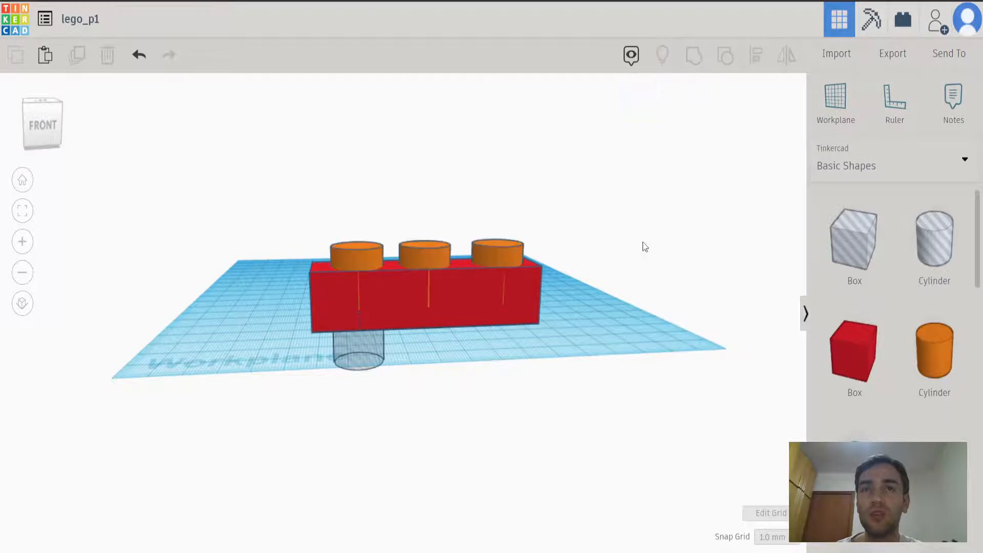
# Hide the three orange cylinders together so only the box and hole cylinder are shown.
pyautogui.moveTo(320, 189); pyautogui.dragTo(522, 251)
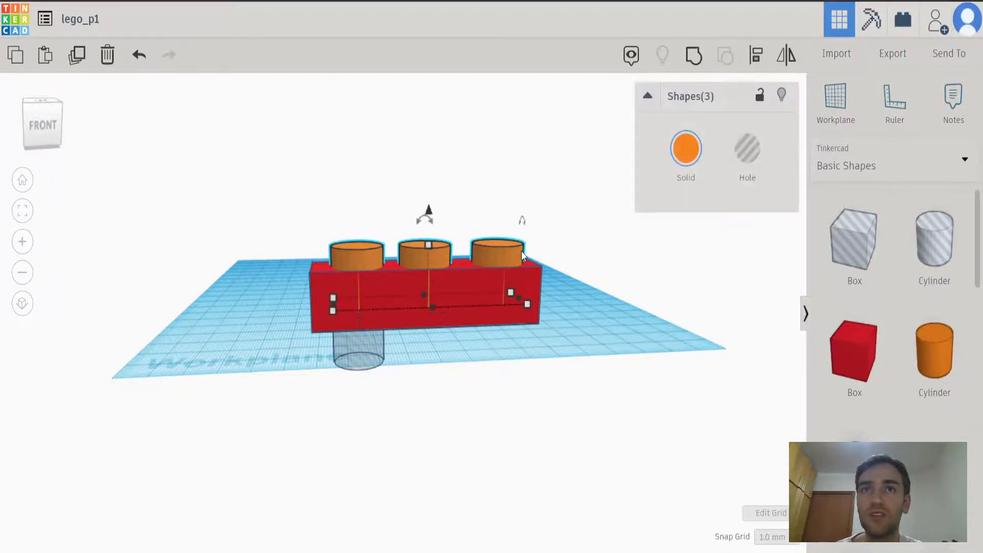
pyautogui.click(785, 95)
pyautogui.moveTo(630, 300); pyautogui.dragTo(527, 247, button='right')
# Group the red box with the hole cylinder to cut a recess into the box's underside.
pyautogui.click(379, 226)
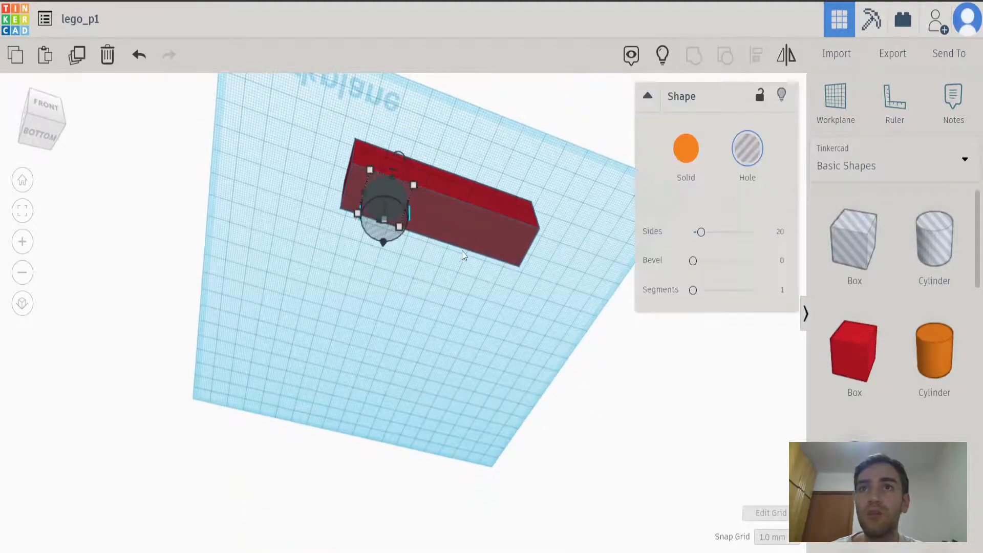
pyautogui.click(479, 214)
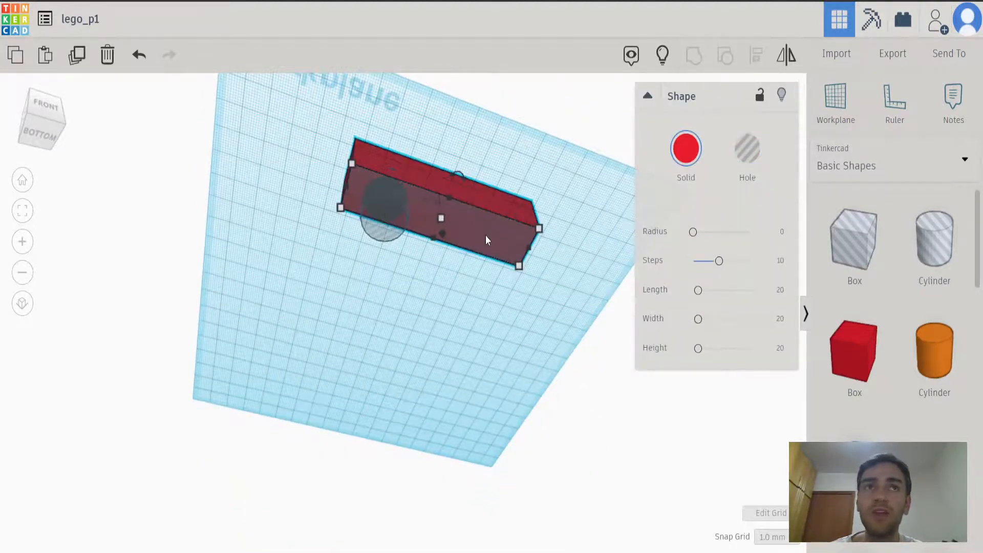
pyautogui.moveTo(463, 328); pyautogui.dragTo(347, 402, button='right')
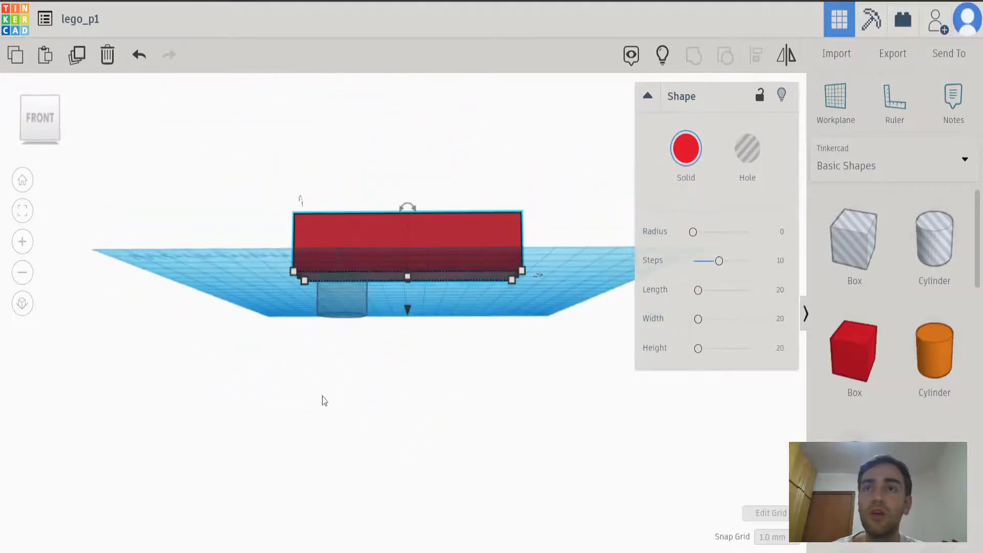
pyautogui.click(265, 336)
pyautogui.moveTo(360, 342)
pyautogui.mouseDown()
pyautogui.moveTo(390, 386)
pyautogui.moveTo(372, 330)
pyautogui.mouseUp()
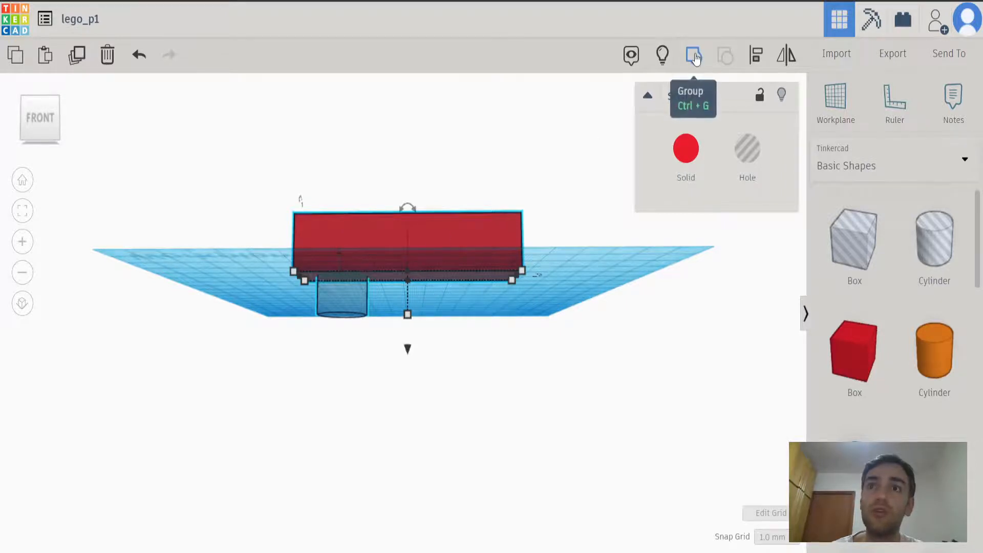
pyautogui.moveTo(501, 180); pyautogui.dragTo(589, 102, button='right')
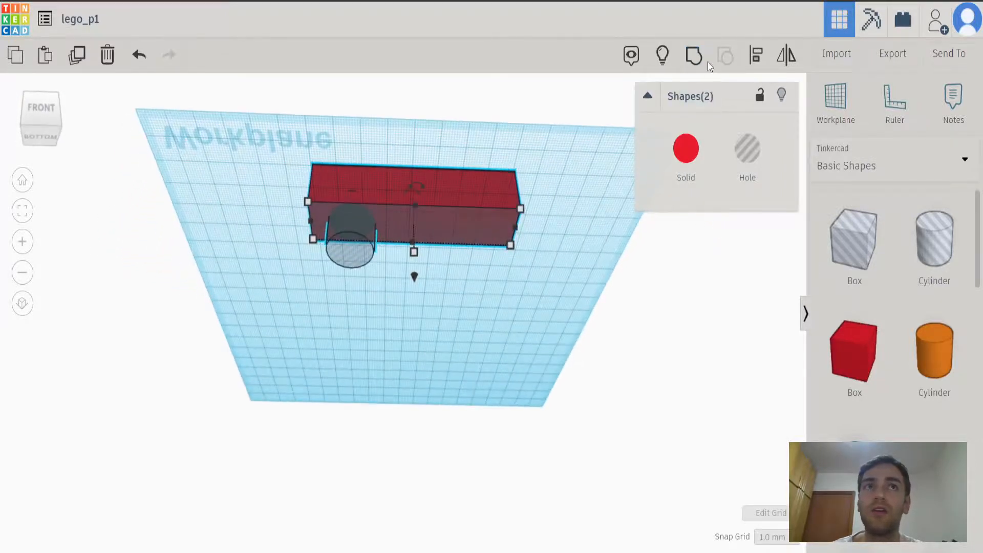
pyautogui.click(694, 55)
pyautogui.moveTo(431, 247); pyautogui.dragTo(318, 399, button='right')
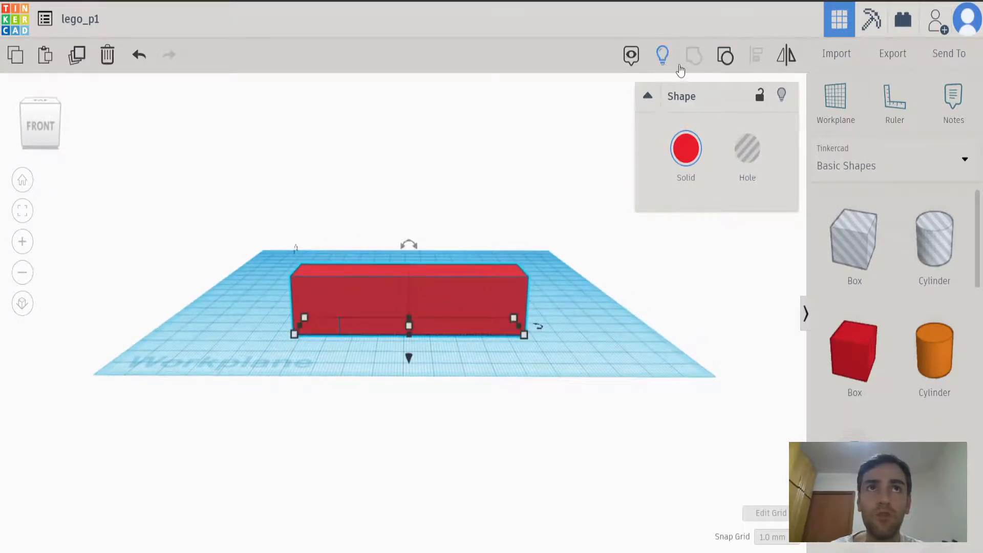
# Ungroup the red box and the hole cylinder and show all hidden shapes again.
pyautogui.click(726, 58)
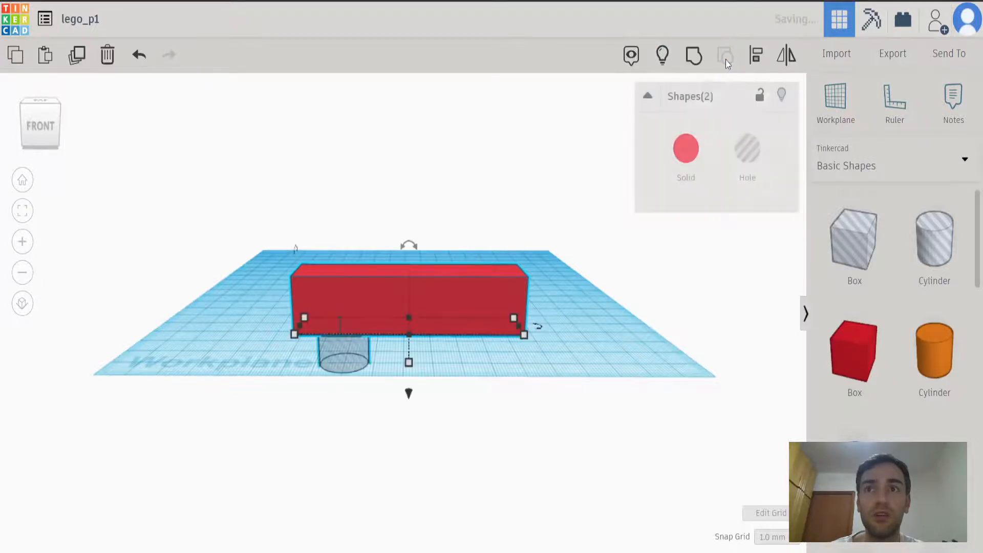
pyautogui.click(664, 58)
pyautogui.moveTo(401, 411); pyautogui.dragTo(344, 421, button='right')
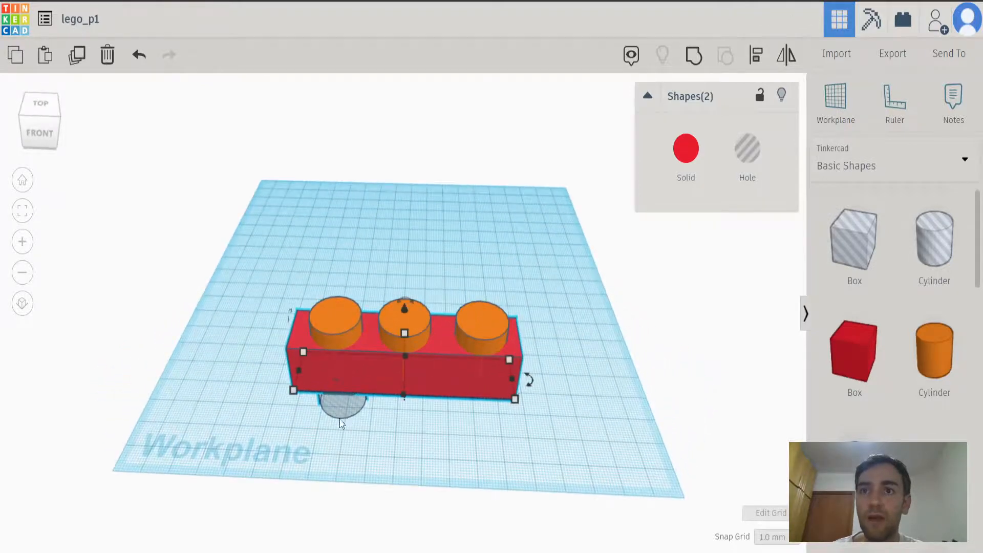
# Copy the hole cylinder under the box and move the copy right to beneath the middle stud.
pyautogui.moveTo(352, 460); pyautogui.dragTo(363, 234, button='right')
pyautogui.click(360, 250)
pyautogui.click(366, 212)
pyautogui.scroll(4, 363, 235)
pyautogui.moveTo(381, 303); pyautogui.dragTo(414, 549, button='right')
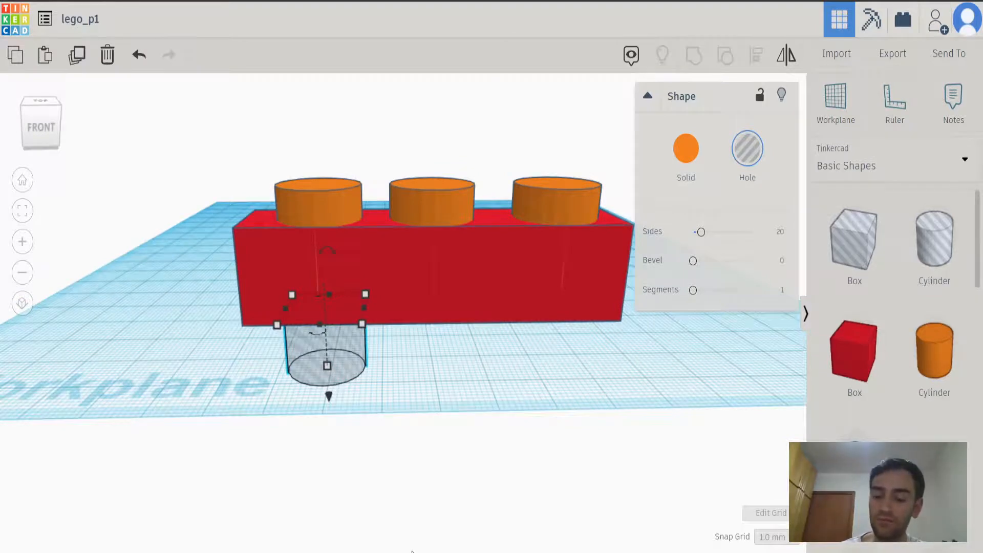
pyautogui.hotkey('ctrl', 'c')
pyautogui.hotkey('ctrl', 'v')
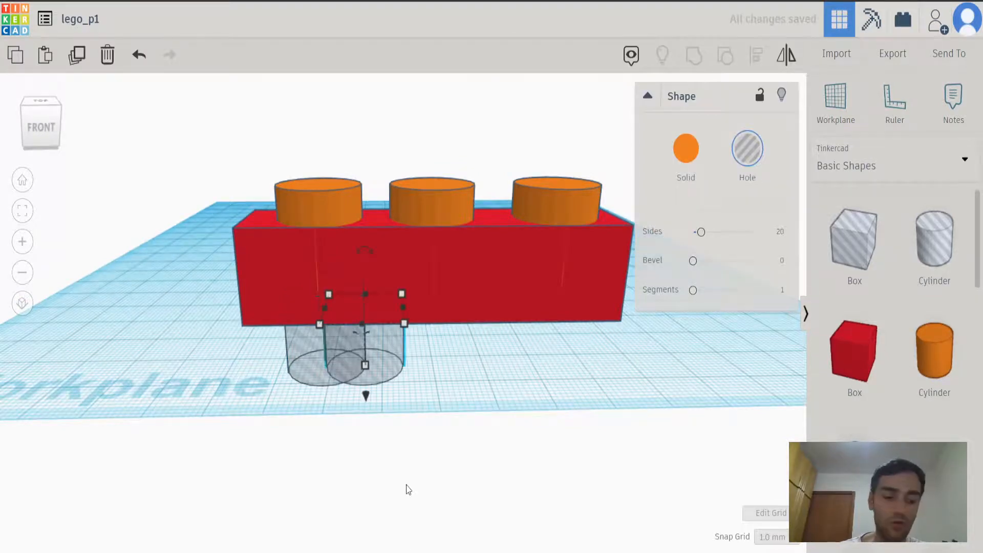
pyautogui.press('Right')
pyautogui.press('Right')
pyautogui.press('Right')
pyautogui.moveTo(512, 375); pyautogui.dragTo(511, 488, button='right')
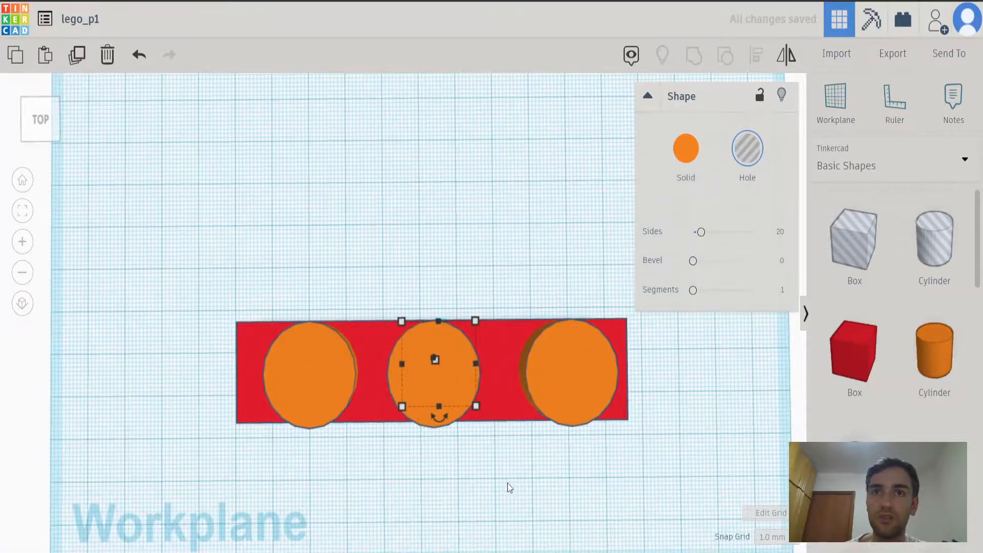
pyautogui.moveTo(496, 477); pyautogui.dragTo(494, 256, button='right')
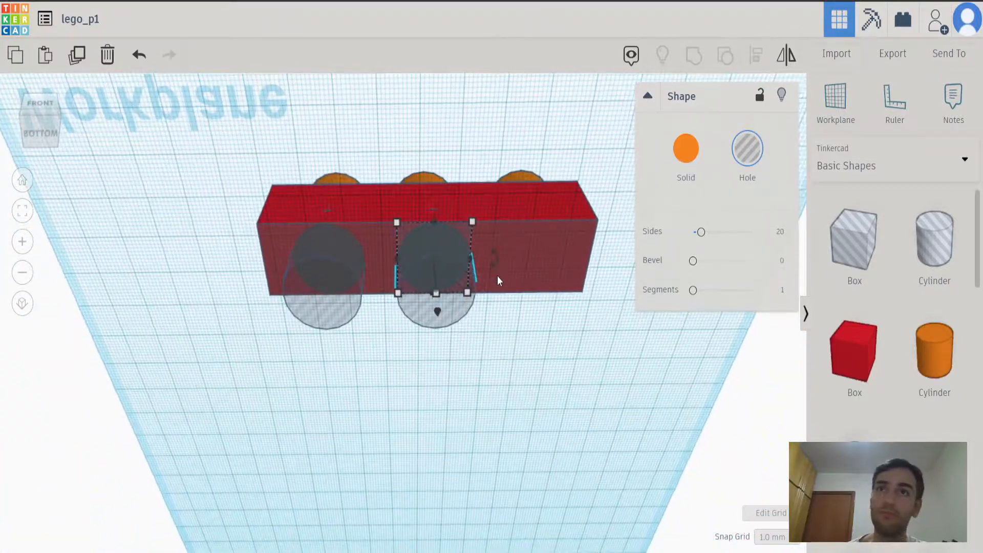
# Delete both hole cylinders beneath the box.
pyautogui.moveTo(479, 395); pyautogui.dragTo(493, 433, button='right')
pyautogui.click(493, 433)
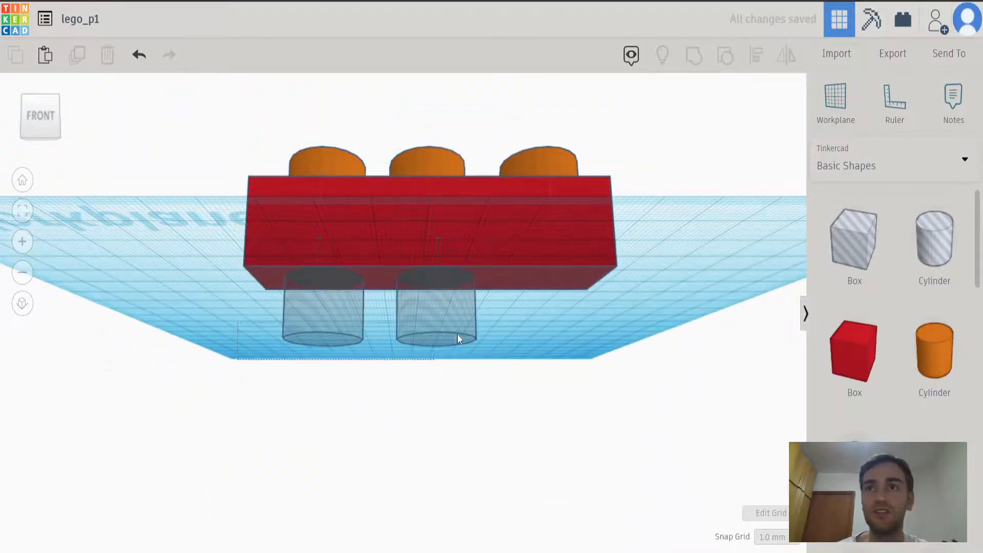
pyautogui.moveTo(544, 318); pyautogui.dragTo(545, 319)
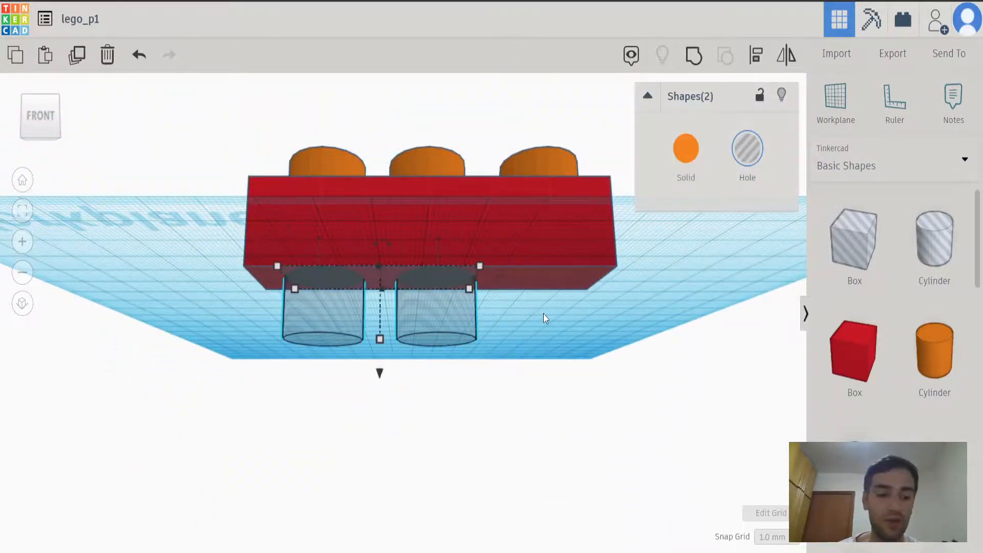
pyautogui.press('Delete')
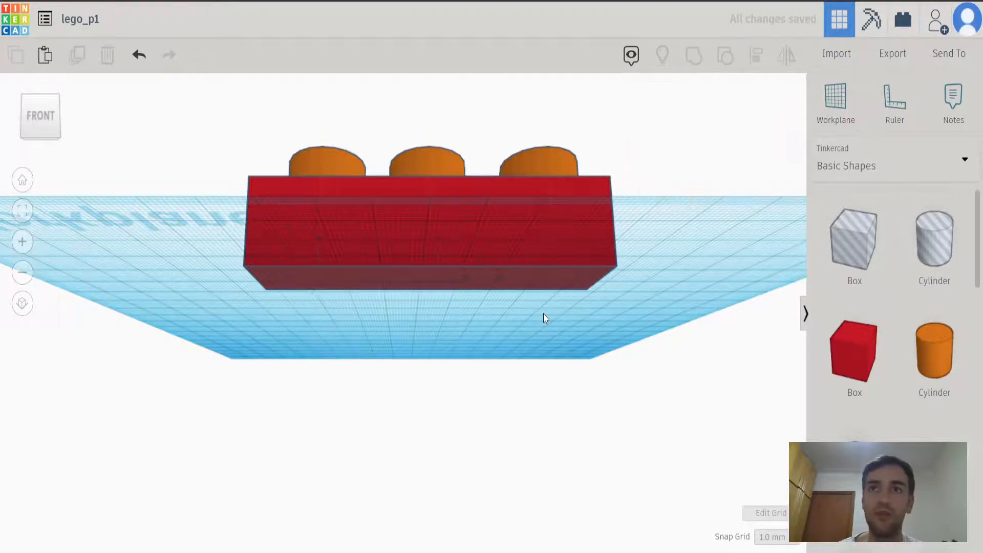
# Duplicate the three orange cylinders and nudge the copies left onto the original studs.
pyautogui.moveTo(543, 315); pyautogui.dragTo(436, 350, button='right')
pyautogui.moveTo(240, 128); pyautogui.dragTo(616, 193)
pyautogui.moveTo(554, 336); pyautogui.dragTo(547, 393, button='right')
pyautogui.hotkey('ctrl', 'd')
pyautogui.hotkey('shift', 'Right')
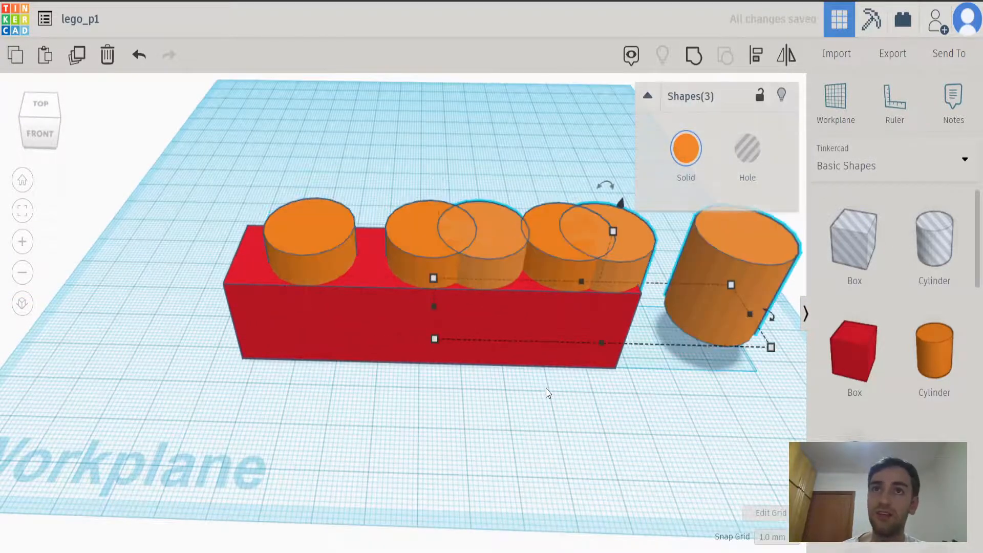
pyautogui.hotkey('shift', 'Left')
pyautogui.hotkey('shift', 'Left')
pyautogui.hotkey('shift', 'Left')
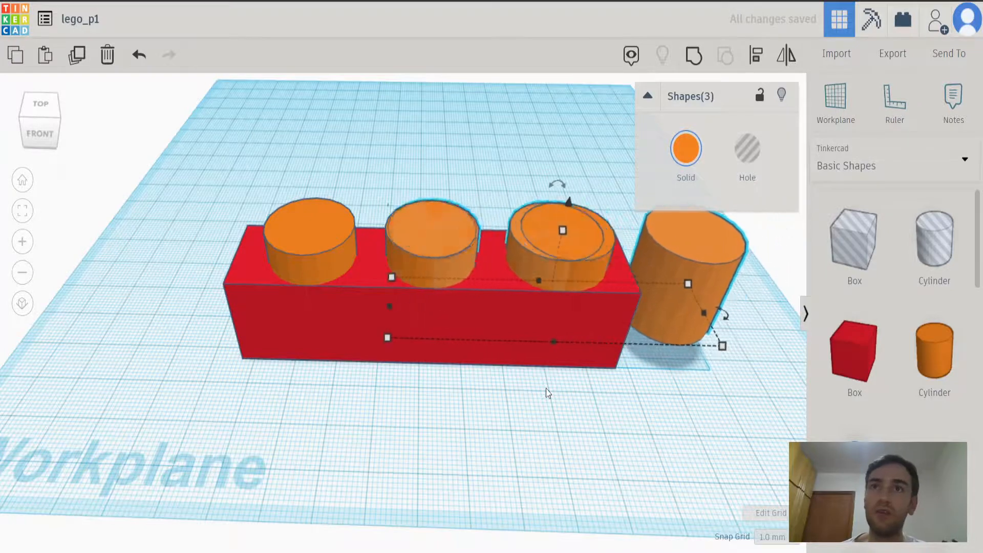
pyautogui.hotkey('shift', 'Left')
pyautogui.hotkey('shift', 'Left')
pyautogui.hotkey('shift', 'Left')
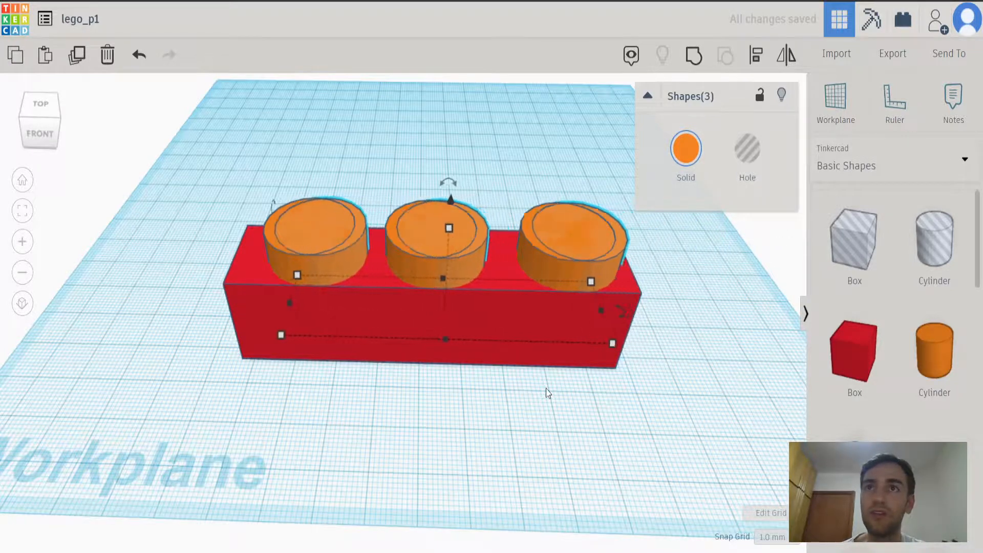
pyautogui.press('Left')
pyautogui.press('Right')
pyautogui.press('Right')
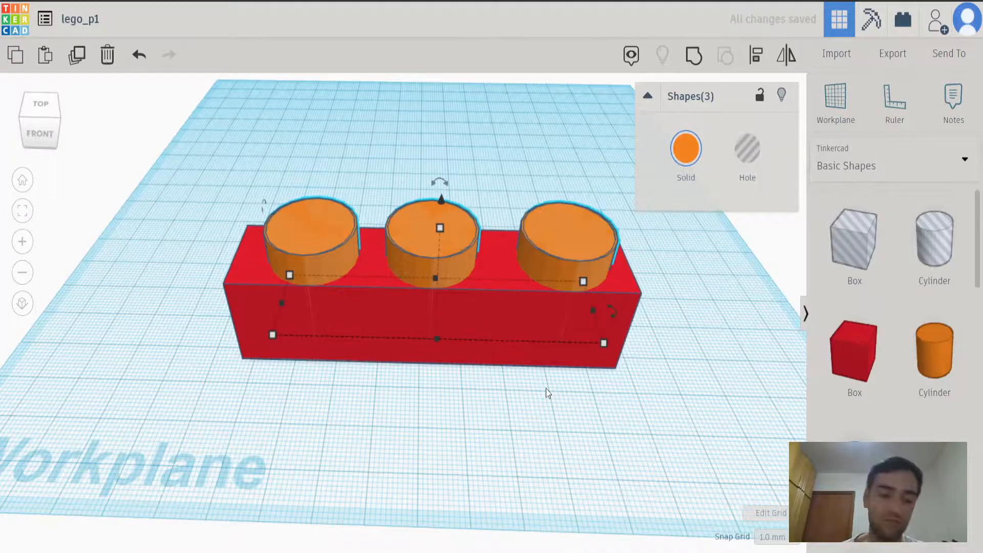
pyautogui.press('Left')
pyautogui.moveTo(525, 429); pyautogui.dragTo(612, 345, button='right')
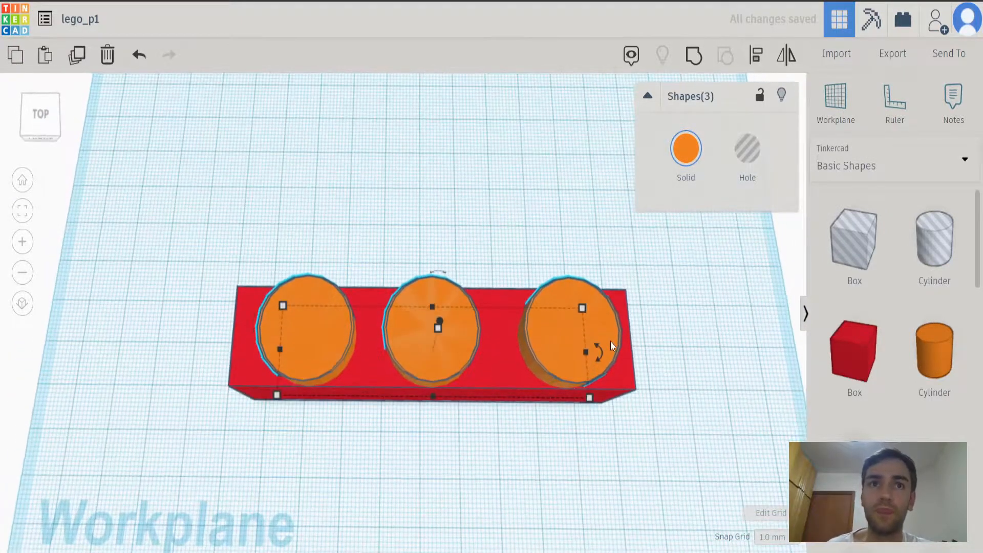
# Undo the moves and the duplication of the three orange cylinders.
pyautogui.moveTo(601, 332)
pyautogui.mouseDown()
pyautogui.moveTo(591, 332)
pyautogui.moveTo(599, 331)
pyautogui.mouseUp()
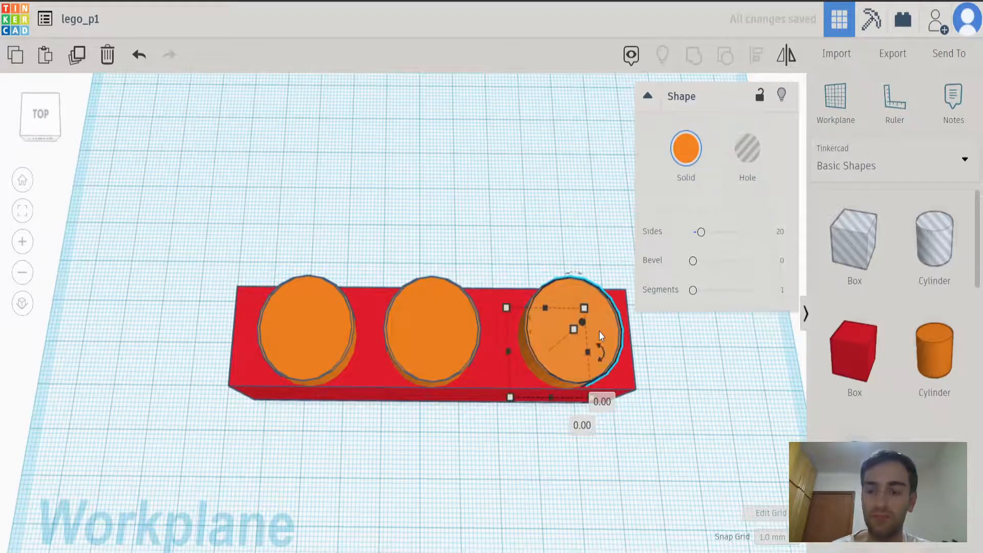
pyautogui.hotkey('ctrl', 'z')
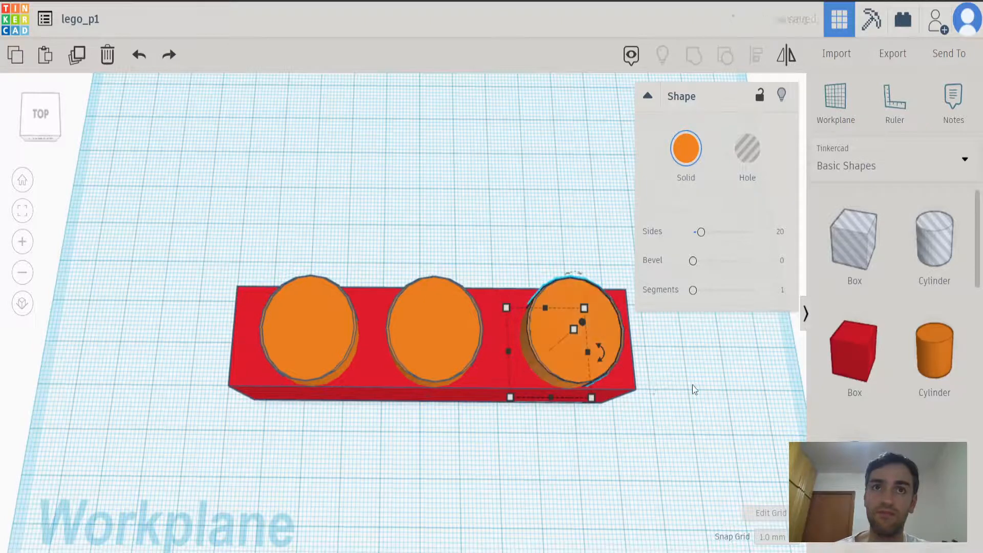
pyautogui.hotkey('ctrl', 'z')
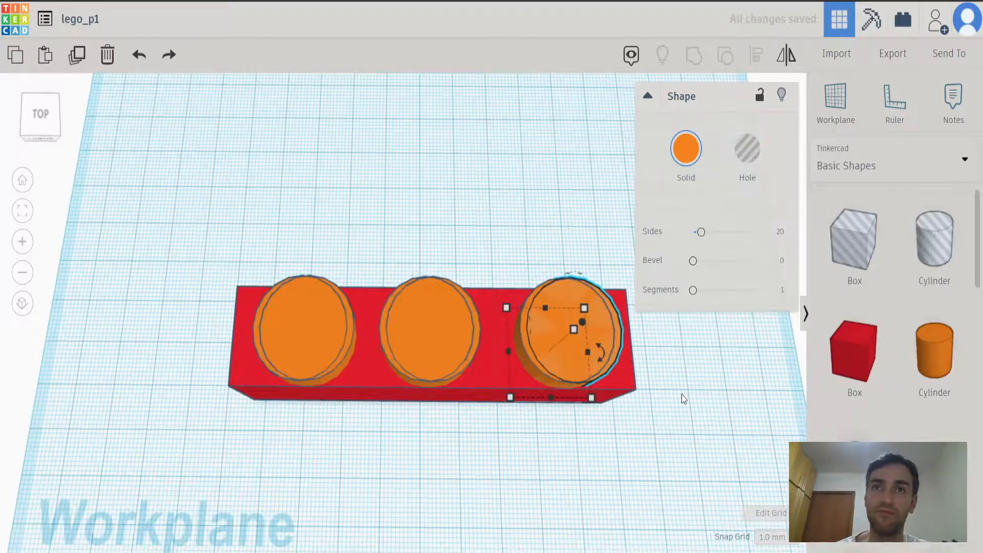
pyautogui.hotkey('ctrl', 'z')
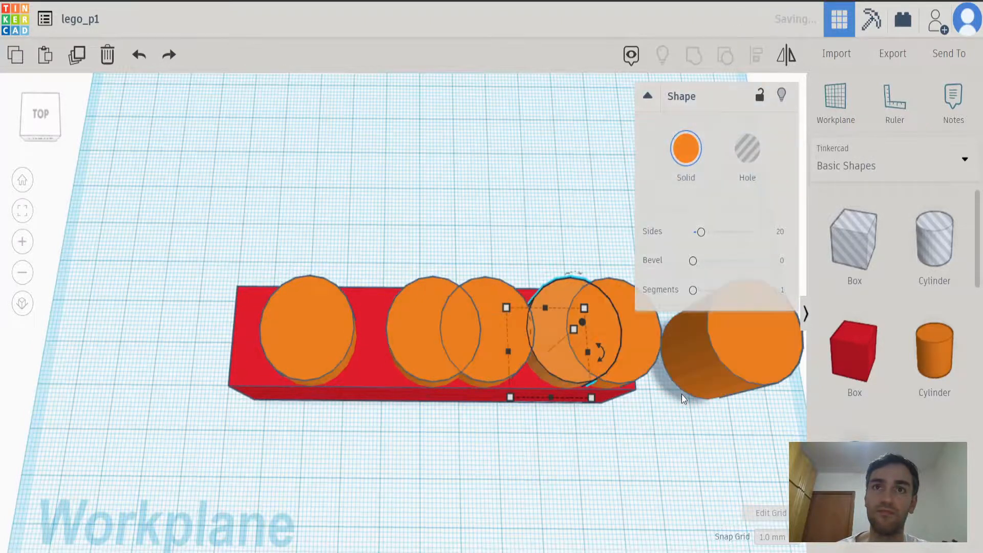
pyautogui.moveTo(681, 438); pyautogui.dragTo(648, 406, button='right')
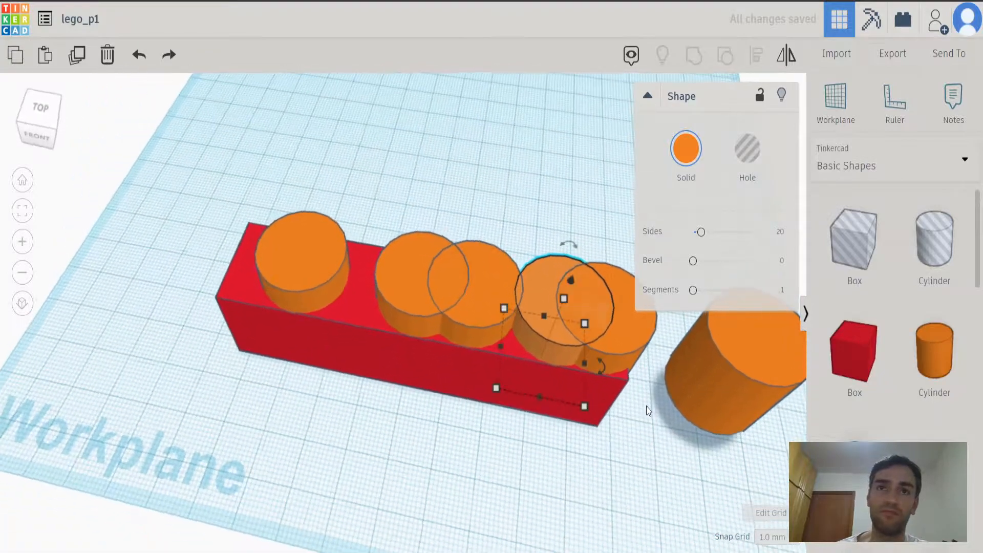
pyautogui.hotkey('ctrl', 'z')
# Paste copies of the three orange cylinders and move them 38.5 mm left onto the original studs.
pyautogui.click(320, 177)
pyautogui.moveTo(320, 177); pyautogui.dragTo(417, 298, button='right')
pyautogui.moveTo(287, 141); pyautogui.dragTo(569, 198)
pyautogui.hotkey('ctrl', 'v')
pyautogui.moveTo(516, 382); pyautogui.dragTo(524, 462, button='right')
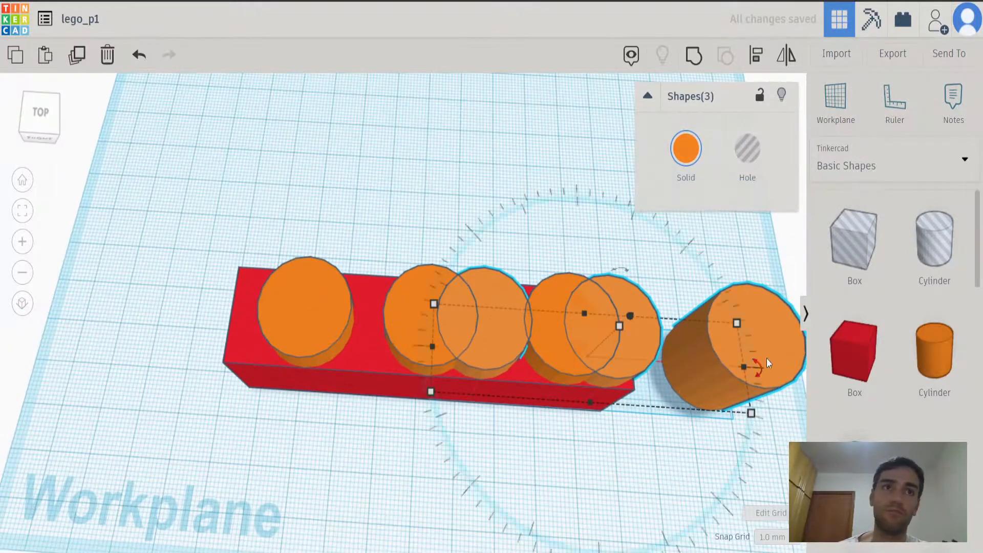
pyautogui.moveTo(772, 357); pyautogui.dragTo(588, 346)
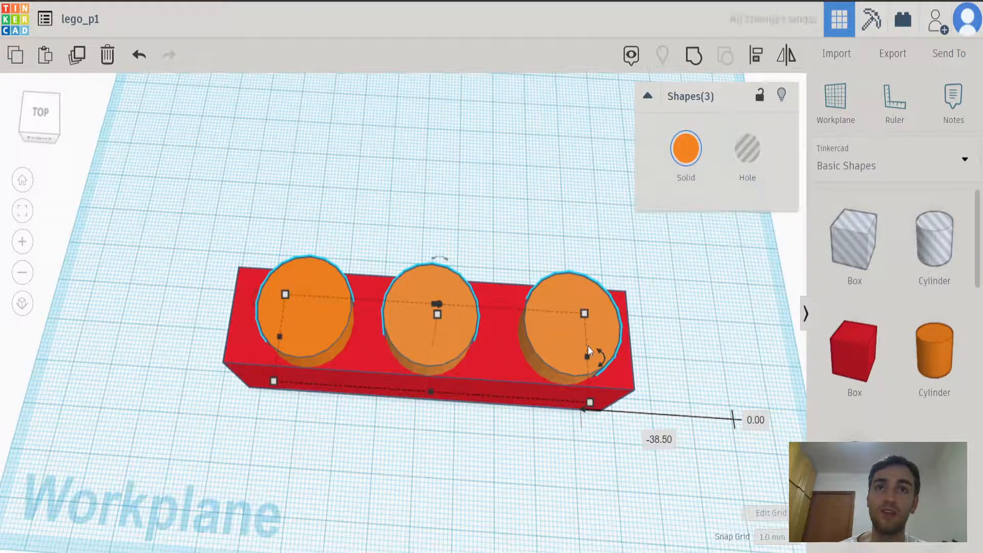
# Turn the three copied cylinders into holes and lower them 21 mm until their bases are 14 mm below the workplane.
pyautogui.click(747, 160)
pyautogui.moveTo(719, 309); pyautogui.dragTo(692, 251, button='right')
pyautogui.moveTo(438, 158); pyautogui.dragTo(438, 159)
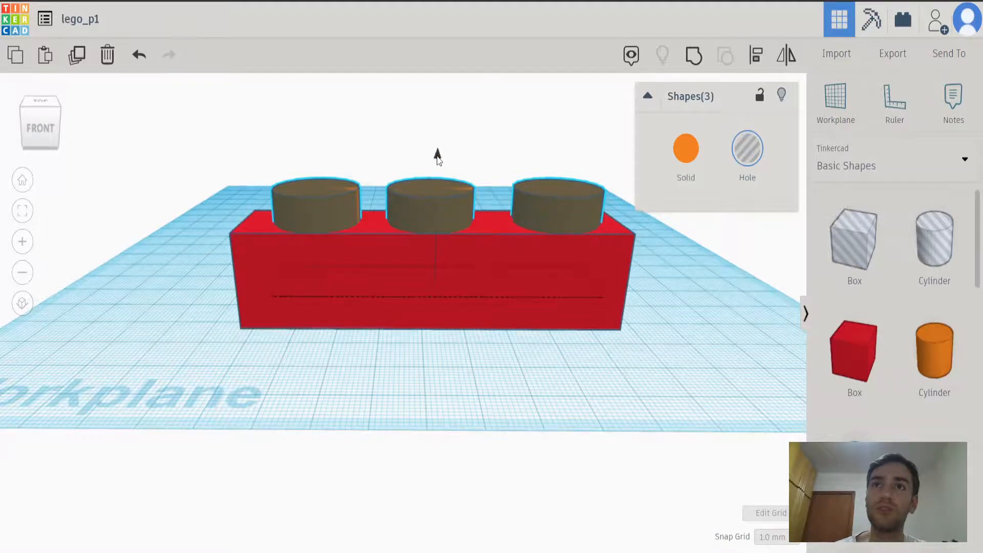
pyautogui.moveTo(438, 158); pyautogui.dragTo(428, 258)
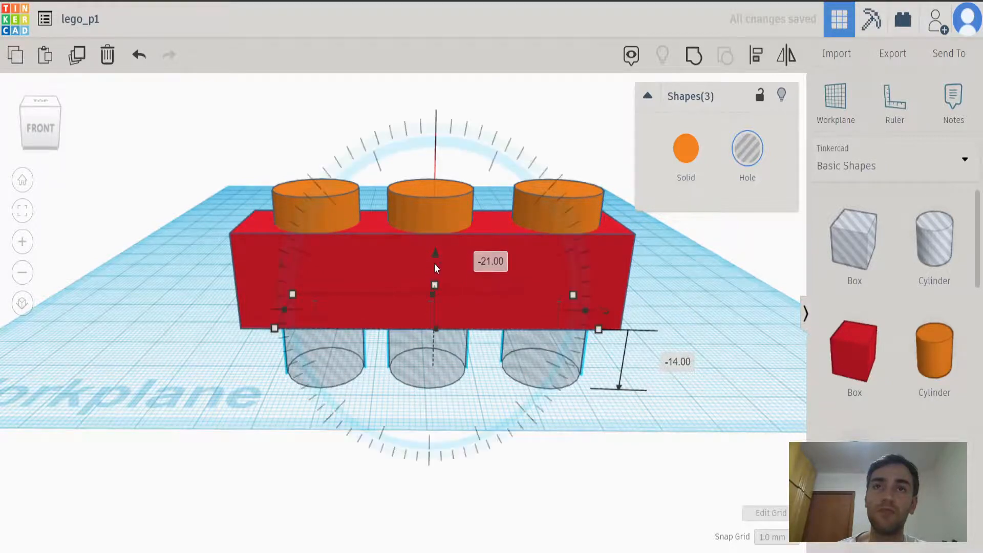
pyautogui.click(710, 329)
# Group the box, the three studs and the three hole cylinders into one brick.
pyautogui.moveTo(690, 344); pyautogui.dragTo(681, 318, button='right')
pyautogui.moveTo(561, 256); pyautogui.dragTo(654, 251, button='right')
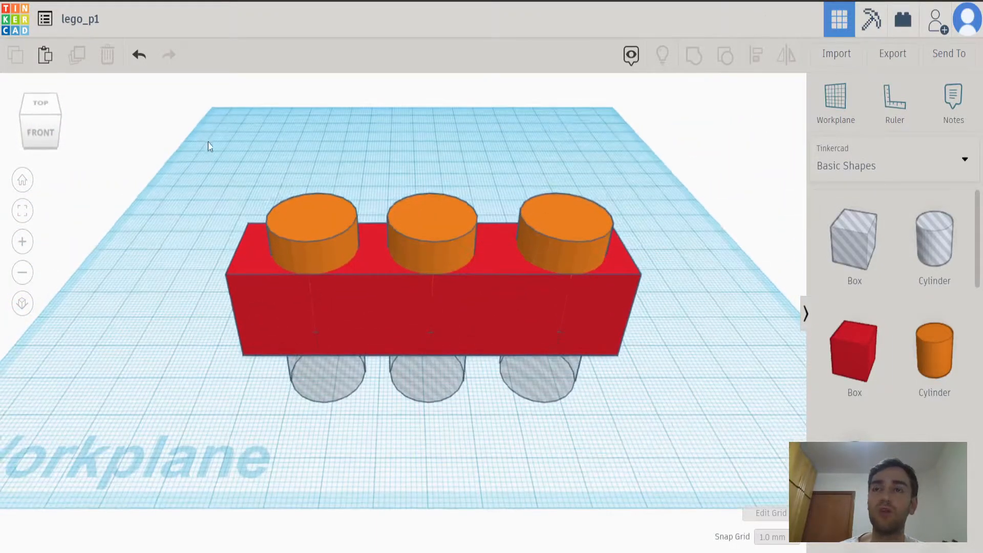
pyautogui.moveTo(299, 234); pyautogui.dragTo(657, 436)
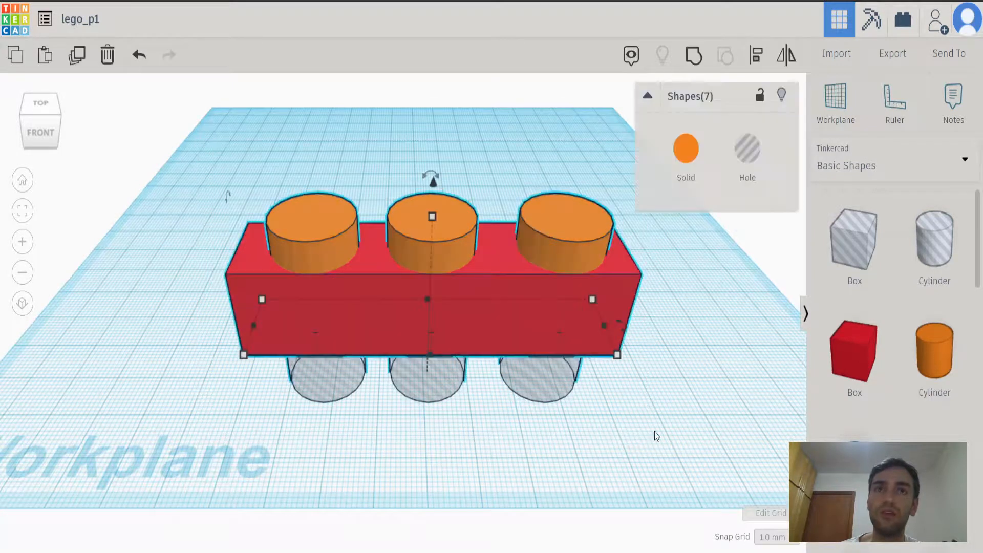
pyautogui.click(692, 56)
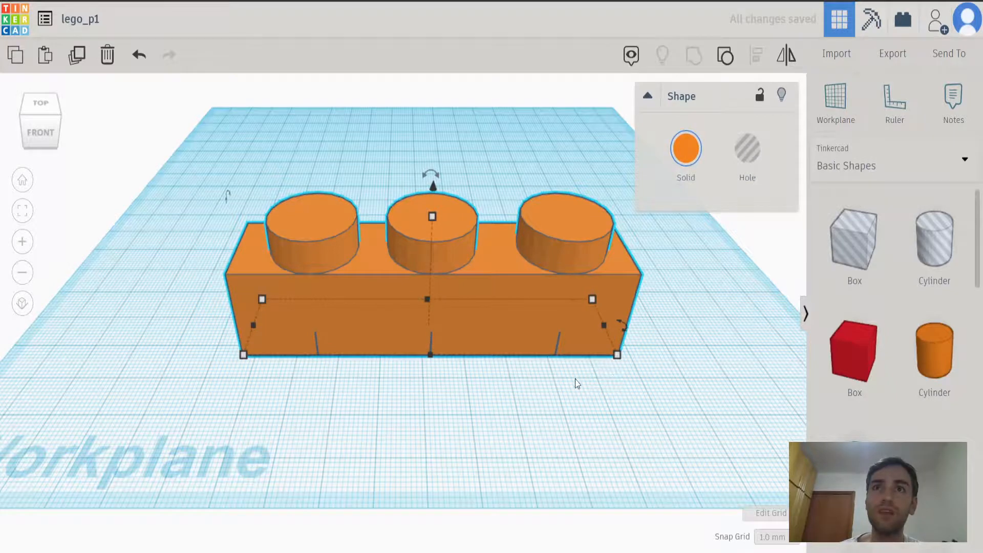
# Color the grouped brick solid red and deselect it.
pyautogui.click(686, 150)
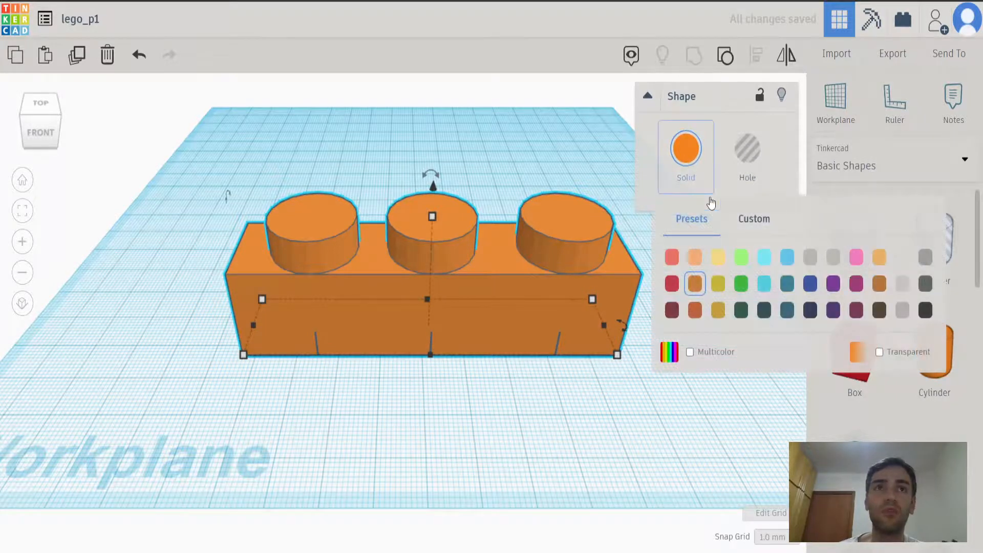
pyautogui.click(671, 285)
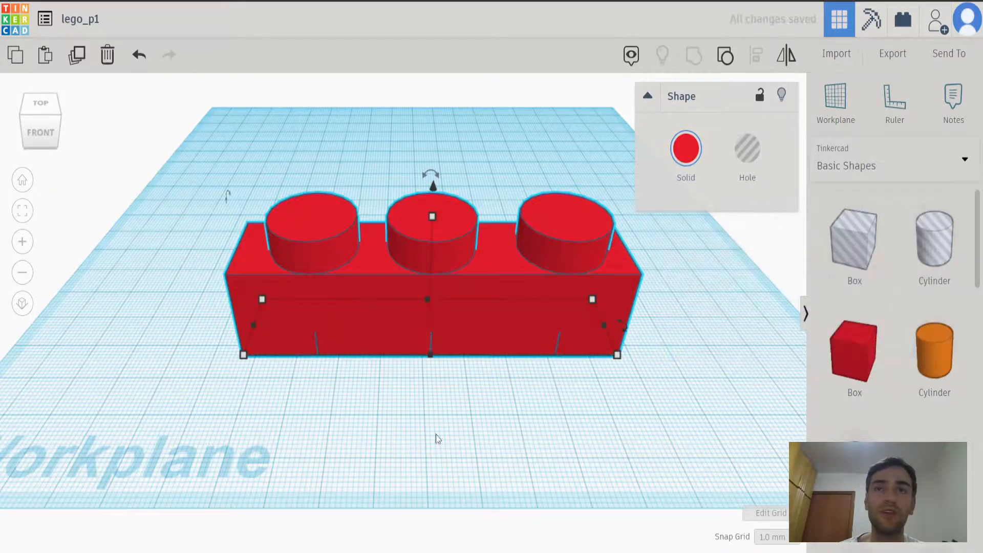
pyautogui.moveTo(318, 410); pyautogui.dragTo(296, 413, button='right')
pyautogui.click(272, 217)
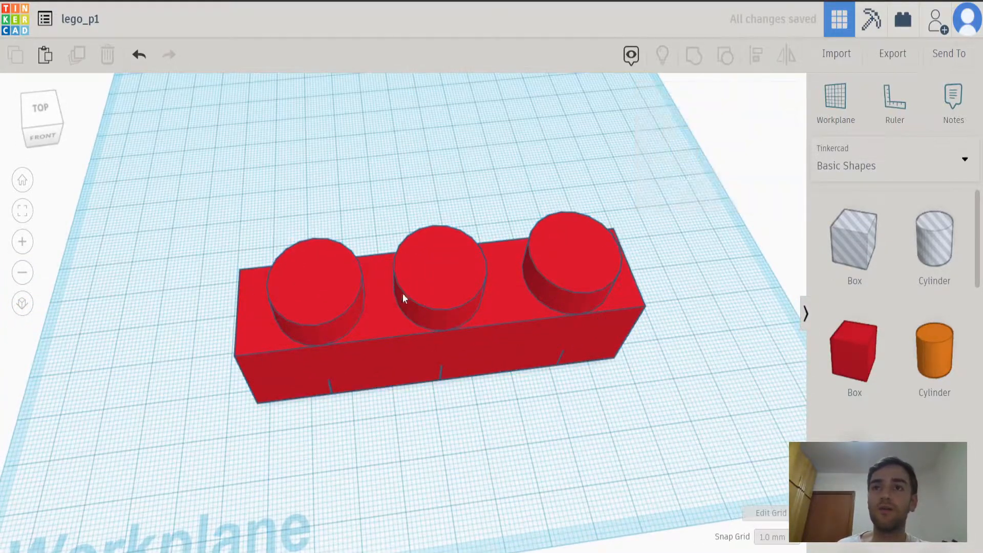
# Paste a copy of the red brick and place it behind the original, moved 63 mm left and 61 mm back.
pyautogui.moveTo(376, 405); pyautogui.dragTo(308, 372, button='right')
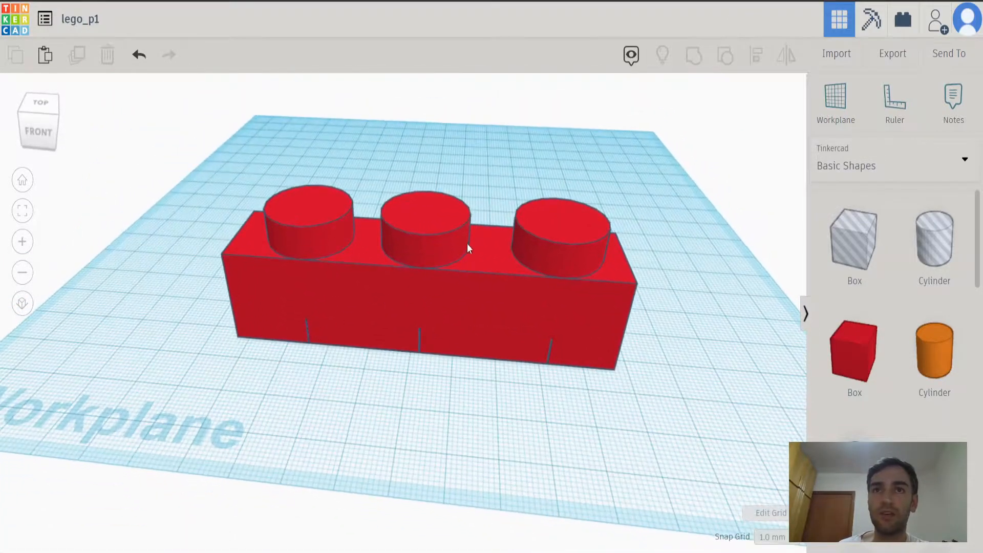
pyautogui.moveTo(480, 413); pyautogui.dragTo(415, 336, button='right')
pyautogui.moveTo(434, 284); pyautogui.dragTo(487, 338, button='right')
pyautogui.click(486, 340)
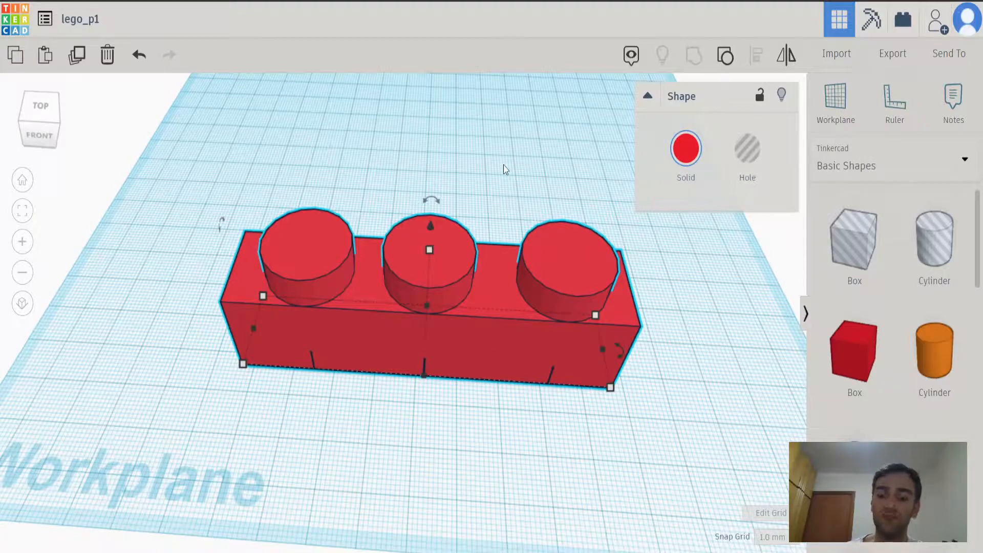
pyautogui.hotkey('ctrl', 'v')
pyautogui.scroll(-4, 640, 425)
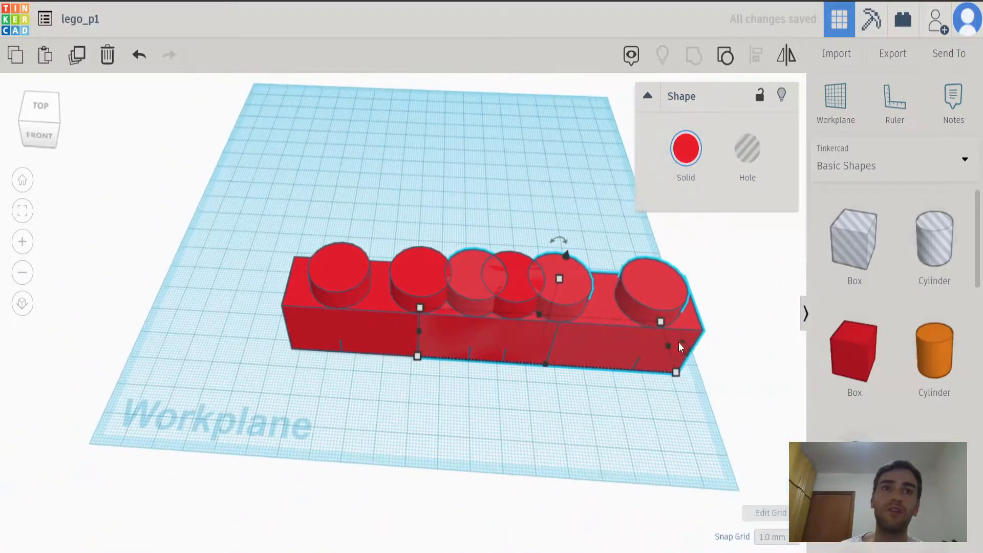
pyautogui.moveTo(687, 327); pyautogui.dragTo(485, 184)
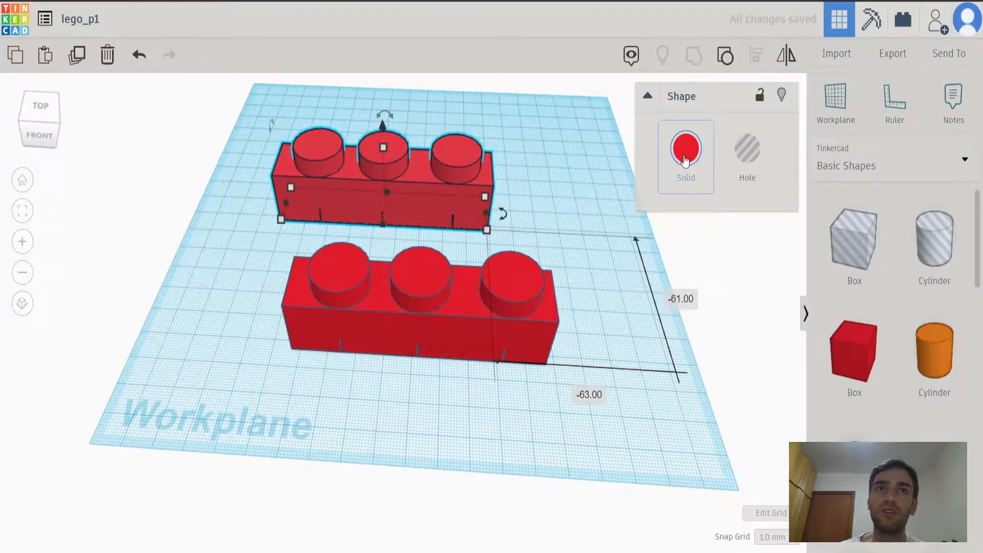
# Color the copied brick at the back solid yellow and deselect it.
pyautogui.click(686, 149)
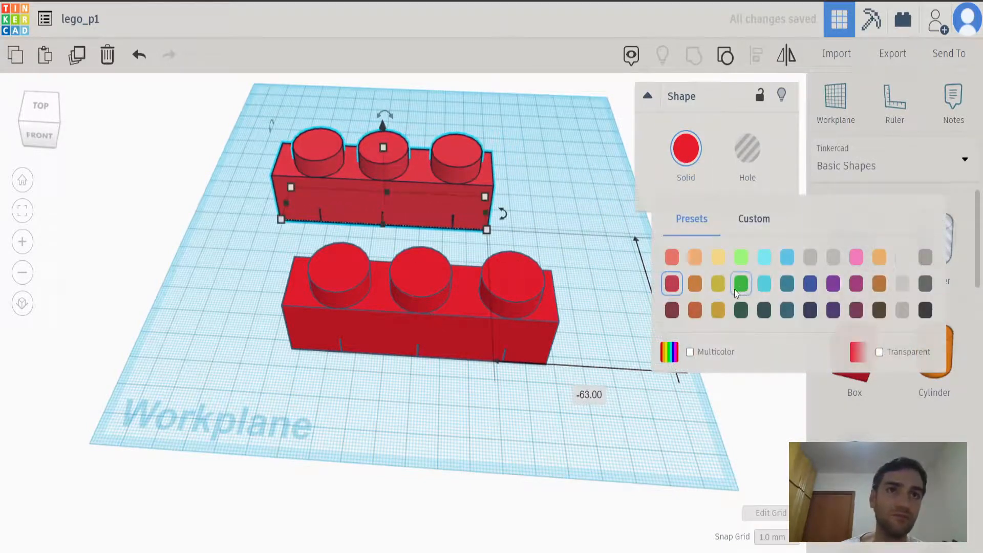
pyautogui.click(718, 283)
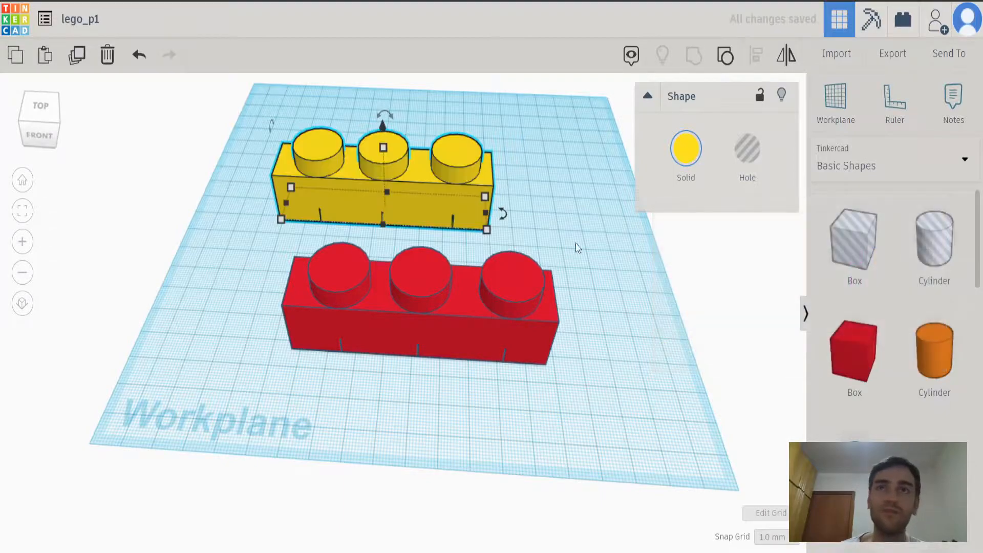
pyautogui.click(560, 198)
# Look through the Basic Shapes library from the boxes down to the ring and return to its start.
pyautogui.moveTo(494, 333); pyautogui.dragTo(501, 361, button='right')
pyautogui.scroll(-2, 549, 263)
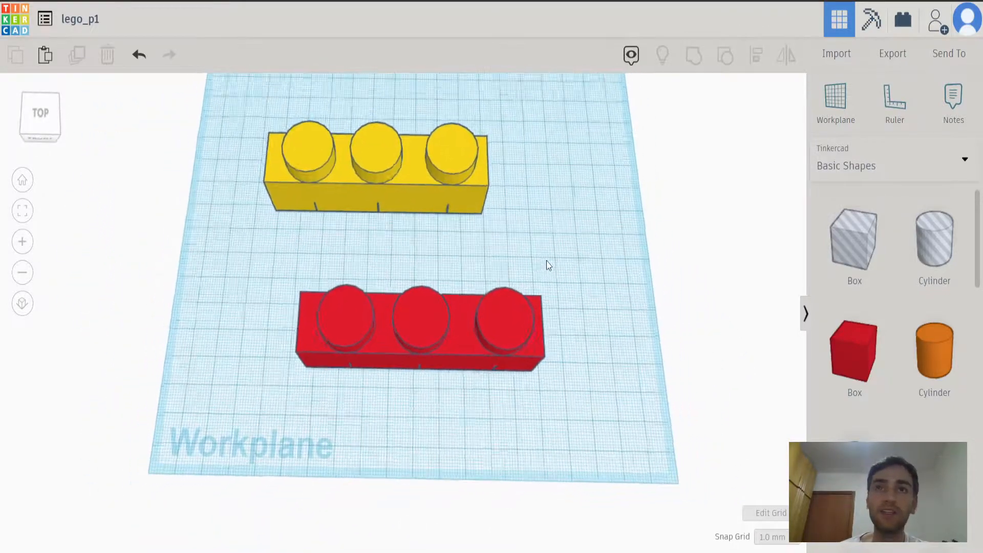
pyautogui.moveTo(544, 248); pyautogui.dragTo(558, 317, button='middle')
pyautogui.scroll(-3, 870, 338)
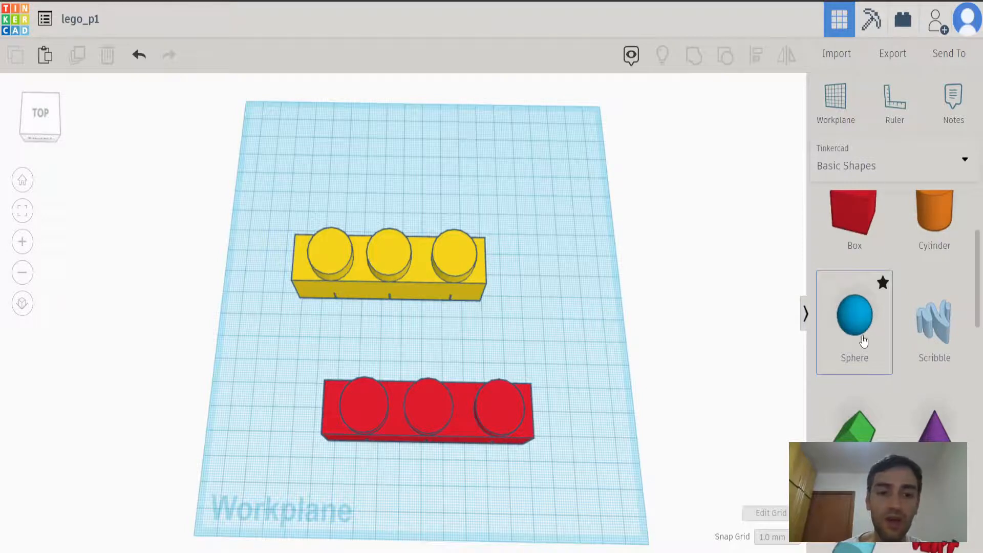
pyautogui.scroll(-2, 866, 335)
pyautogui.scroll(-2, 854, 336)
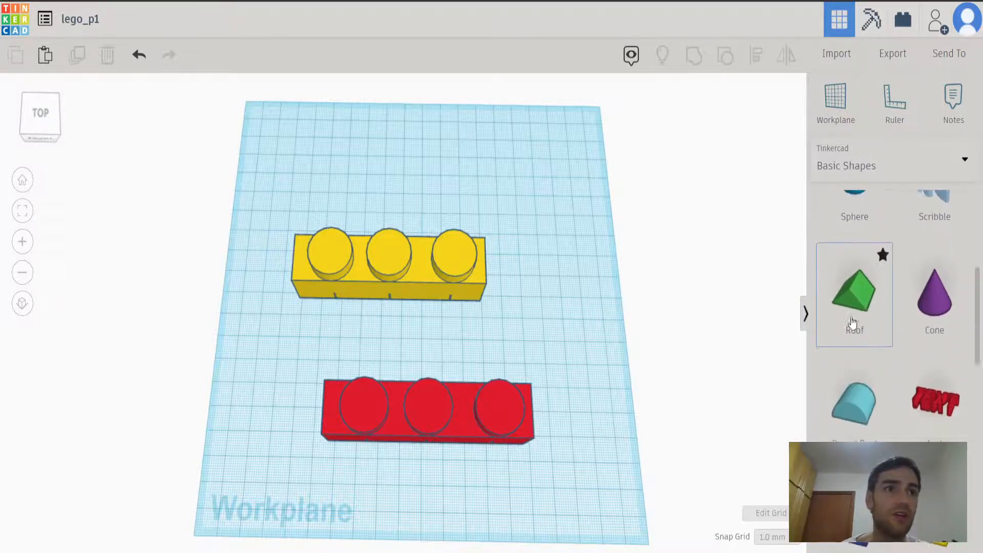
pyautogui.scroll(-2, 844, 346)
pyautogui.scroll(-4, 844, 346)
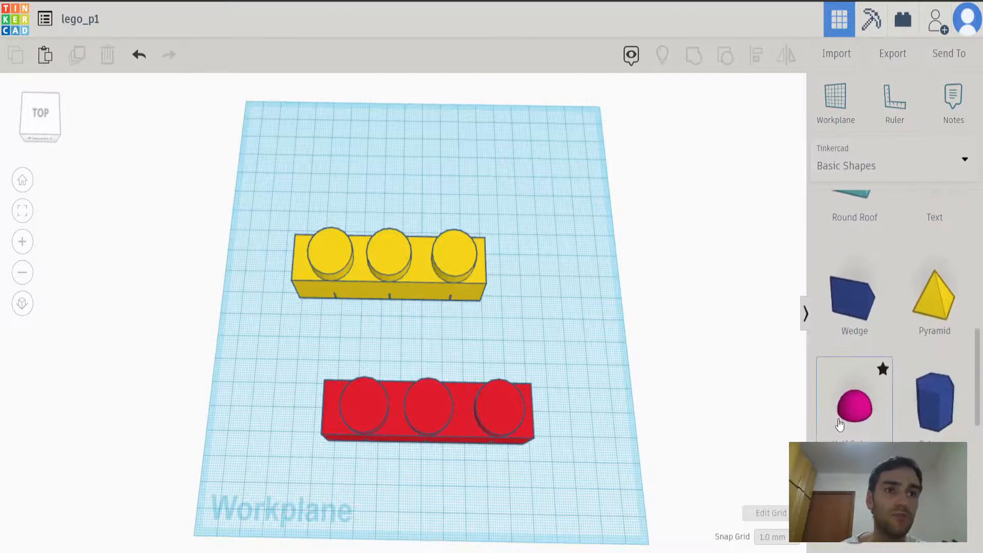
pyautogui.scroll(-3, 845, 423)
pyautogui.scroll(-3, 933, 438)
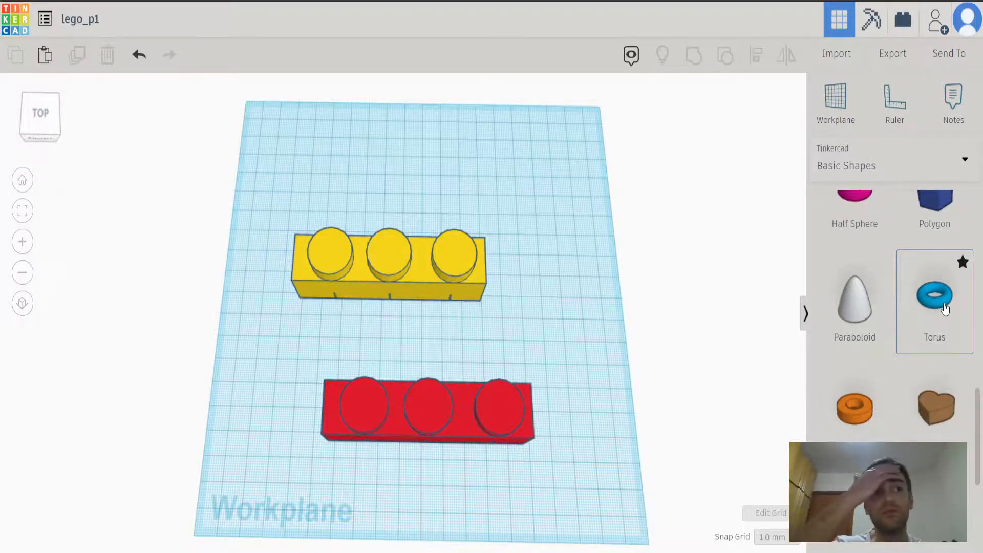
pyautogui.scroll(-4, 862, 431)
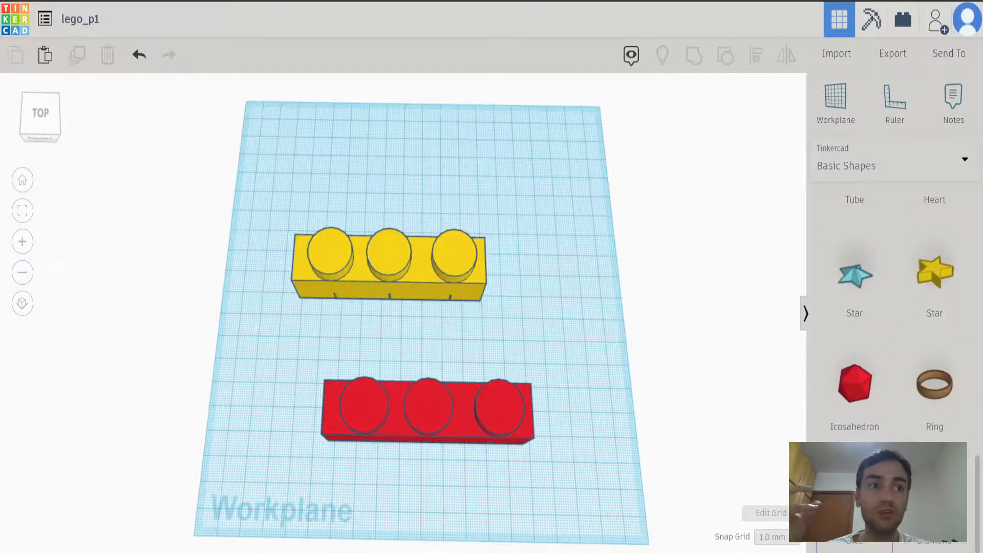
pyautogui.scroll(6, 893, 315)
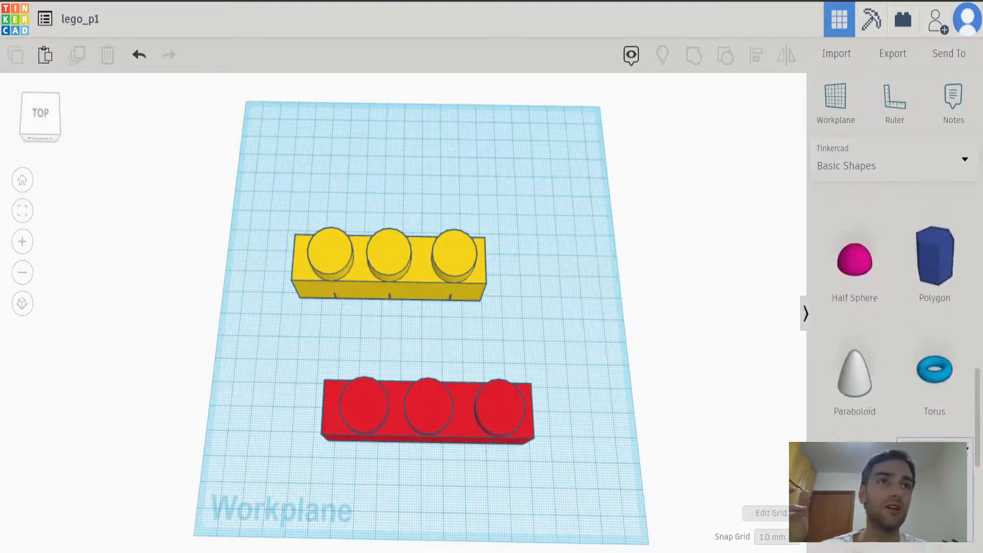
pyautogui.scroll(10, 906, 425)
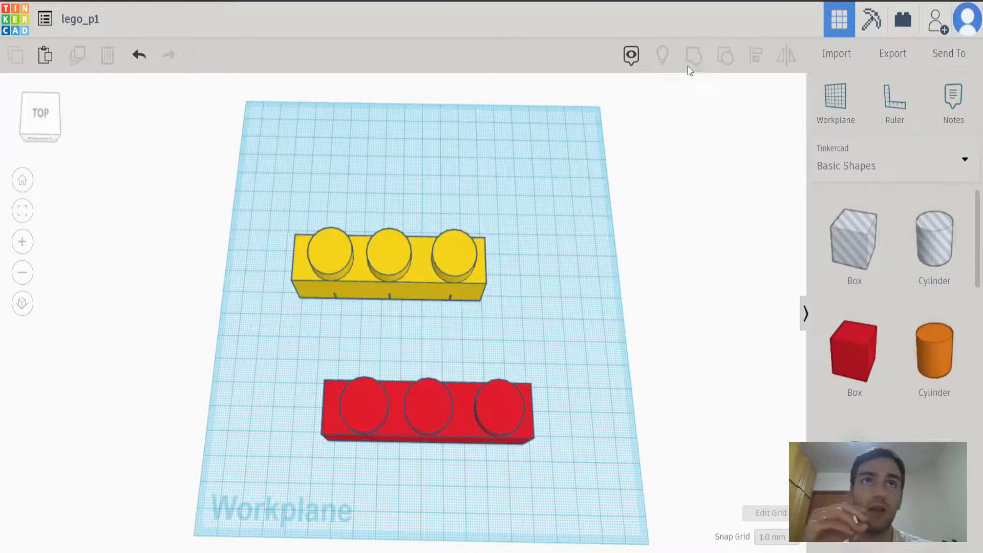
pyautogui.moveTo(599, 325); pyautogui.dragTo(574, 343, button='right')
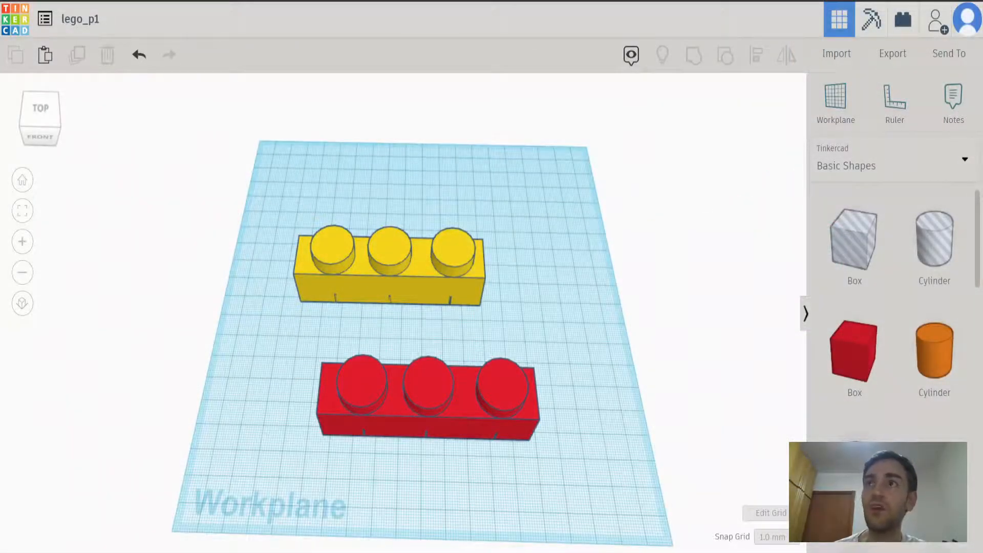
pyautogui.moveTo(240, 357); pyautogui.dragTo(338, 377, button='right')
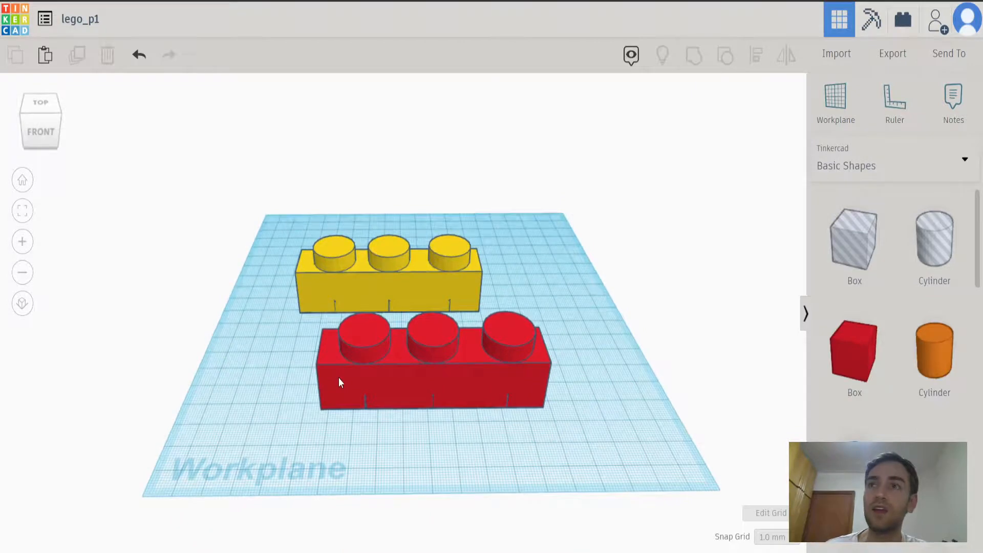
pyautogui.click(339, 379)
pyautogui.click(215, 309)
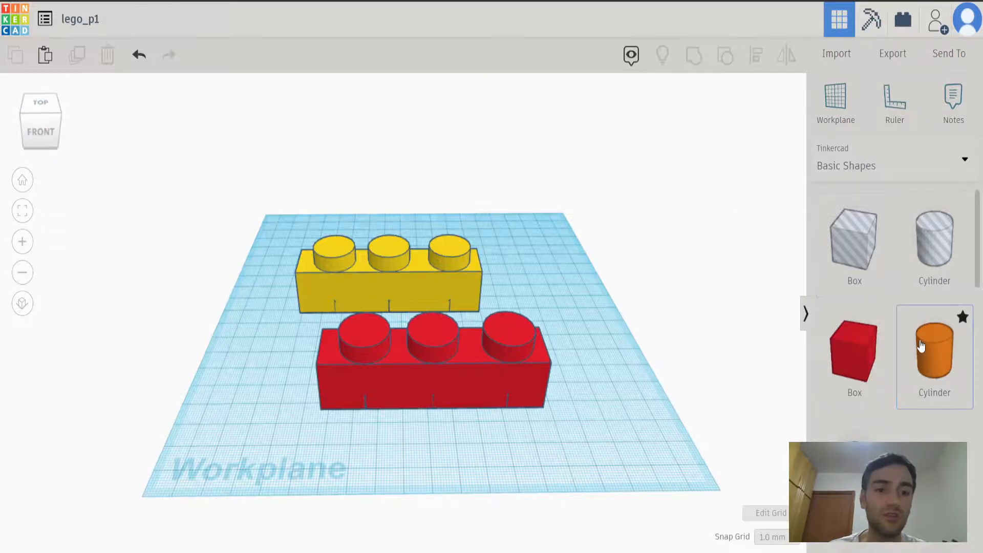
pyautogui.scroll(-3, 933, 338)
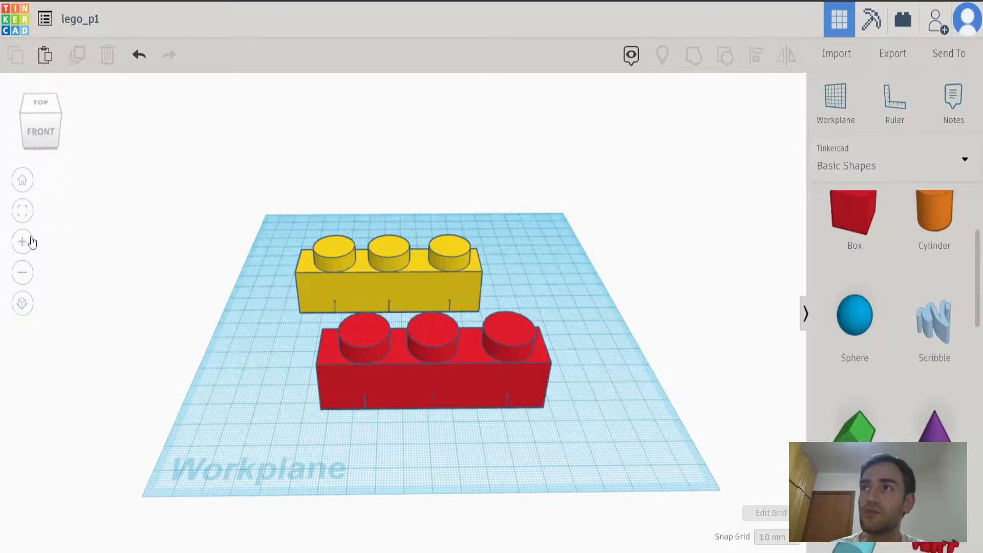
# View the two bricks from the top, front, right and corner directions and restore the home view.
pyautogui.click(40, 102)
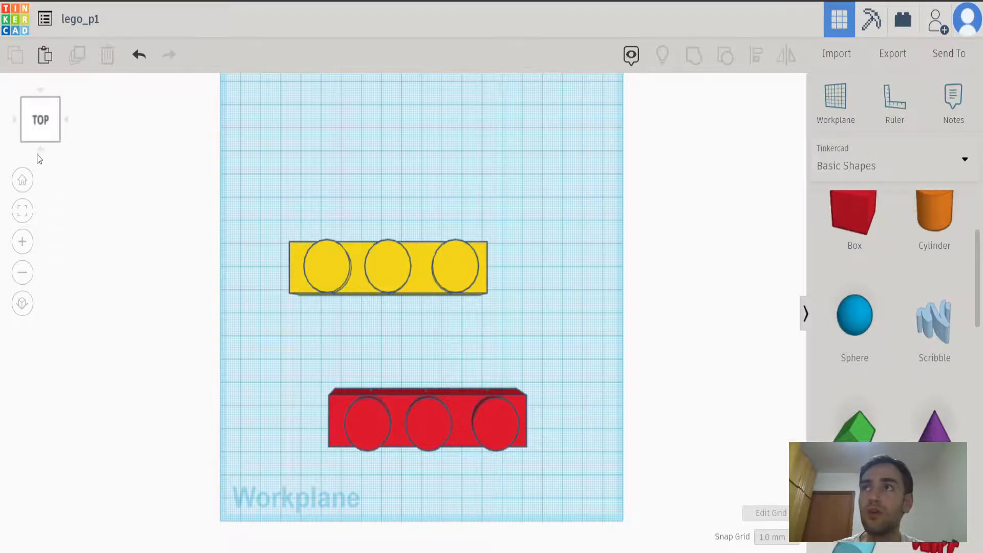
pyautogui.click(38, 150)
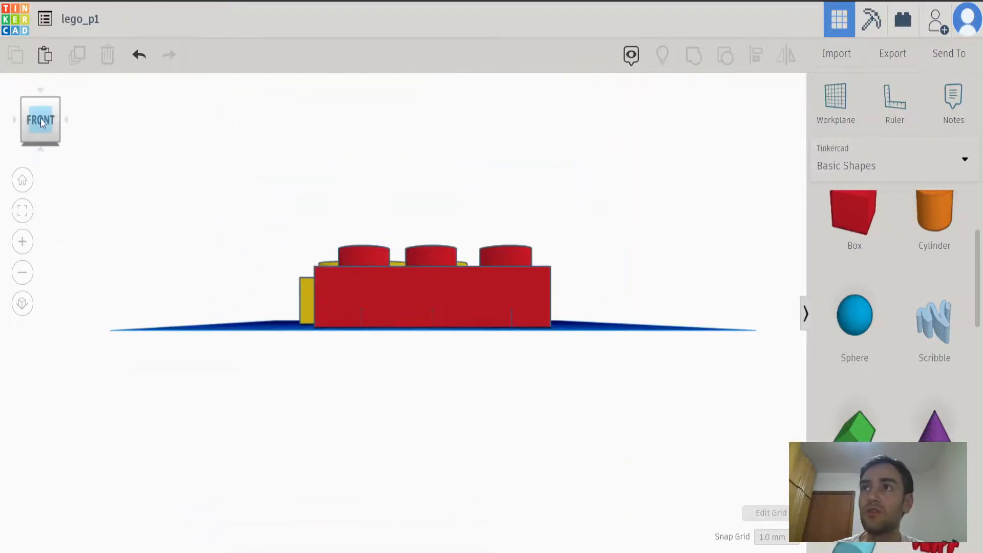
pyautogui.click(67, 120)
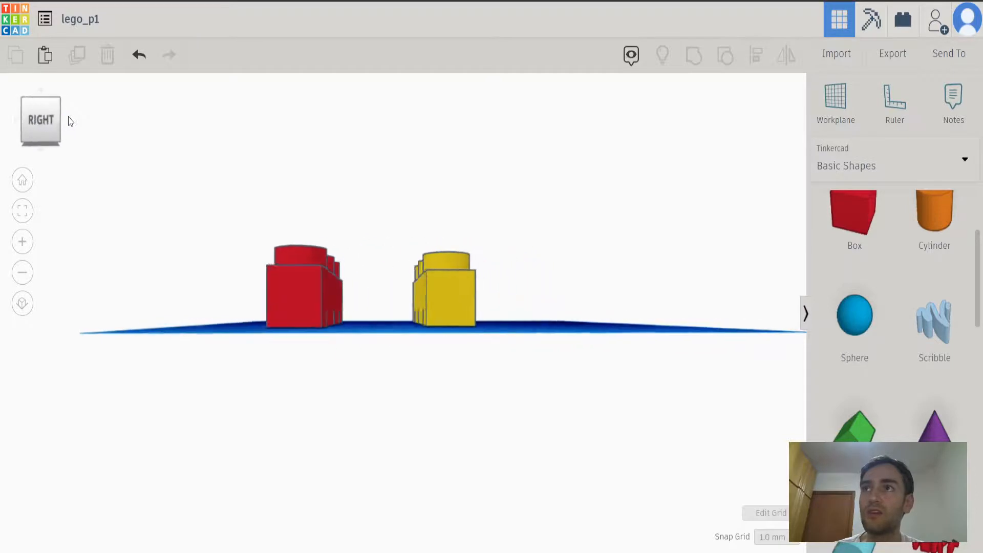
pyautogui.click(23, 123)
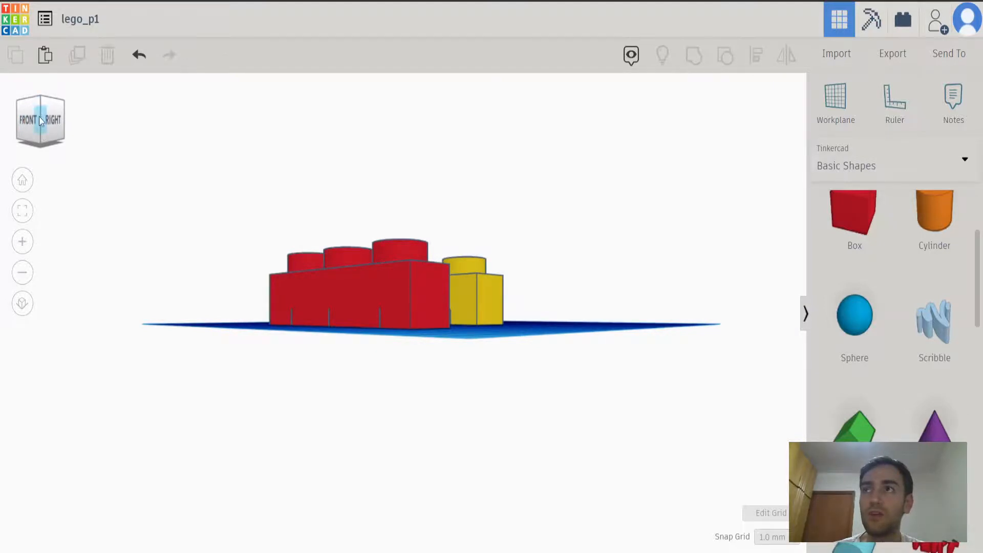
pyautogui.click(41, 101)
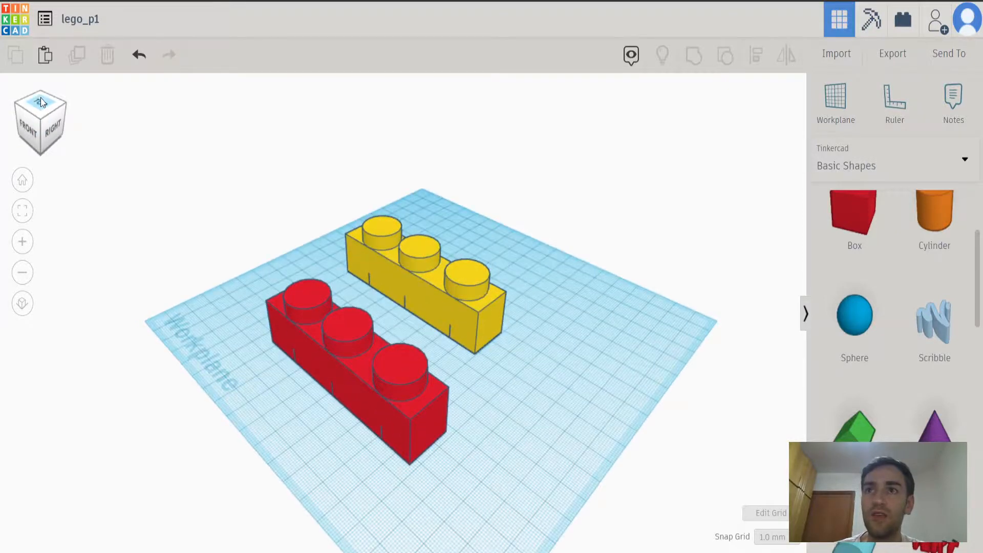
pyautogui.click(15, 107)
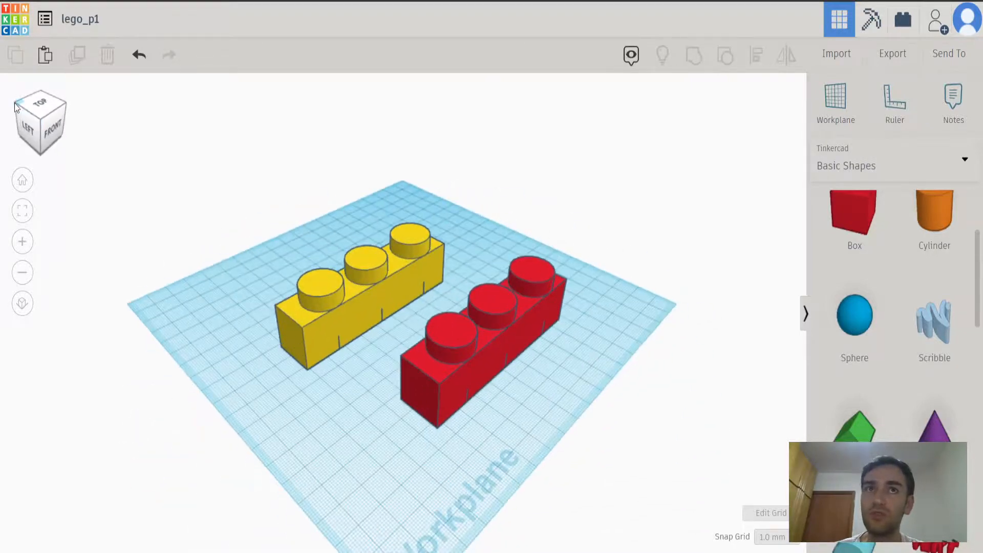
pyautogui.click(23, 182)
pyautogui.moveTo(199, 191); pyautogui.dragTo(168, 140, button='right')
pyautogui.click(19, 185)
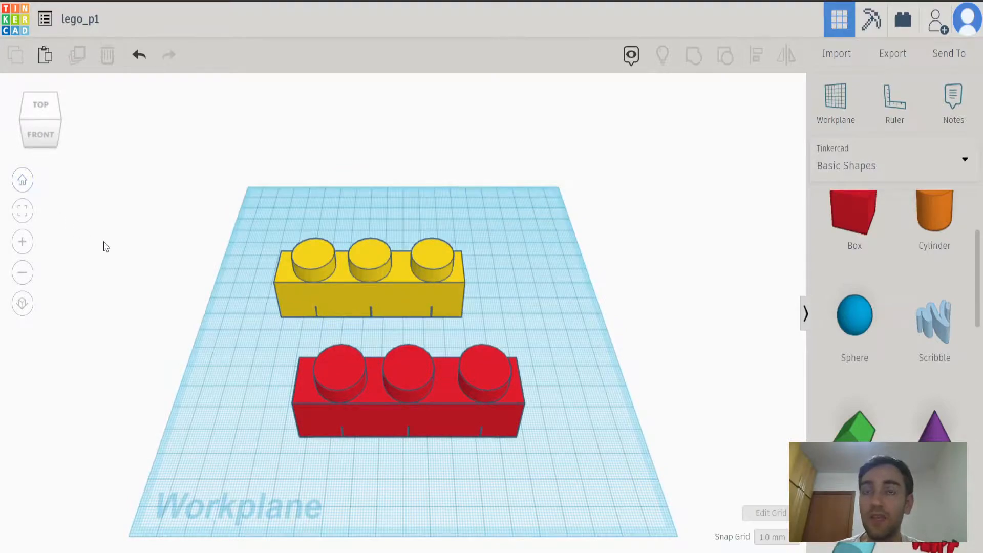
# Examine the two bricks up close from a low front-right angle and fit them both in the view.
pyautogui.scroll(-3, 216, 292)
pyautogui.scroll(4, 216, 292)
pyautogui.scroll(5, 216, 291)
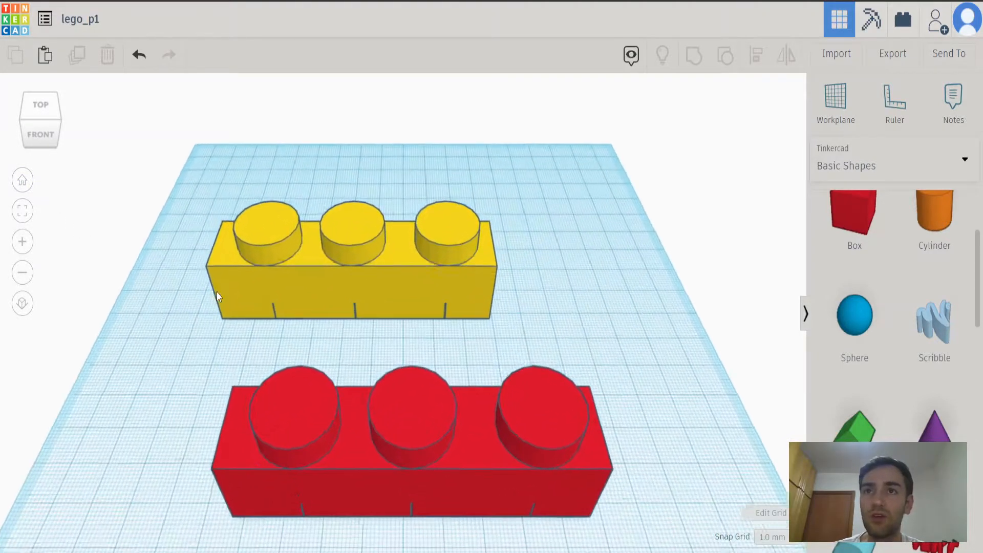
pyautogui.moveTo(361, 340); pyautogui.dragTo(270, 311, button='right')
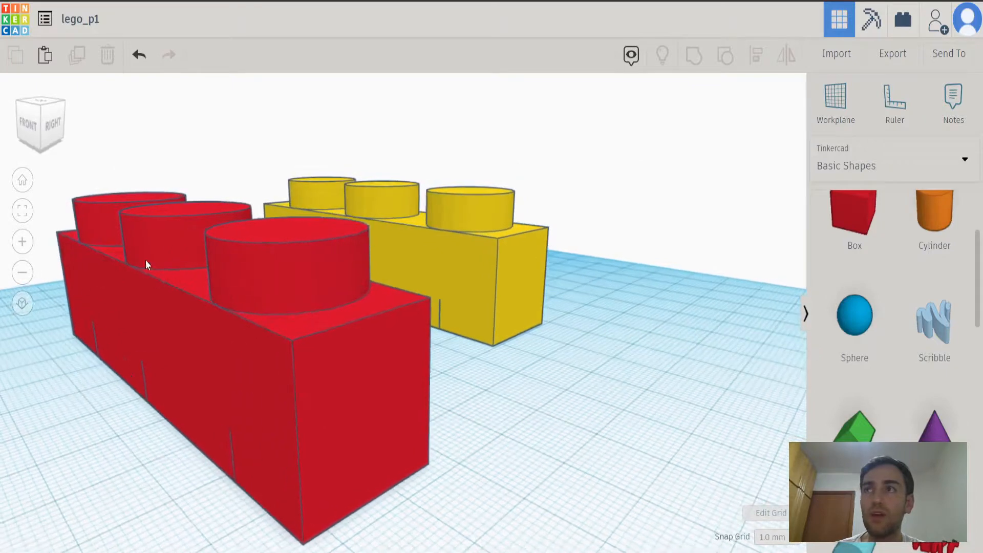
pyautogui.click(22, 211)
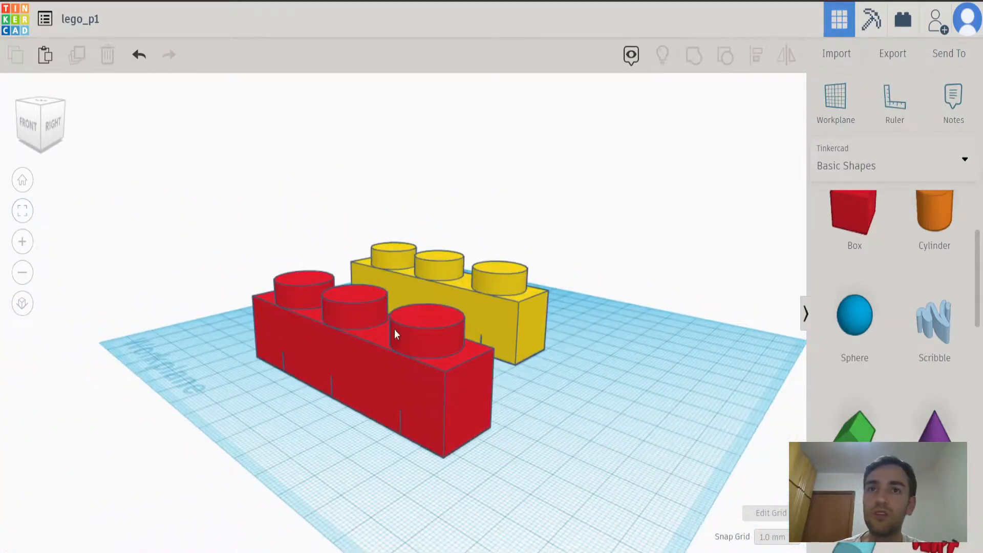
pyautogui.moveTo(404, 312); pyautogui.dragTo(428, 359, button='right')
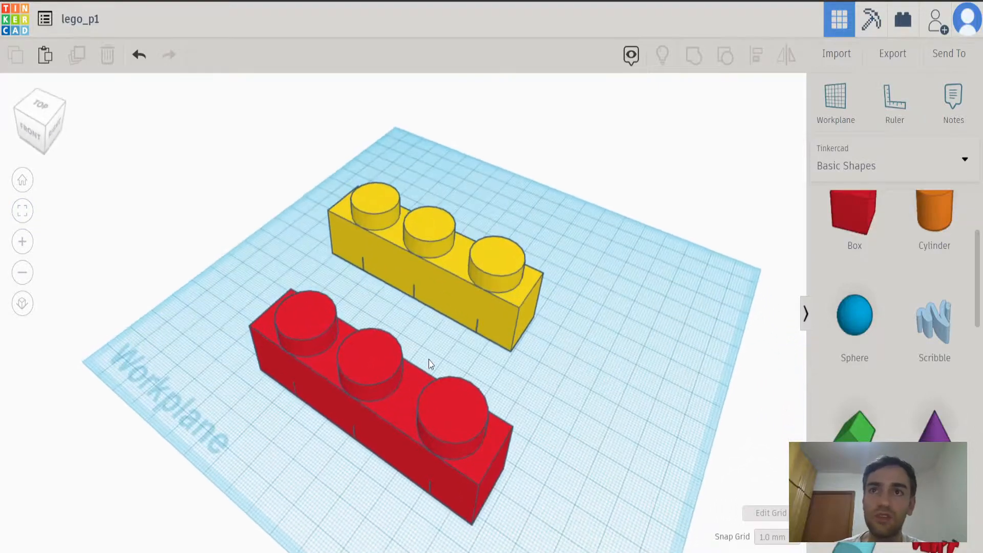
# Examine the bricks at closer and wider zoom levels, restore the home view and fit both bricks in the view.
pyautogui.click(23, 242)
pyautogui.click(22, 275)
pyautogui.click(20, 279)
pyautogui.click(20, 279)
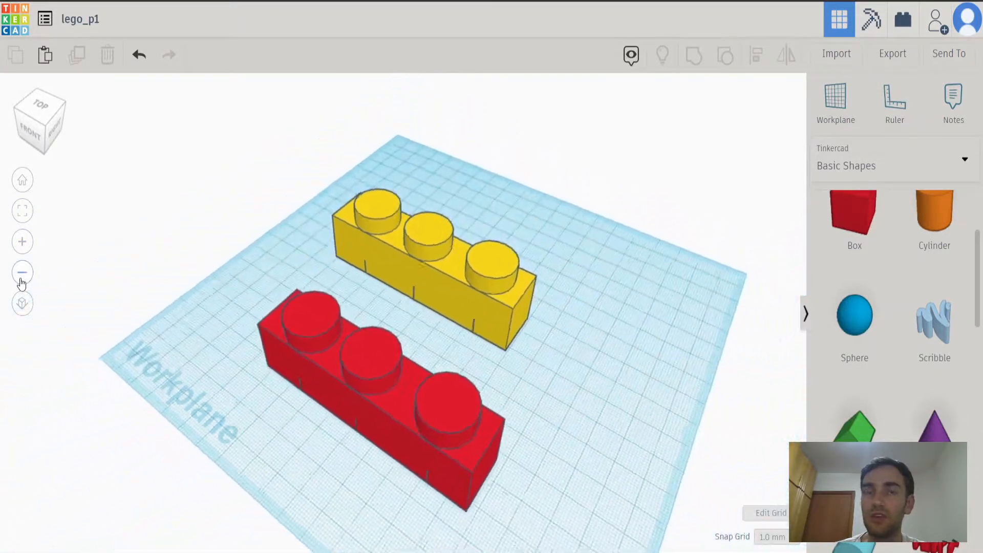
pyautogui.click(21, 280)
pyautogui.click(21, 248)
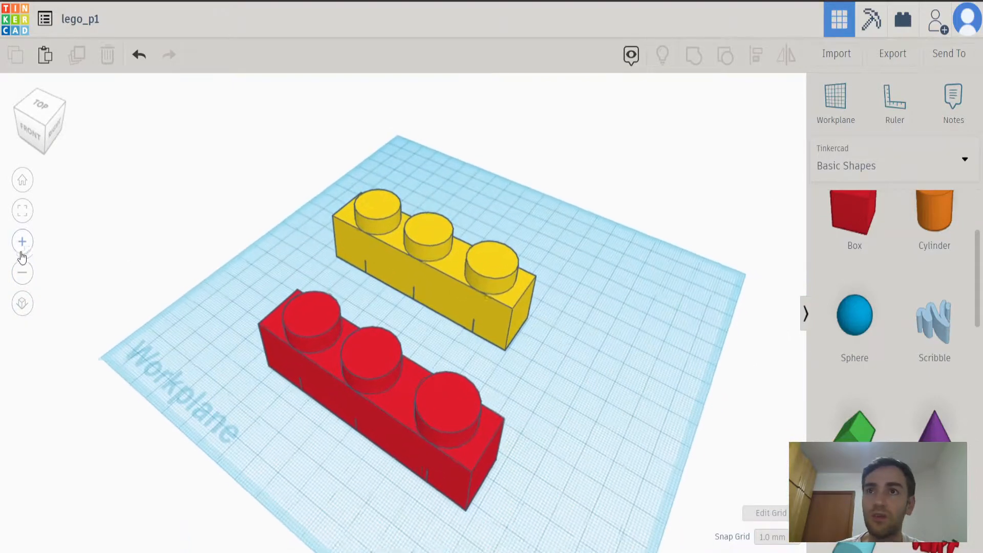
pyautogui.click(23, 282)
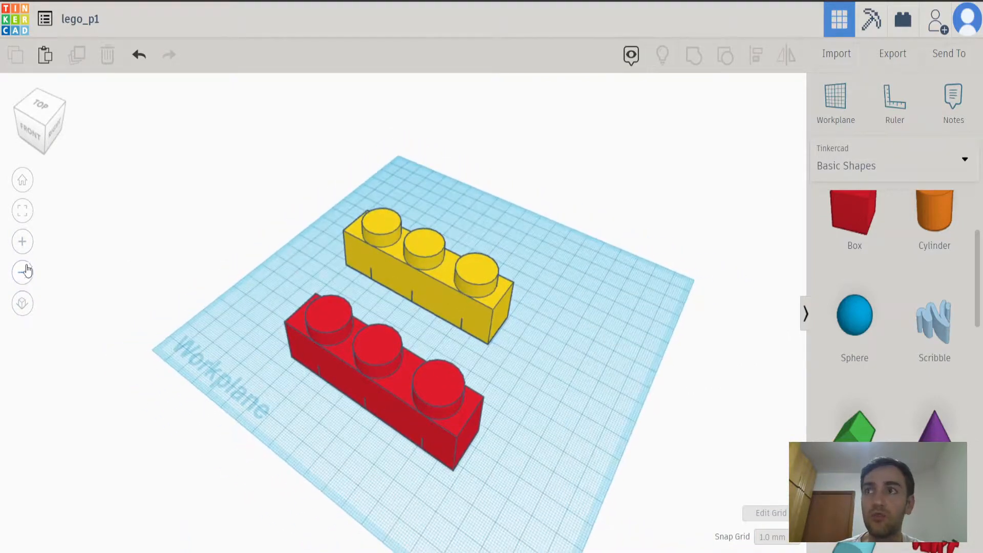
pyautogui.click(22, 180)
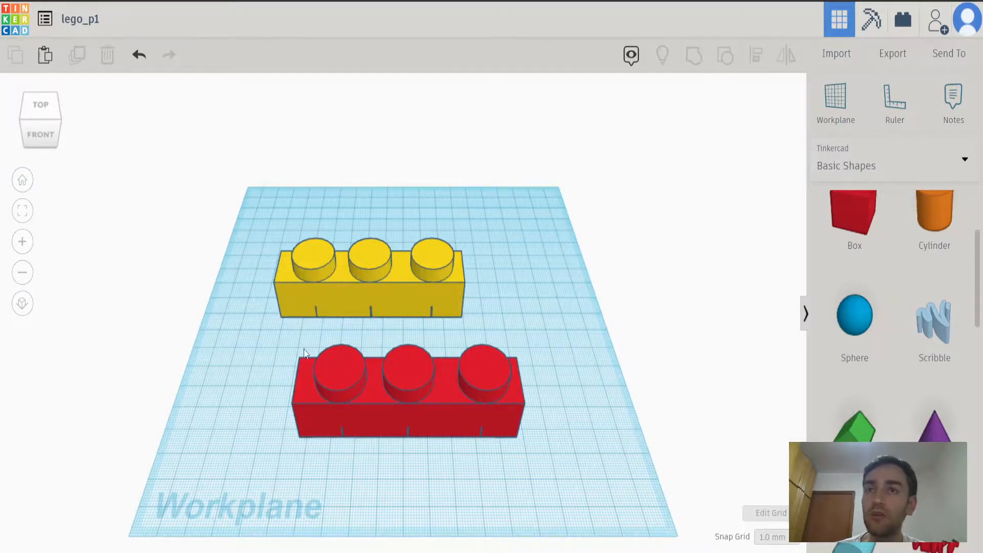
pyautogui.scroll(-6, 235, 266)
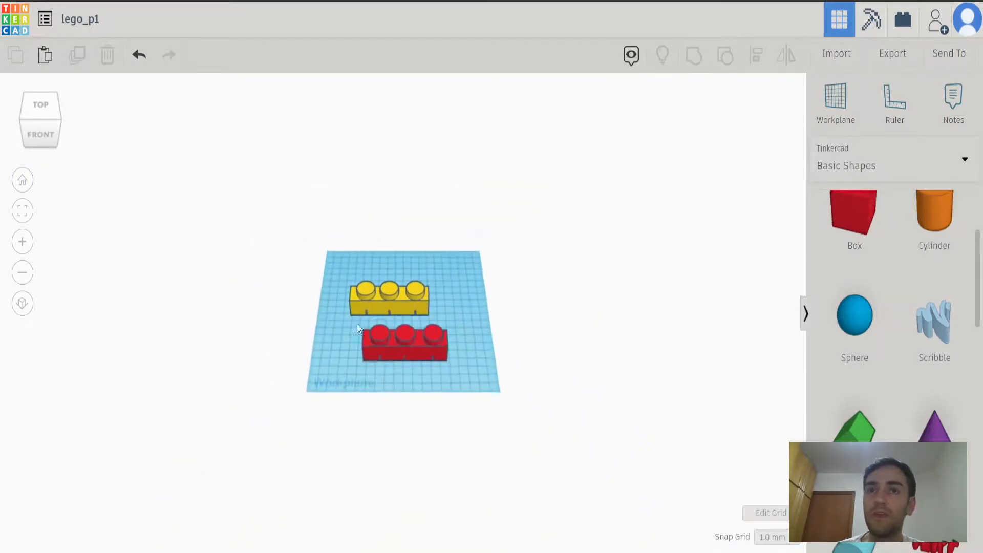
pyautogui.click(26, 210)
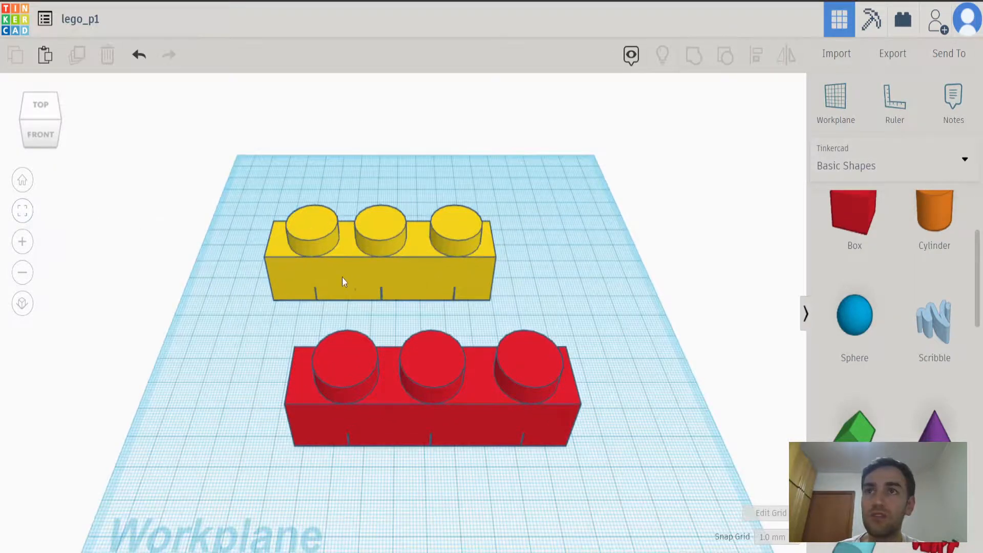
# Fit the view to the yellow brick, switch to a front-right corner view and fit the view to the red brick.
pyautogui.click(360, 275)
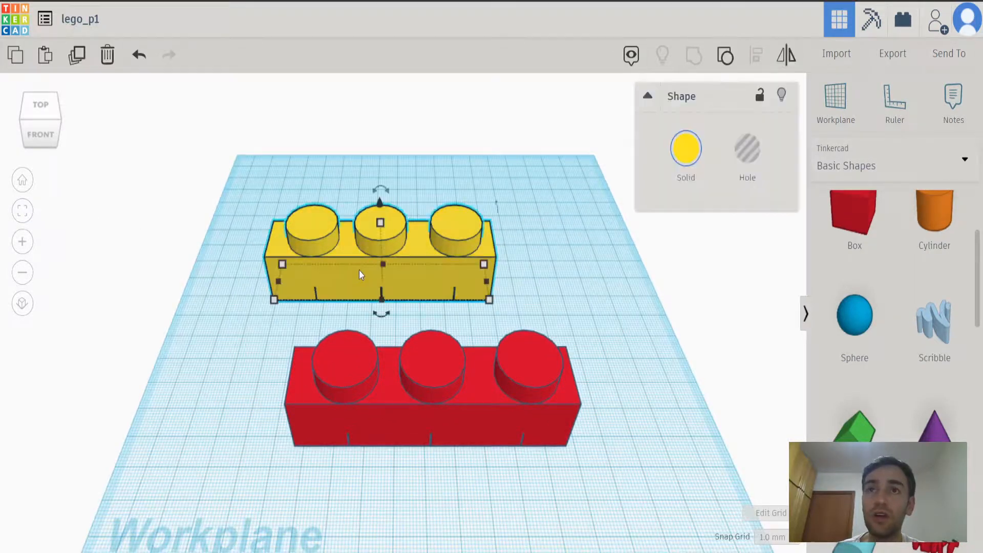
pyautogui.click(23, 211)
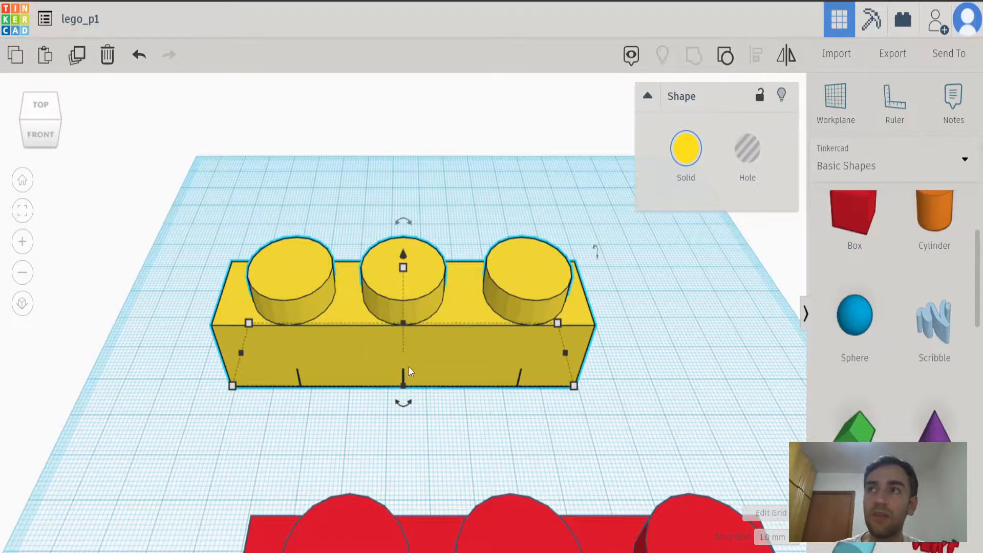
pyautogui.click(59, 138)
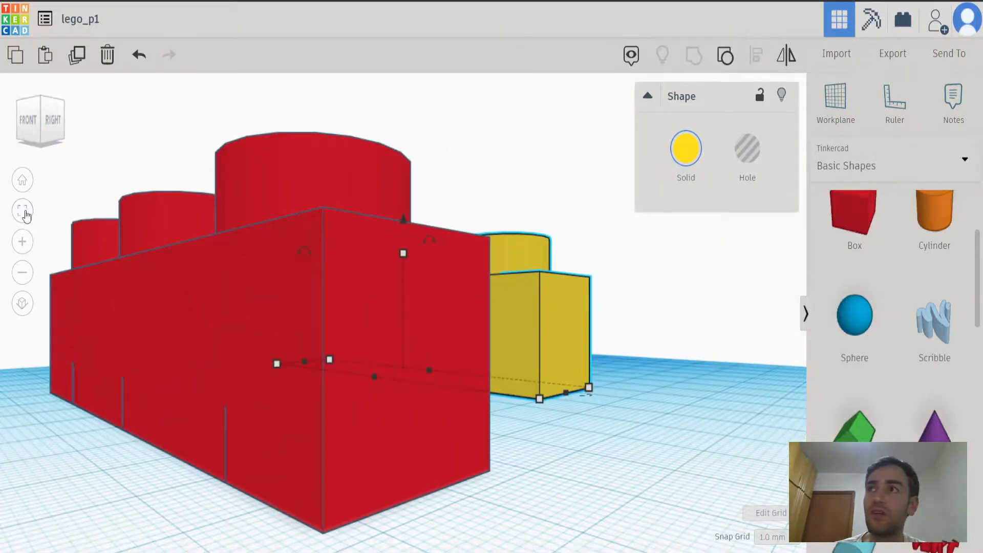
pyautogui.click(398, 295)
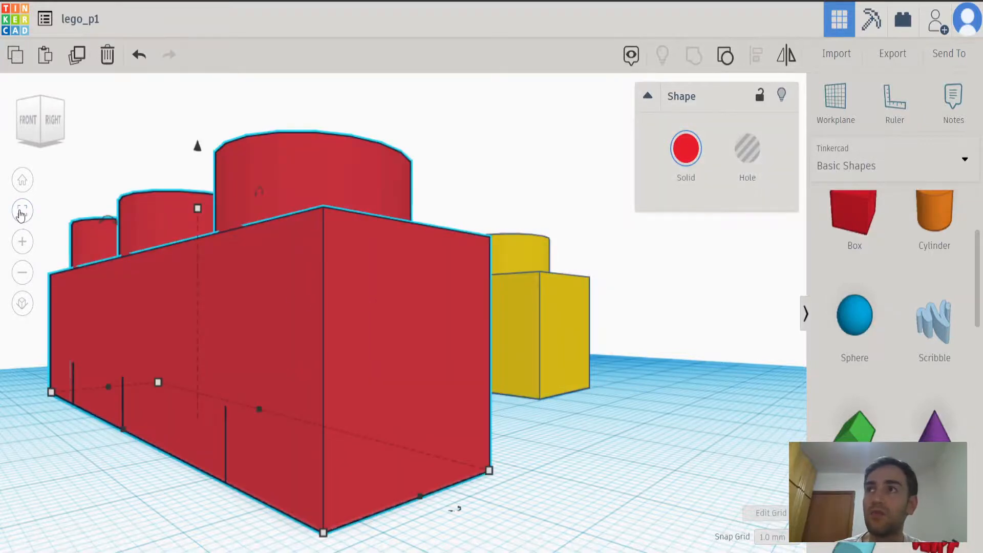
pyautogui.click(22, 210)
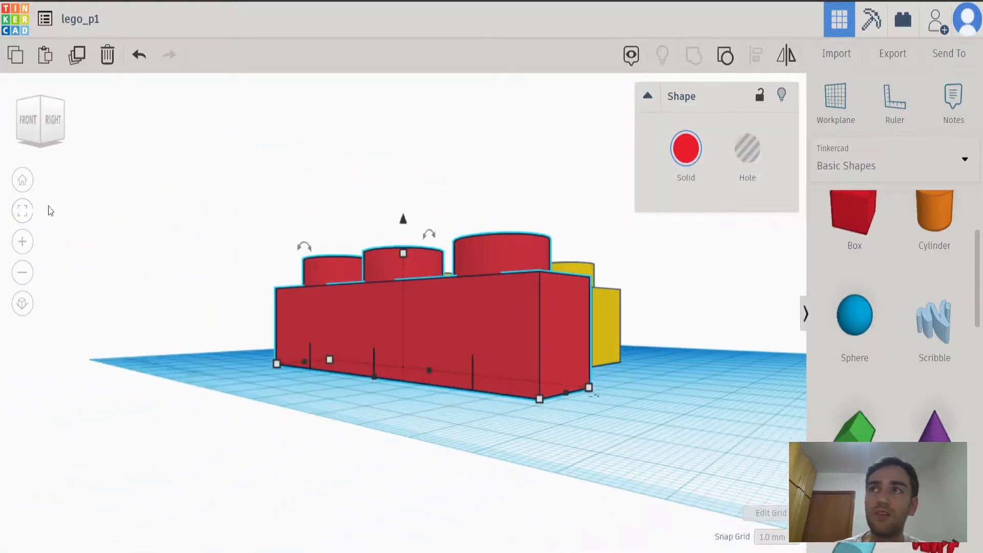
# View the bricks from the lower and upper front-right corners and straight from the top.
pyautogui.click(41, 145)
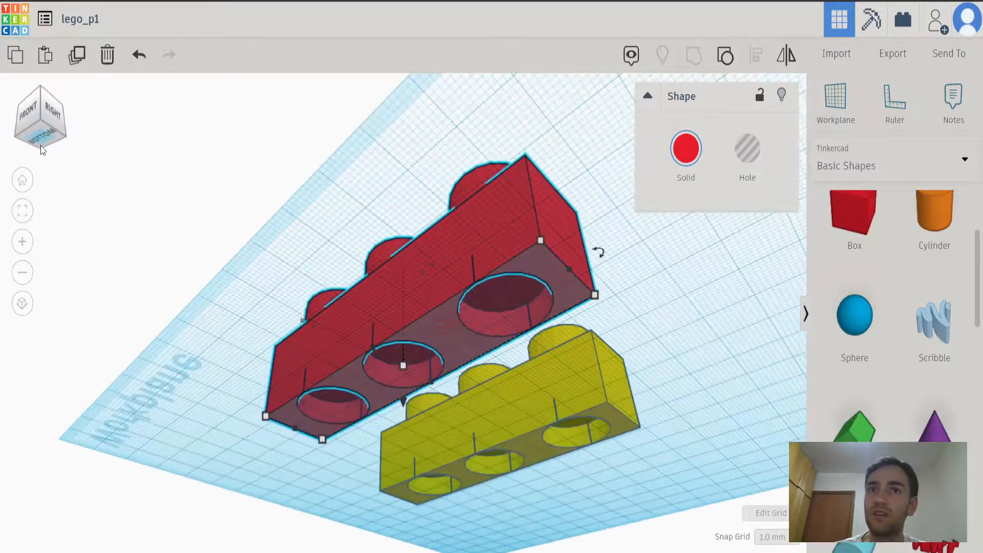
pyautogui.click(42, 88)
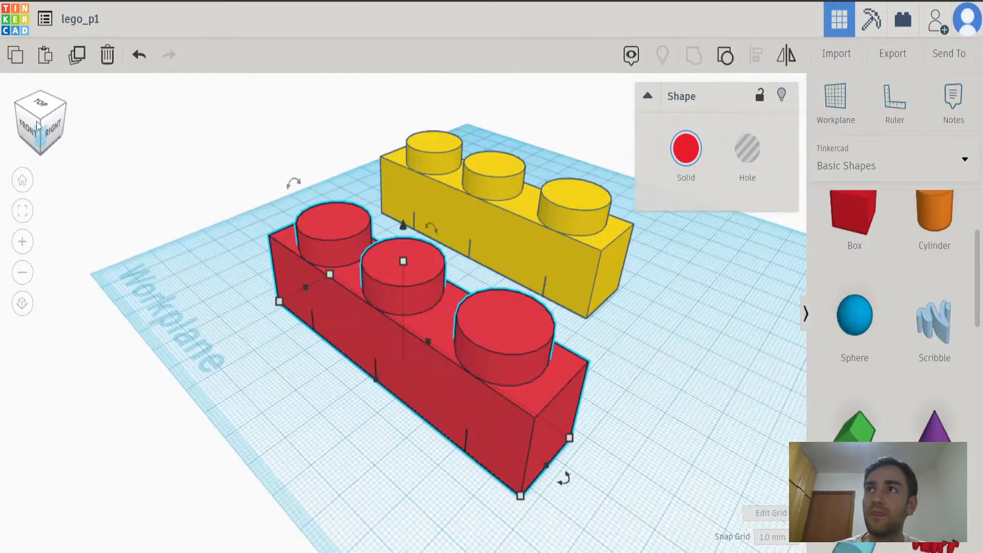
pyautogui.click(37, 125)
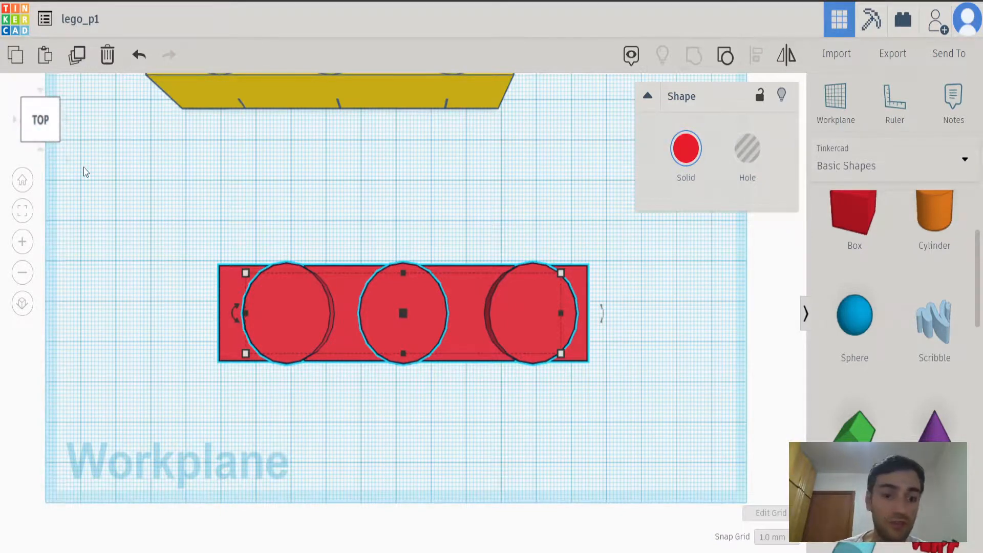
pyautogui.click(107, 221)
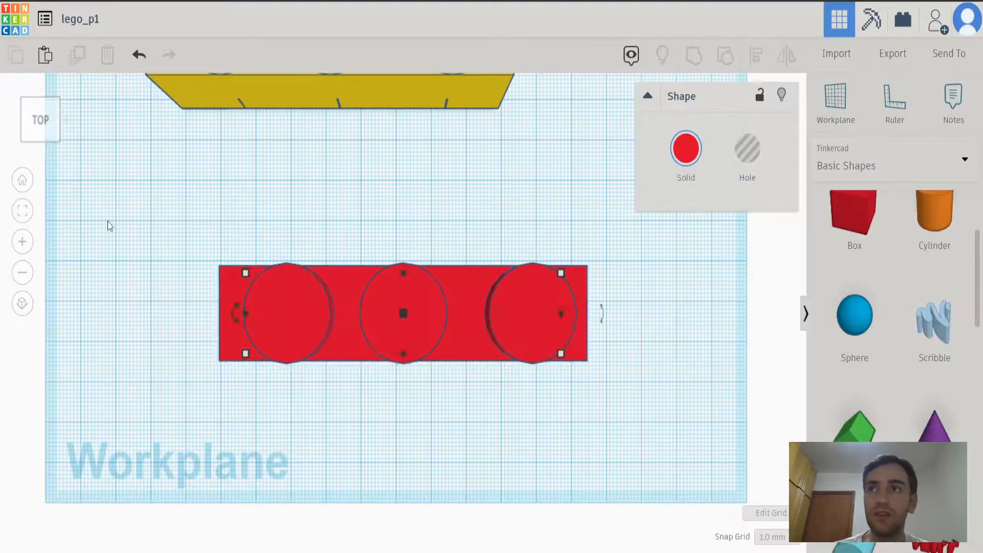
pyautogui.click(42, 123)
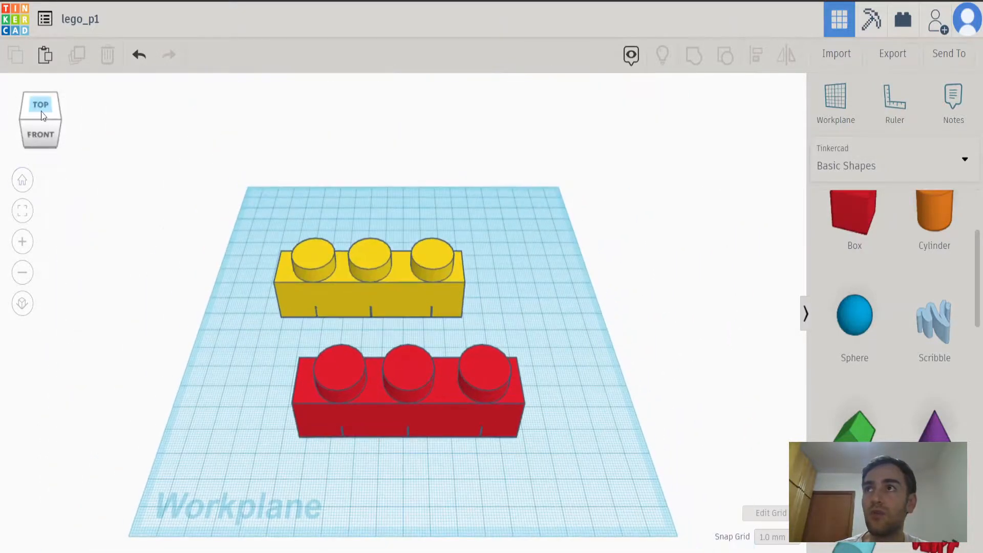
pyautogui.click(42, 113)
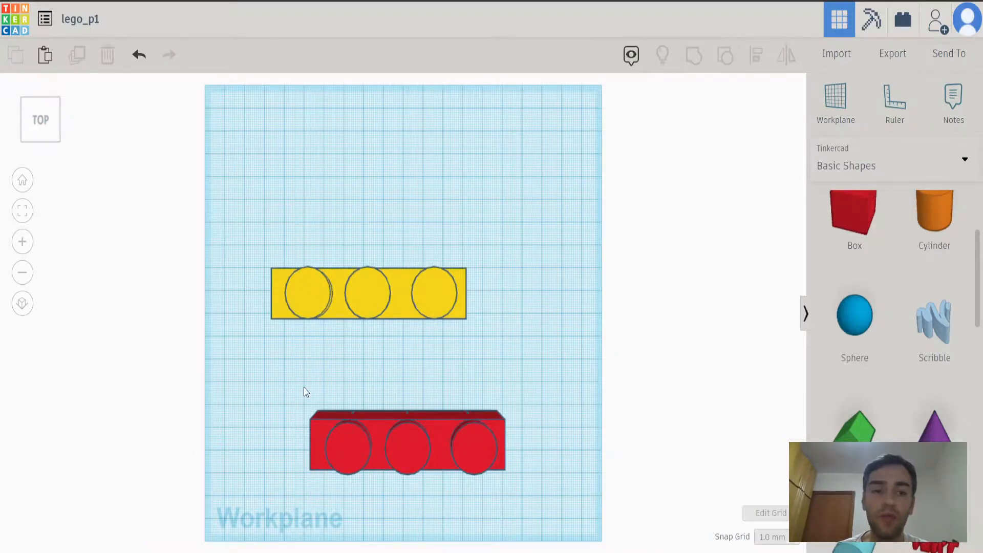
# Move the red brick about 17 mm toward the left edge of the workplane.
pyautogui.moveTo(255, 417); pyautogui.dragTo(307, 321, button='right')
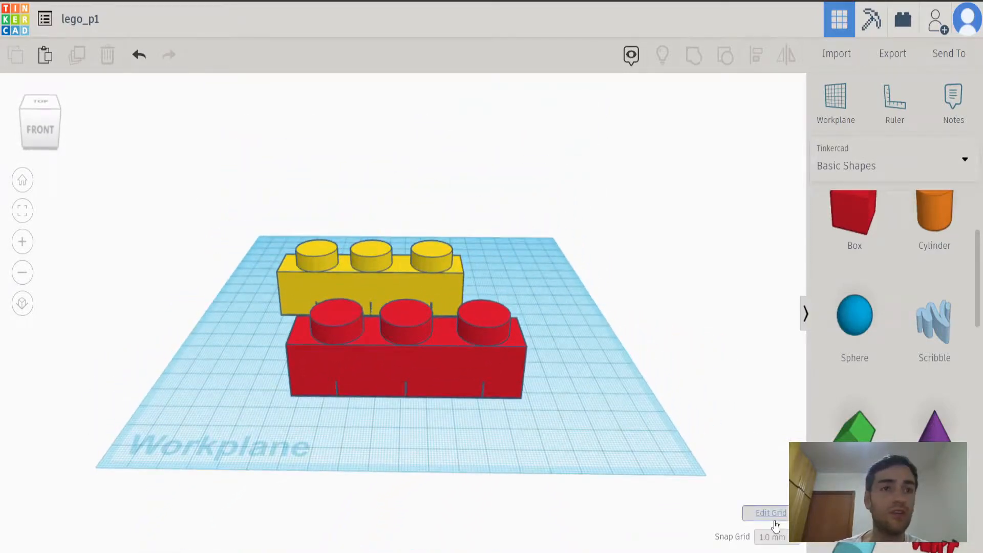
pyautogui.moveTo(438, 428); pyautogui.dragTo(576, 447, button='right')
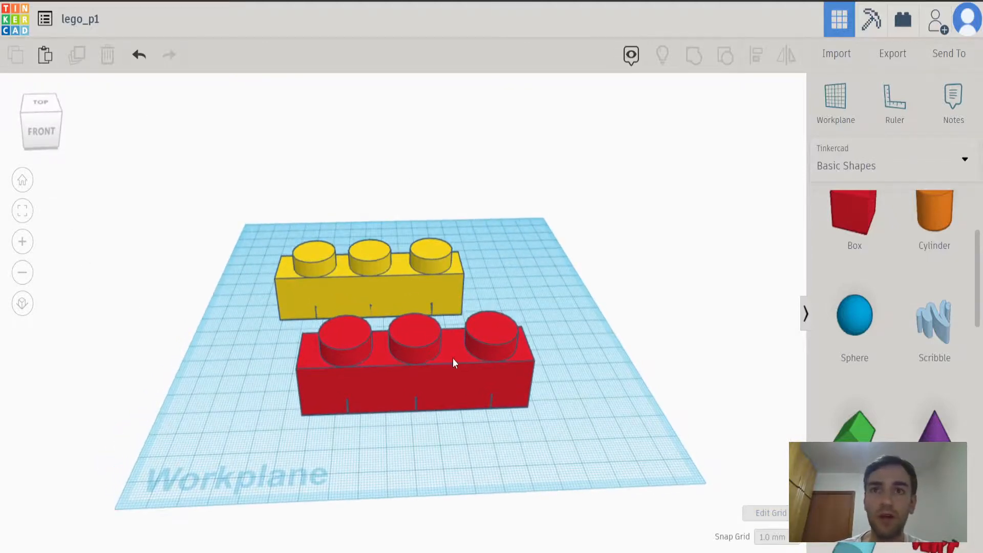
pyautogui.moveTo(425, 396); pyautogui.dragTo(423, 419)
pyautogui.moveTo(409, 408); pyautogui.dragTo(389, 399)
# Set the snap grid to 0.1 mm and shift the red brick about 2 mm to the right and toward the front.
pyautogui.click(771, 538)
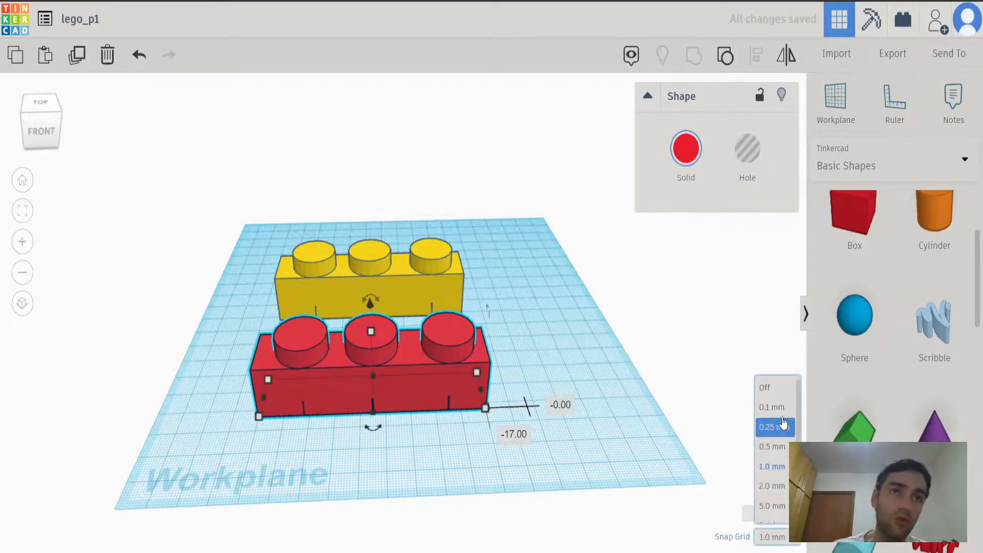
pyautogui.click(783, 419)
pyautogui.moveTo(409, 389)
pyautogui.mouseDown()
pyautogui.moveTo(415, 406)
pyautogui.moveTo(405, 398)
pyautogui.moveTo(414, 395)
pyautogui.mouseUp()
# Set the snap grid to 5.0 mm and move the red brick about 32 mm left, then 40 mm right and 5 mm forward.
pyautogui.click(772, 537)
pyautogui.click(773, 506)
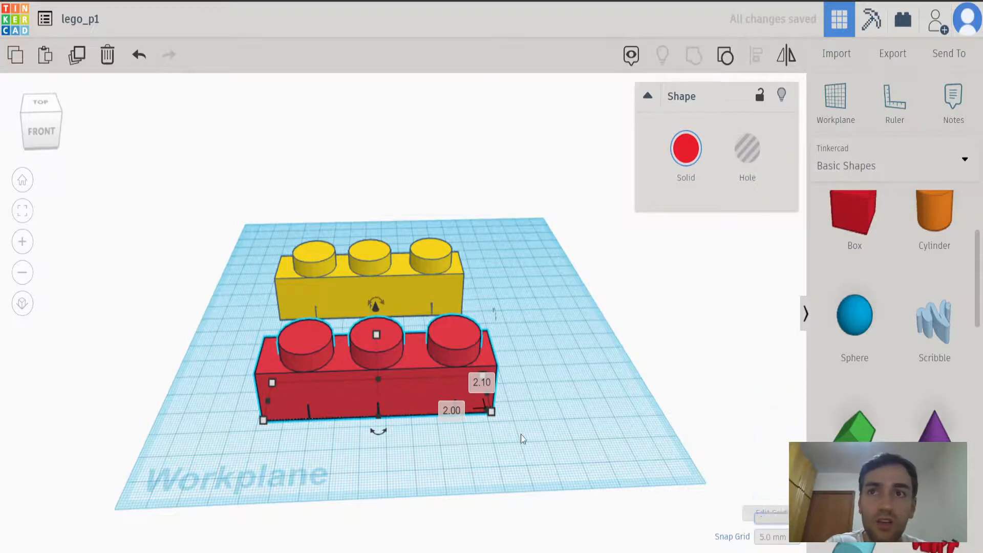
pyautogui.moveTo(423, 403); pyautogui.dragTo(340, 404)
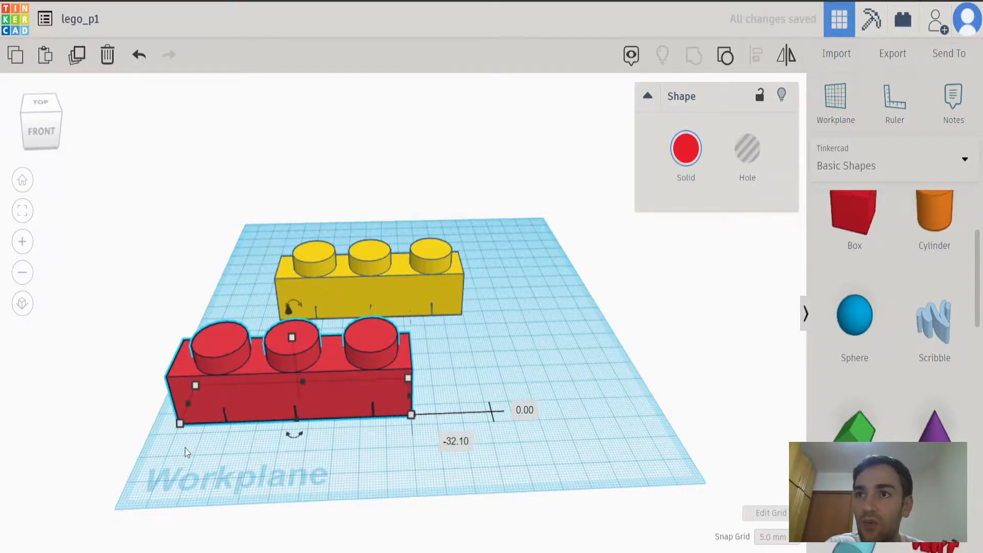
pyautogui.moveTo(268, 402); pyautogui.dragTo(378, 409)
# Set the snap grid to 1.0 mm and deselect the red brick.
pyautogui.click(773, 537)
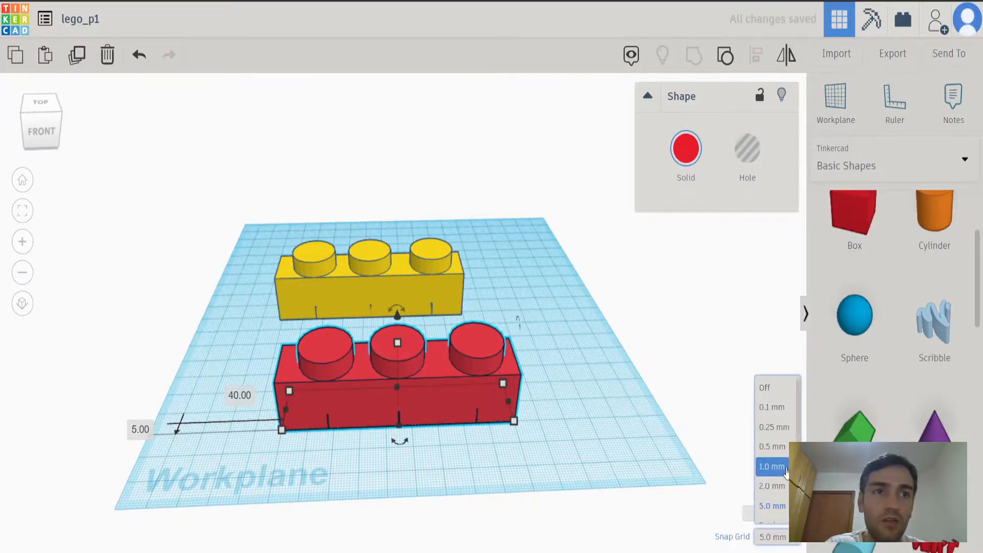
pyautogui.click(772, 466)
pyautogui.click(685, 360)
# Try rotating the red brick horizontally on the workplane and undo the rotation.
pyautogui.moveTo(610, 423); pyautogui.dragTo(584, 466, button='right')
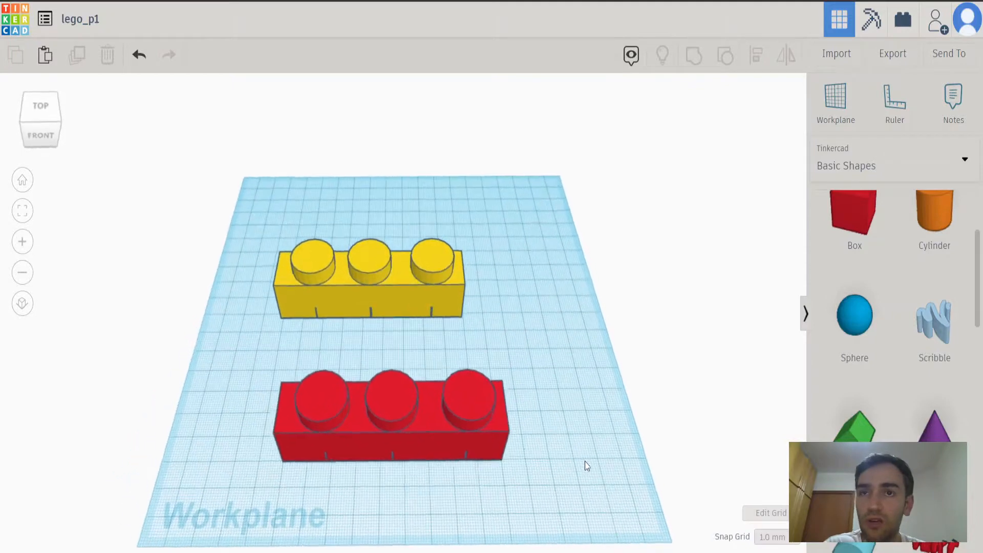
pyautogui.click(432, 440)
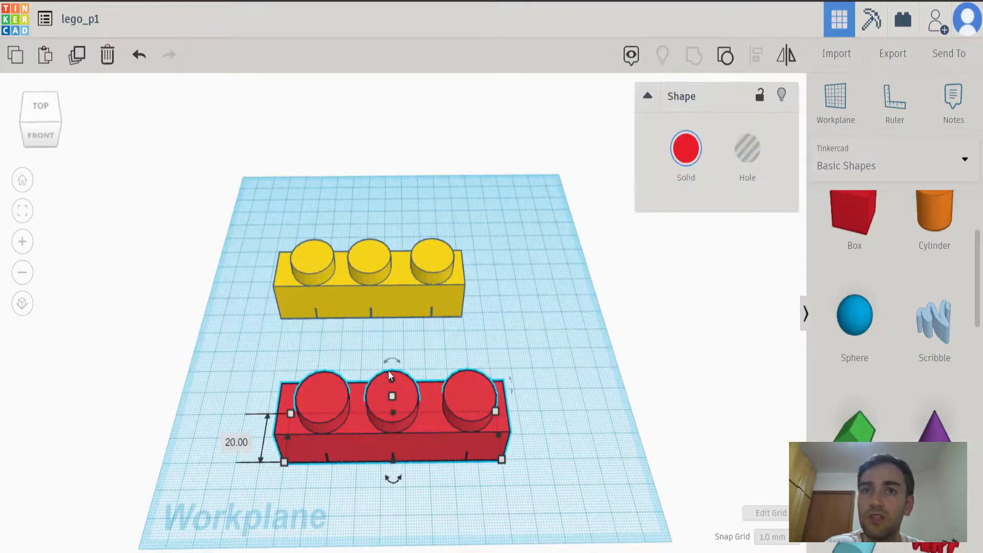
pyautogui.moveTo(391, 481); pyautogui.dragTo(545, 514)
pyautogui.click(607, 392)
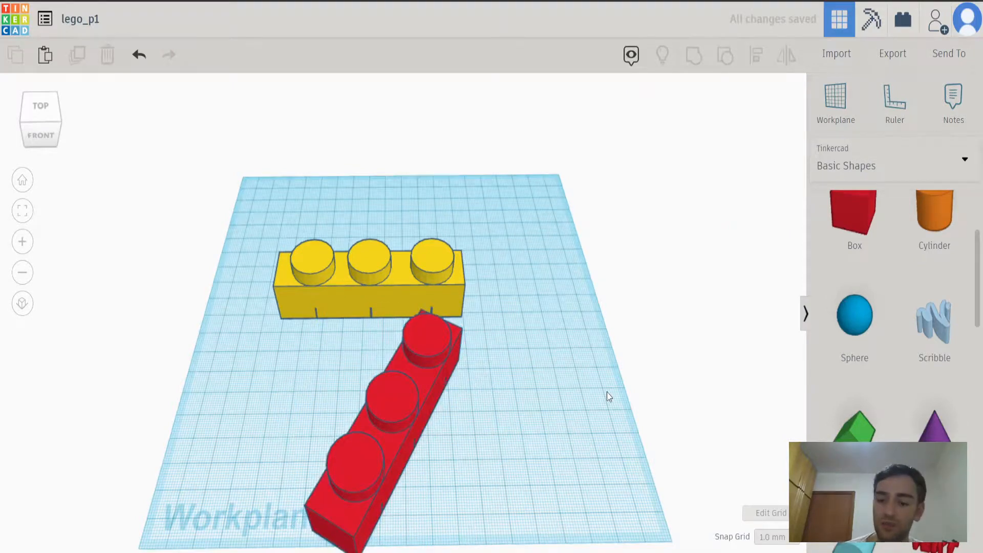
pyautogui.hotkey('ctrl', 'z')
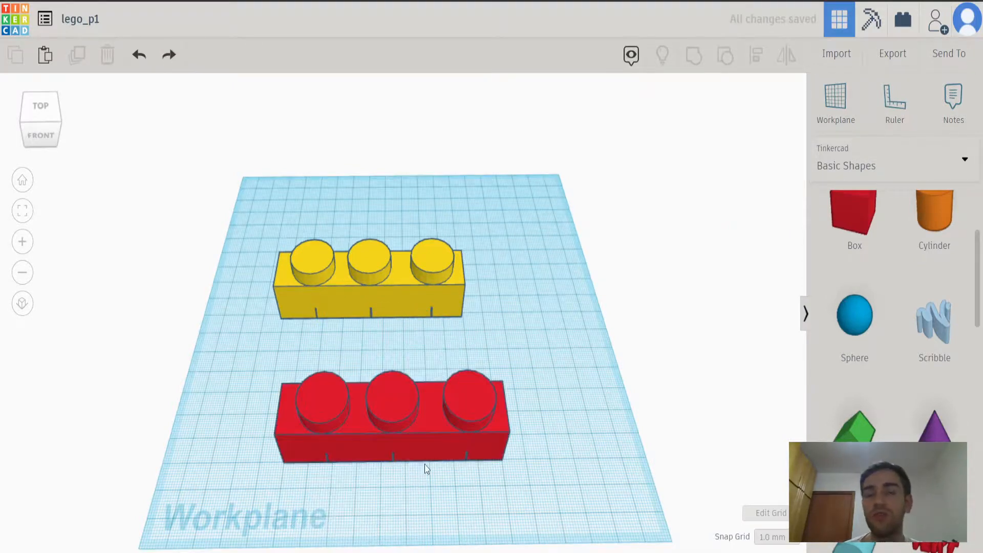
# Move the red brick 2 mm to the right and 2 mm toward the back.
pyautogui.click(425, 440)
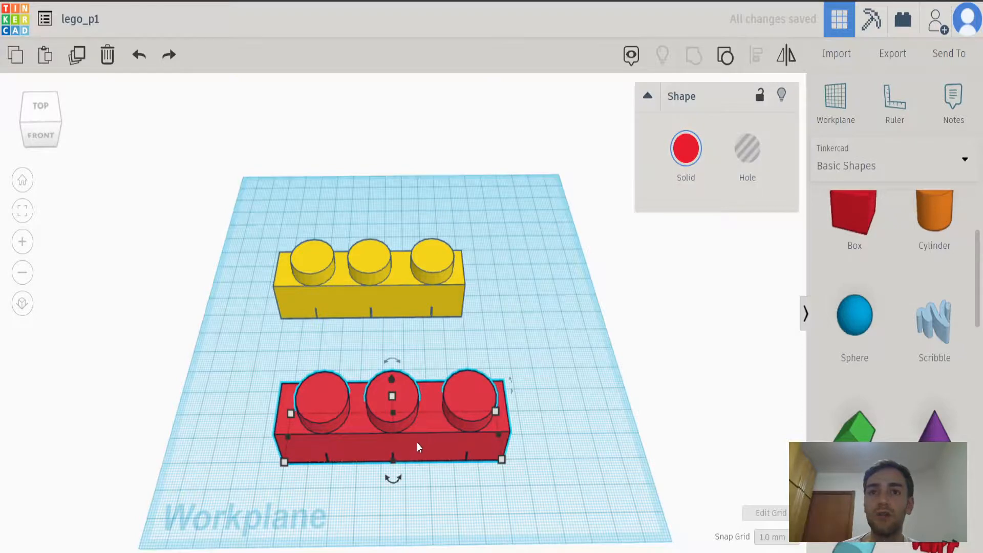
pyautogui.moveTo(431, 441)
pyautogui.mouseDown()
pyautogui.moveTo(496, 444)
pyautogui.moveTo(428, 419)
pyautogui.moveTo(435, 433)
pyautogui.mouseUp()
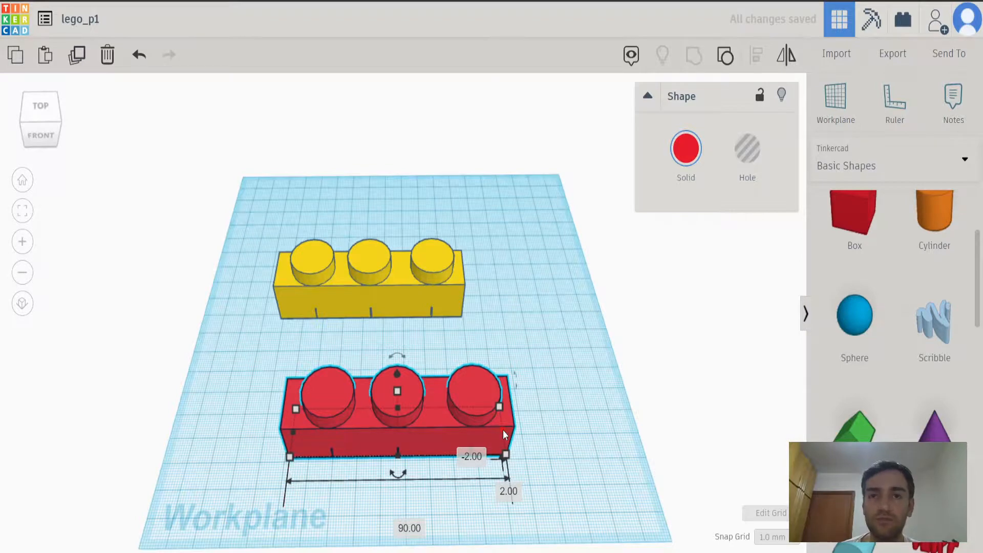
# Try stretching the red brick to 168 mm long and scaling it proportionally to 188 mm long, undoing each change.
pyautogui.moveTo(503, 430); pyautogui.dragTo(680, 421)
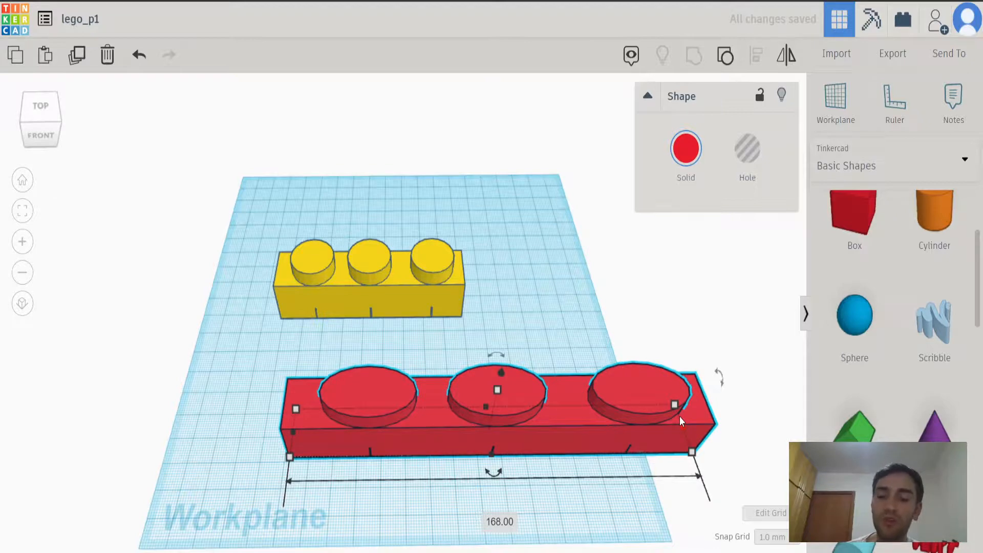
pyautogui.hotkey('ctrl', 'z')
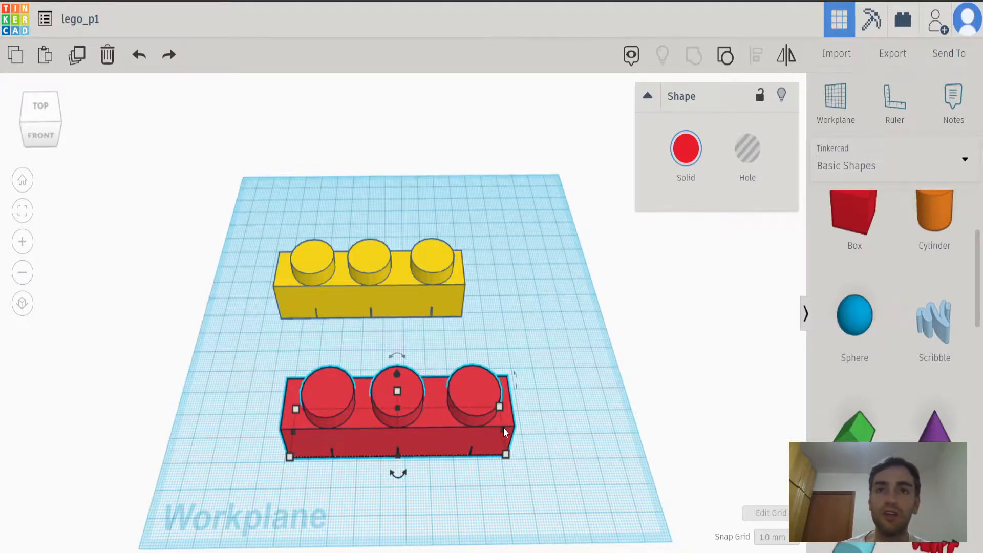
pyautogui.moveTo(503, 430)
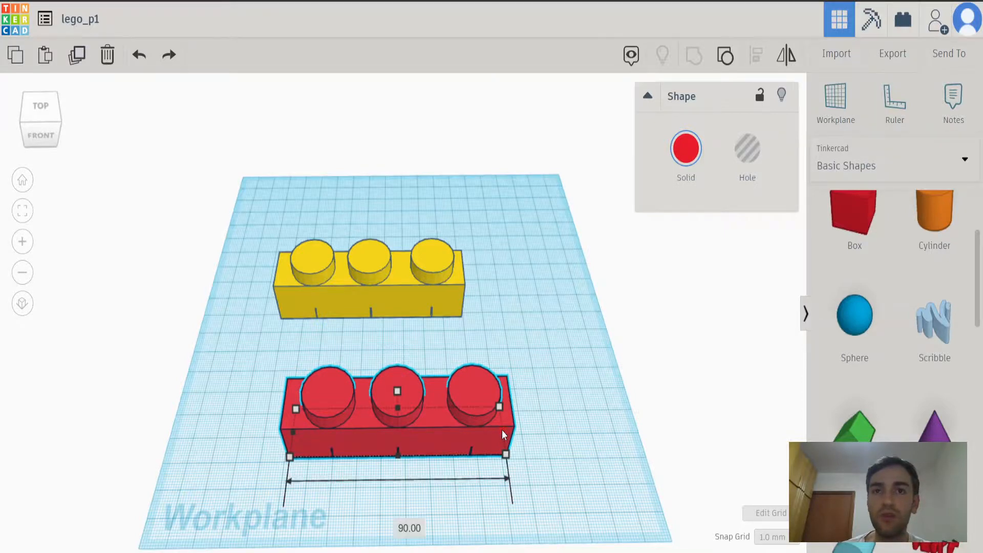
pyautogui.moveTo(503, 434); pyautogui.dragTo(715, 394)
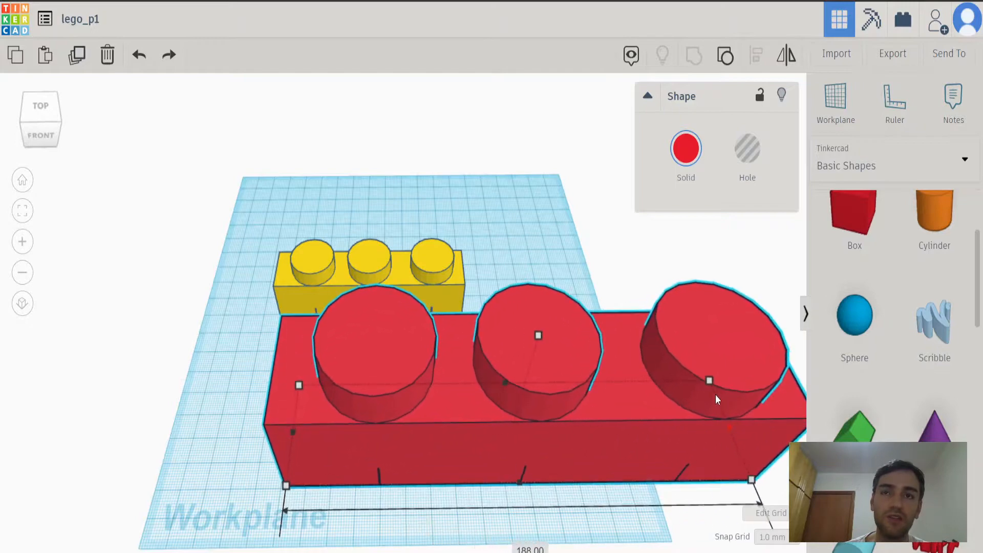
pyautogui.hotkey('ctrl', 'z')
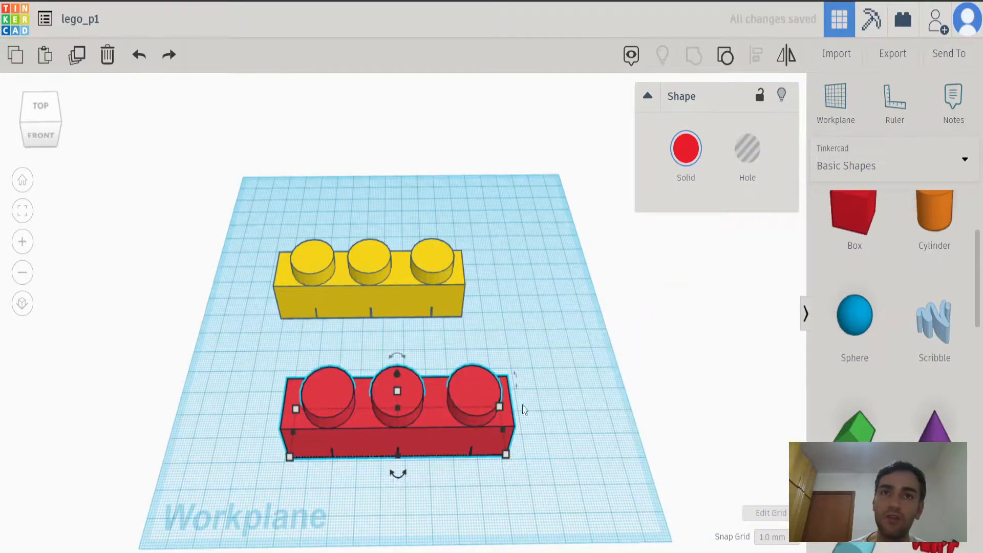
# Try stretching the red brick's length again and resizing its footprint to 121 by 26.89 mm, undoing both changes.
pyautogui.moveTo(501, 429); pyautogui.dragTo(733, 413)
pyautogui.hotkey('ctrl', 'z')
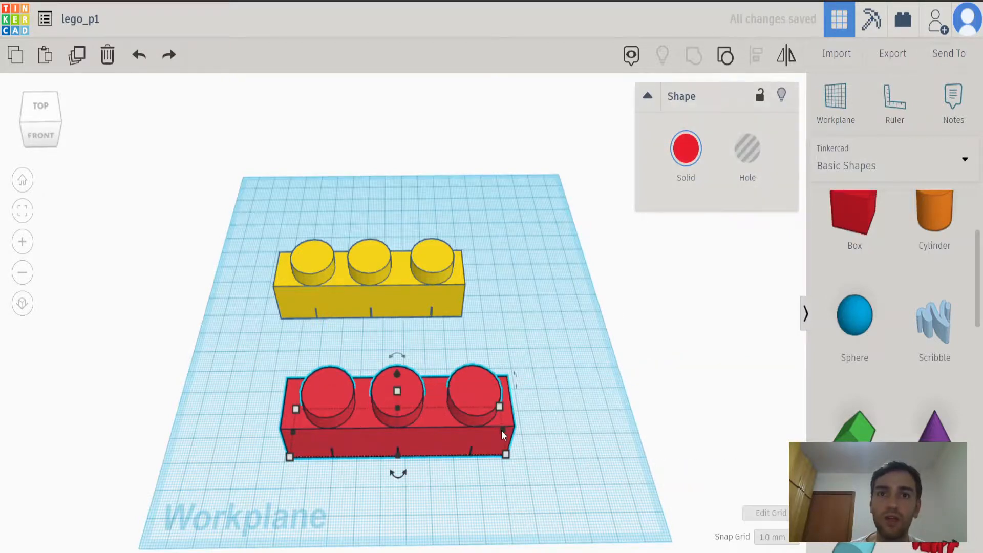
pyautogui.keyDown('shift'); pyautogui.moveTo(506, 458); pyautogui.dragTo(573, 472); pyautogui.keyUp('shift')
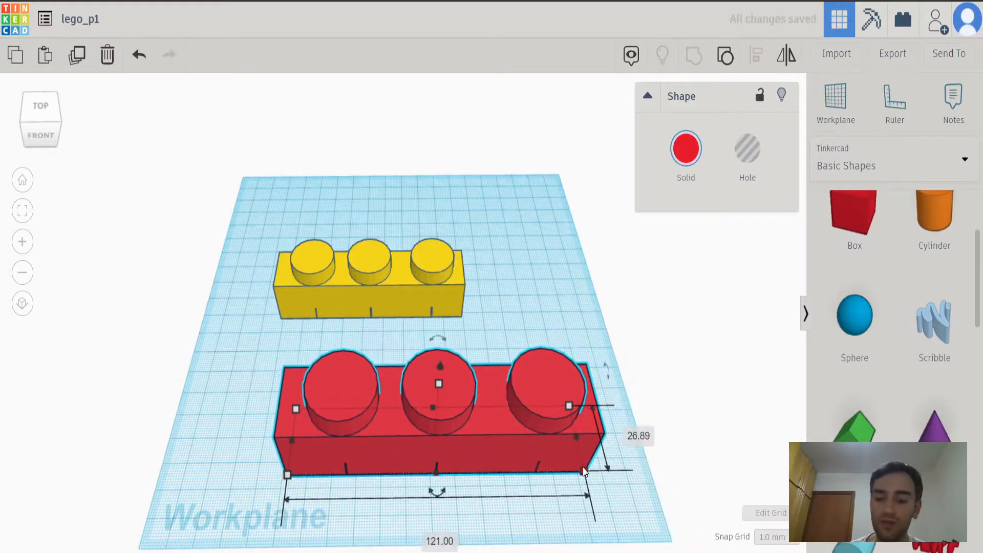
pyautogui.hotkey('ctrl', 'z')
pyautogui.click(576, 429)
# Hide the red brick, show all hidden shapes again and clear the selection.
pyautogui.moveTo(558, 375); pyautogui.dragTo(503, 411, button='right')
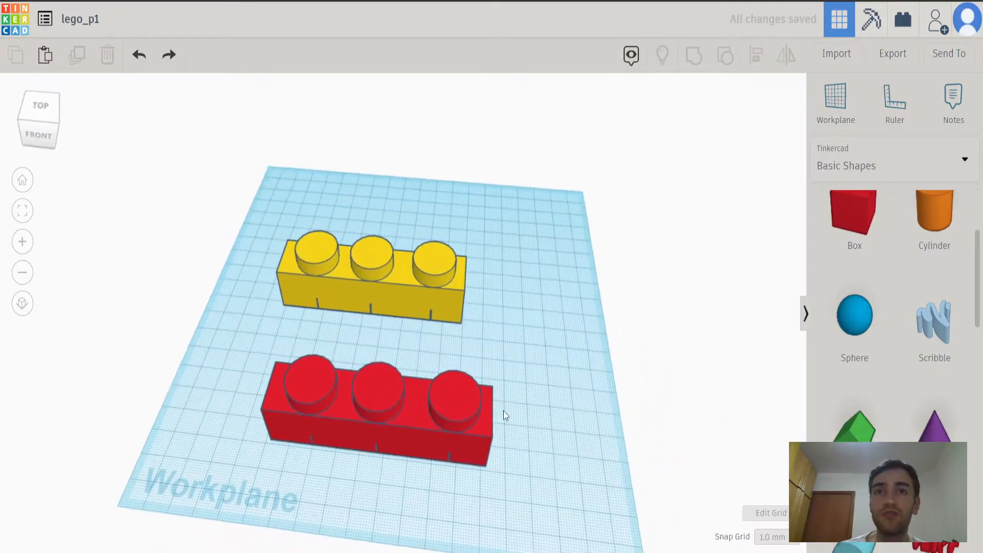
pyautogui.click(462, 413)
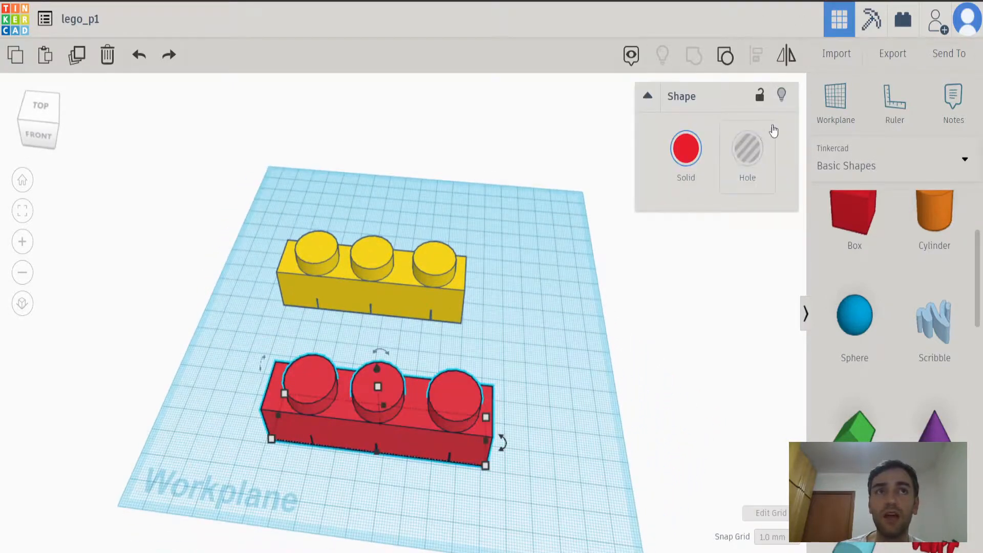
pyautogui.click(781, 101)
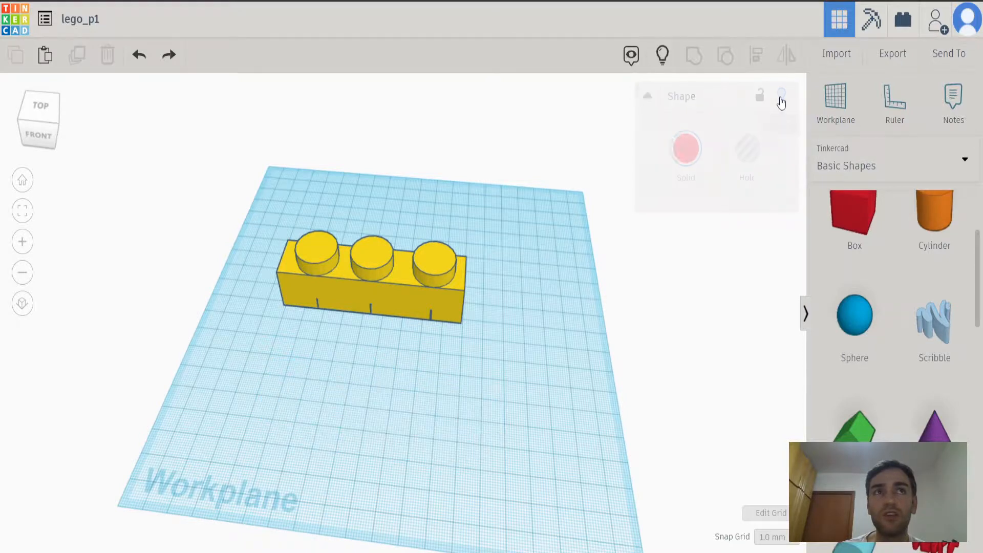
pyautogui.click(662, 55)
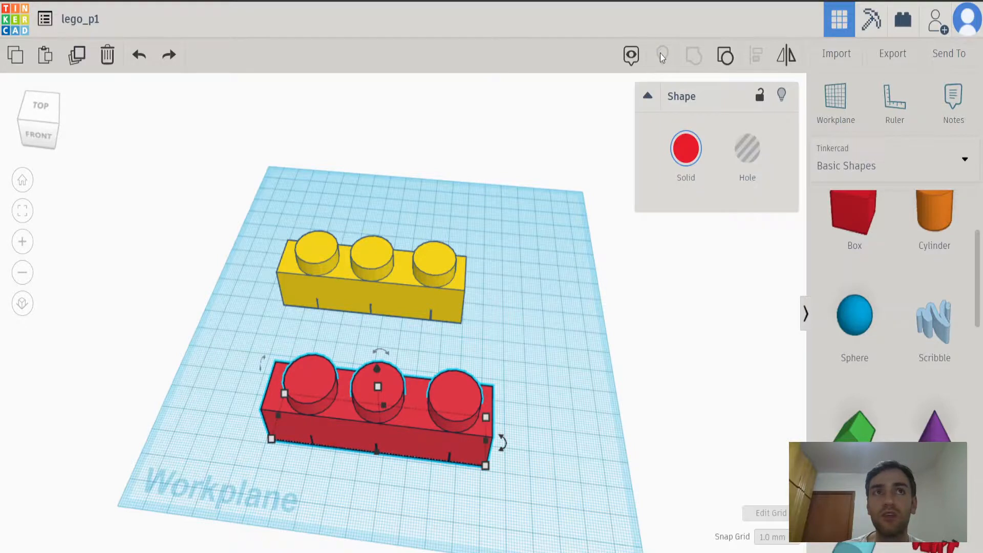
pyautogui.click(615, 322)
# Lock the red brick against editing and deselect it.
pyautogui.click(485, 395)
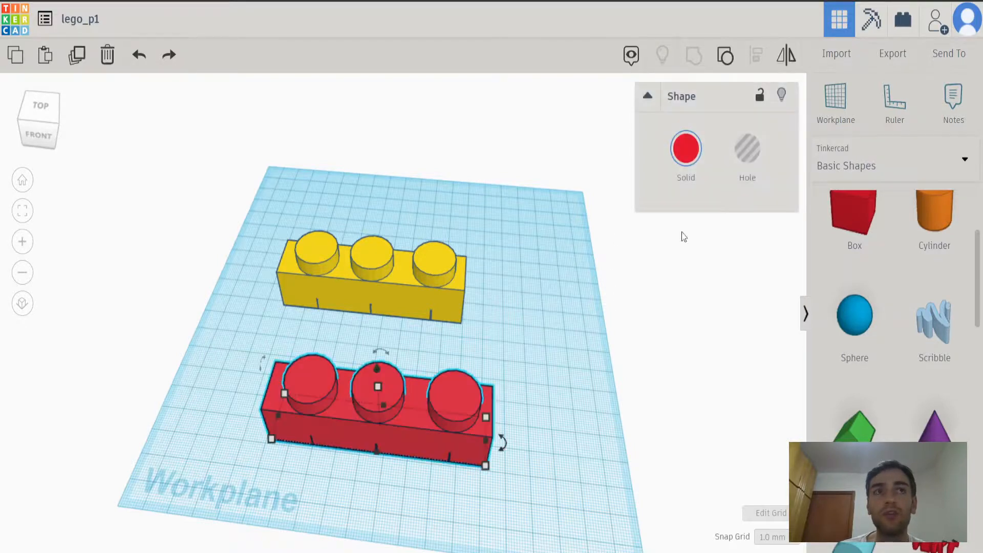
pyautogui.click(761, 97)
pyautogui.click(465, 448)
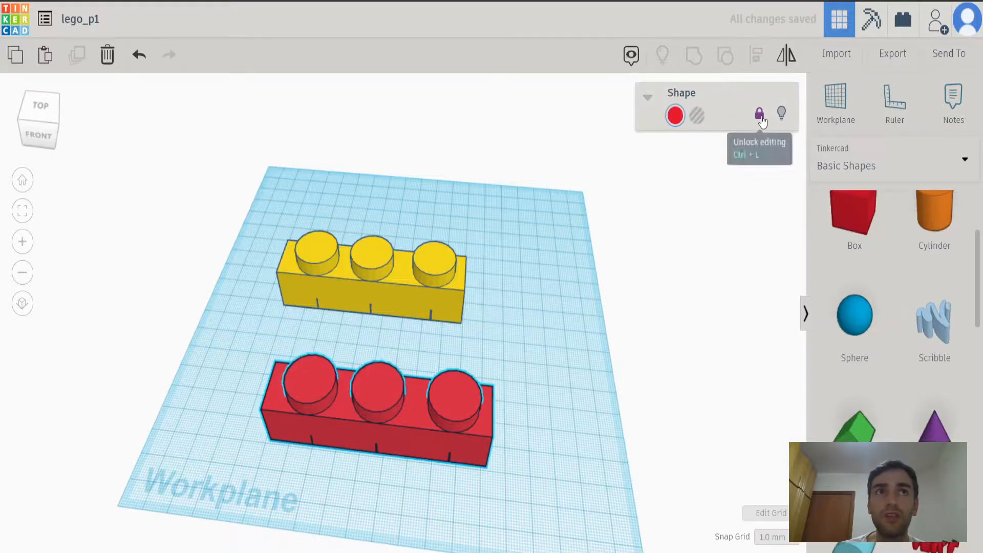
pyautogui.click(588, 403)
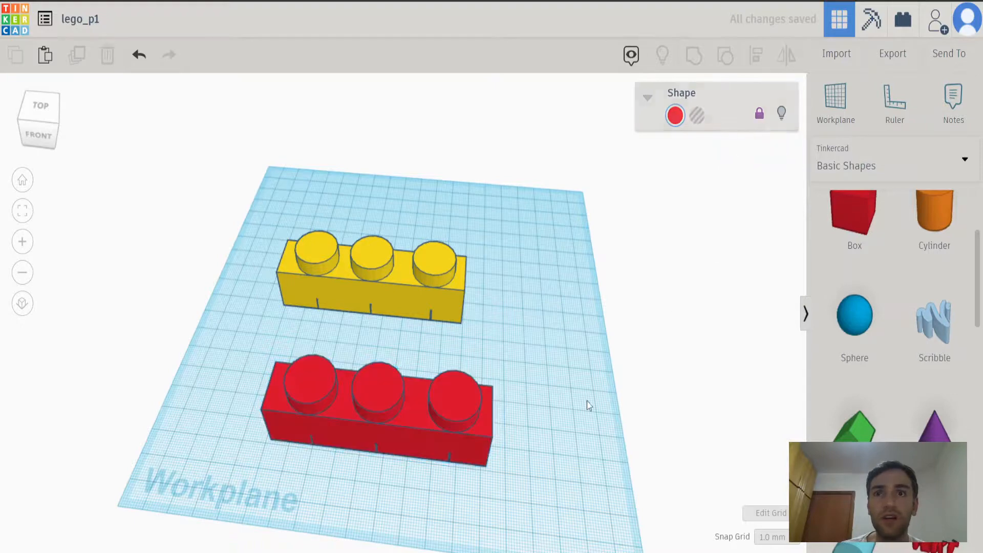
# Try to move the locked red brick on the workplane.
pyautogui.click(443, 441)
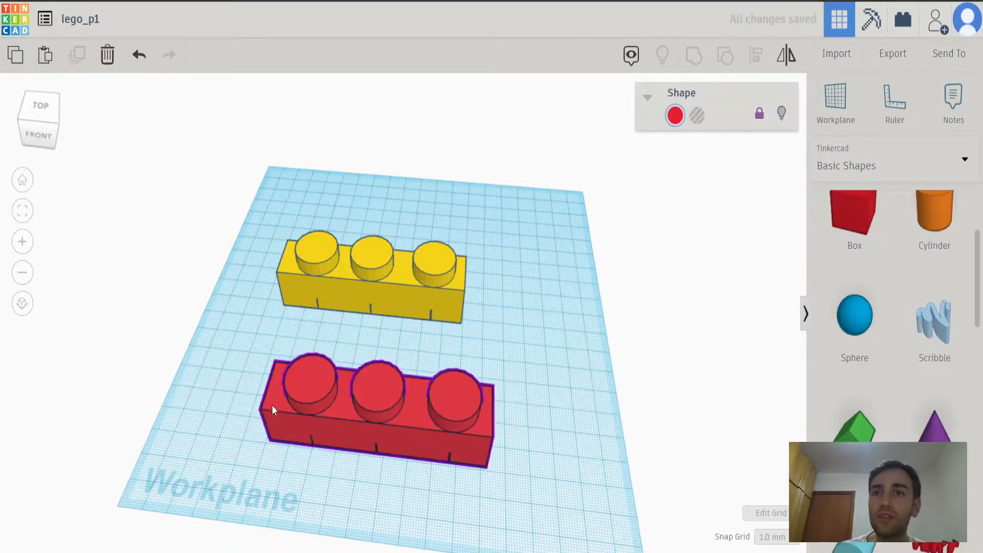
pyautogui.moveTo(472, 385); pyautogui.dragTo(454, 311, button='right')
pyautogui.click(432, 359)
pyautogui.moveTo(432, 358); pyautogui.dragTo(451, 339)
pyautogui.moveTo(483, 408); pyautogui.dragTo(500, 362, button='right')
pyautogui.click(426, 369)
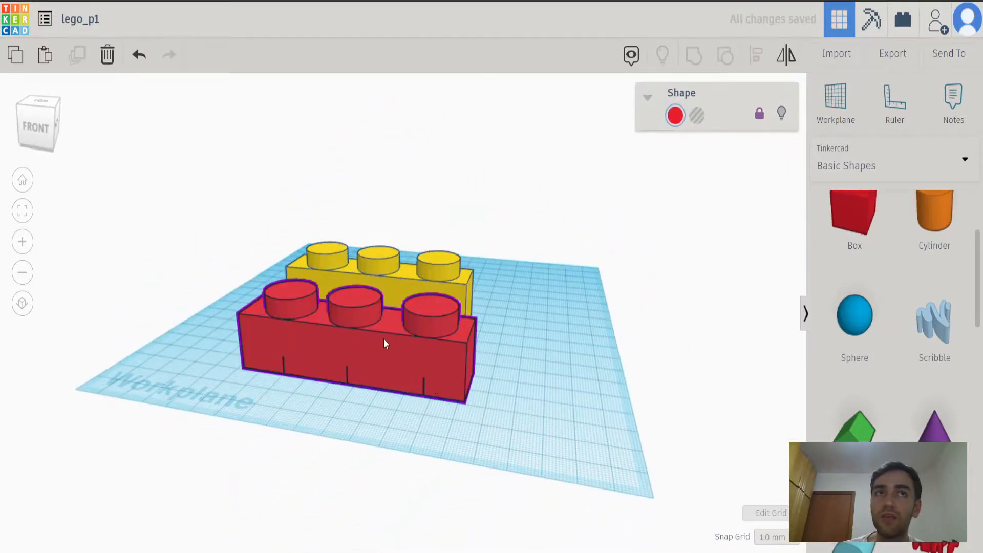
# Unlock the red brick for editing and deselect it.
pyautogui.moveTo(667, 268)
pyautogui.mouseDown(button='right')
pyautogui.moveTo(593, 340)
pyautogui.moveTo(682, 275)
pyautogui.mouseUp(button='right')
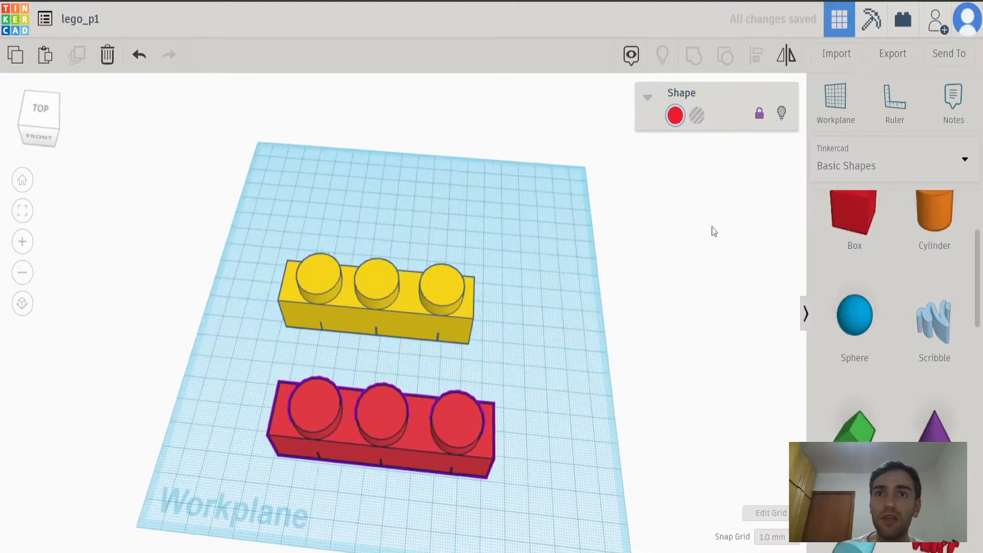
pyautogui.click(760, 113)
pyautogui.click(609, 353)
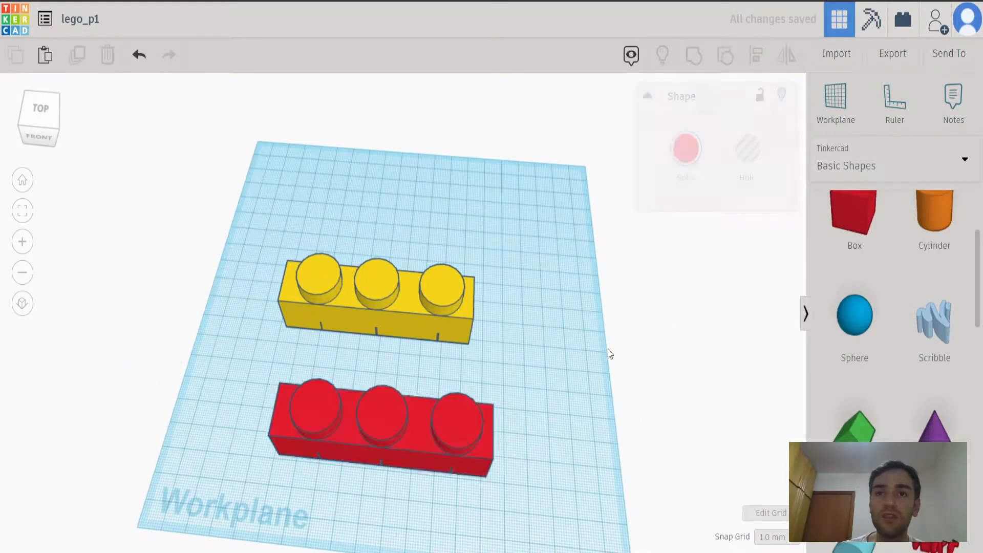